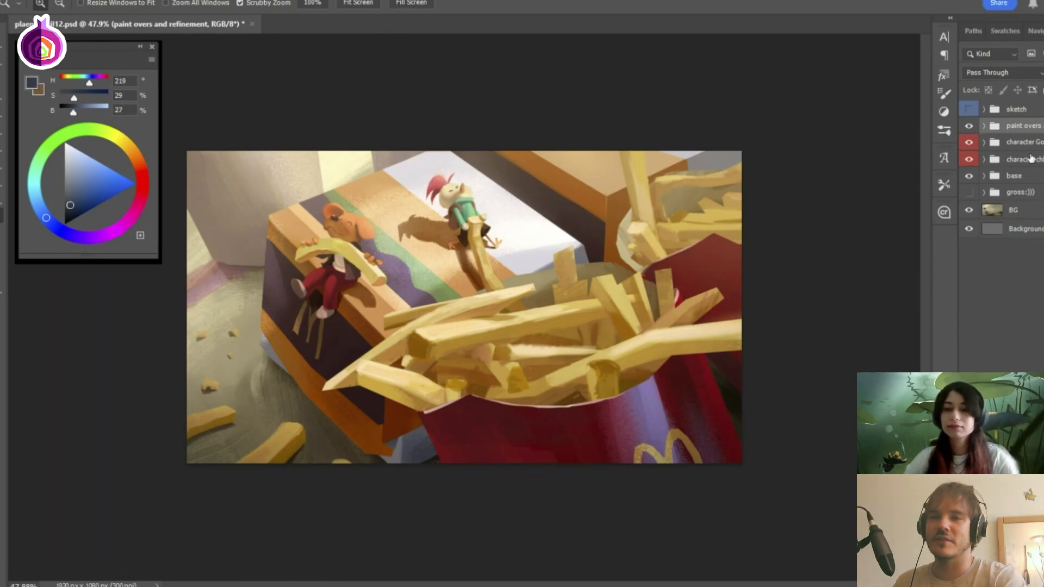
Hide all visible groups and the BG layer so only Background remains, and briefly preview the gross:))) group.
{"action": "left_click_drag", "start_coordinate": [969, 126], "coordinate": [970, 195]}
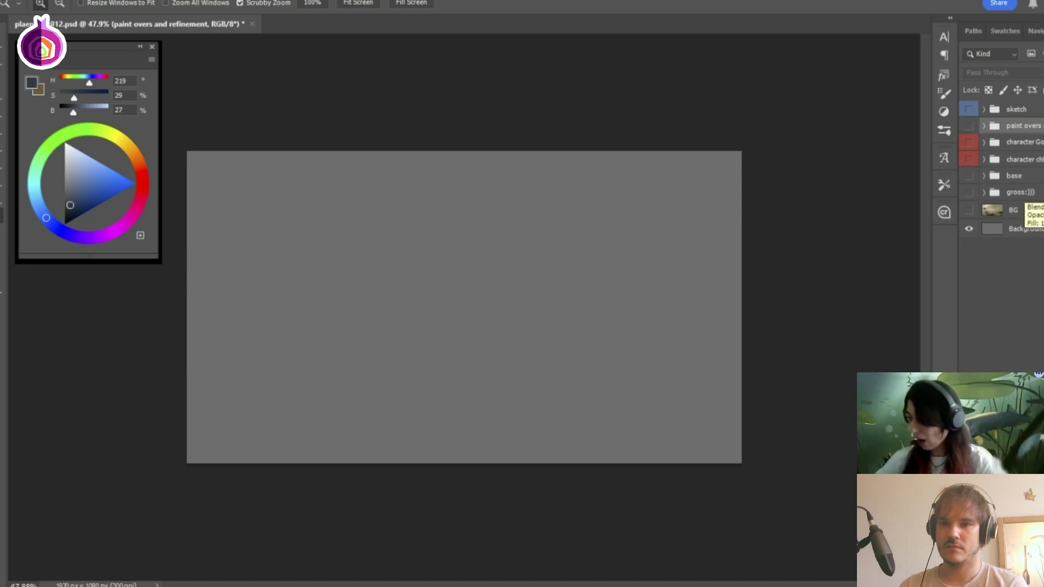
{"action": "left_click", "coordinate": [1017, 193]}
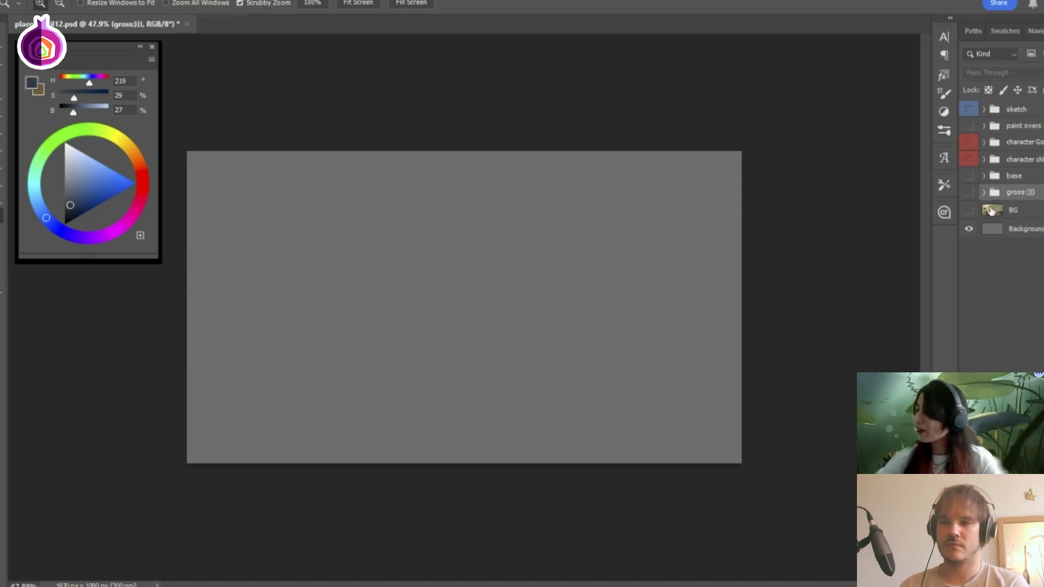
{"action": "left_click", "coordinate": [969, 193]}
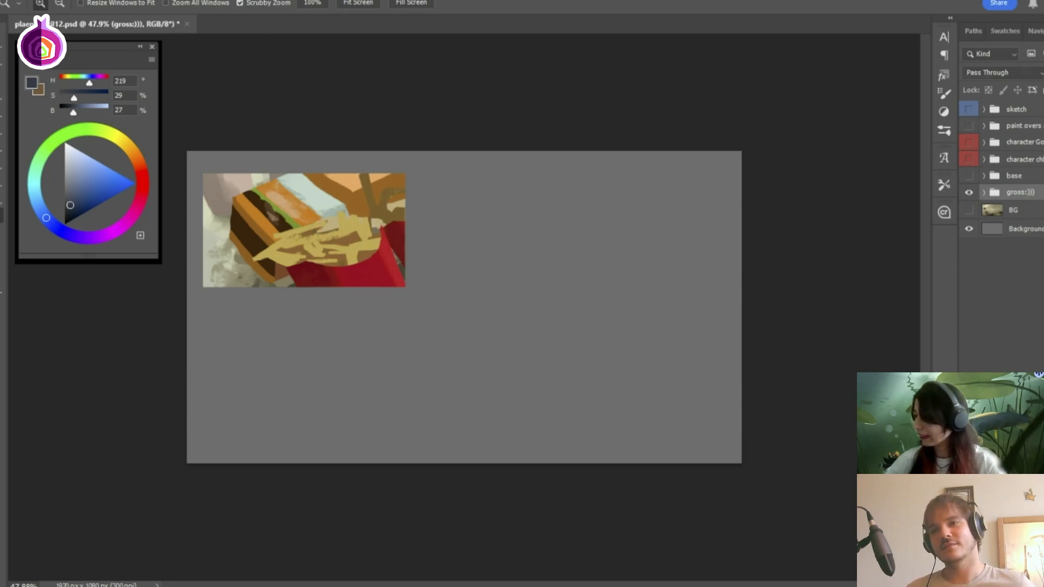
{"action": "left_click", "coordinate": [968, 193]}
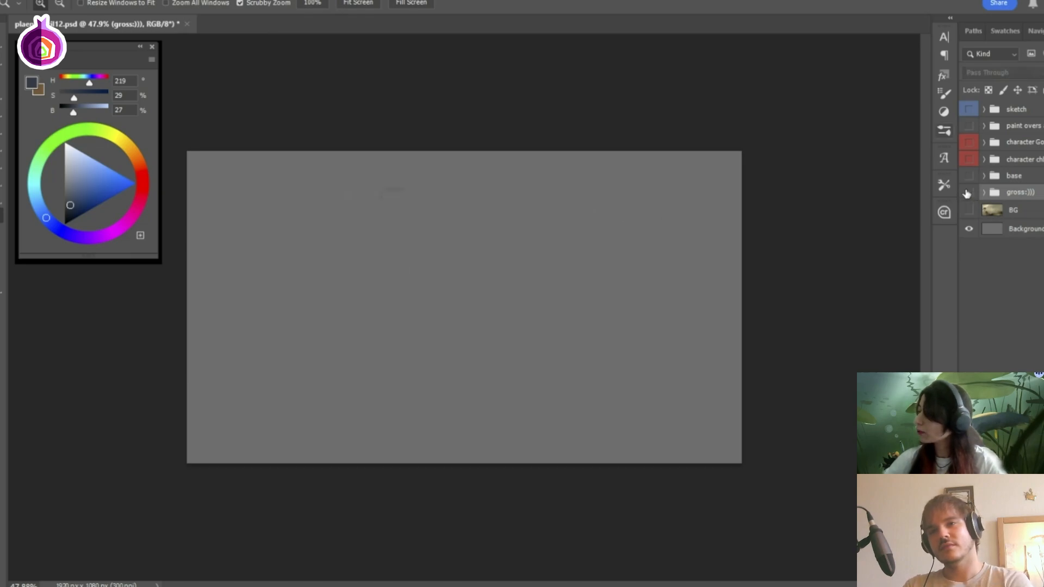
Preview the sketch group and the second character group on the grey background, hiding each again.
{"action": "left_click", "coordinate": [968, 109]}
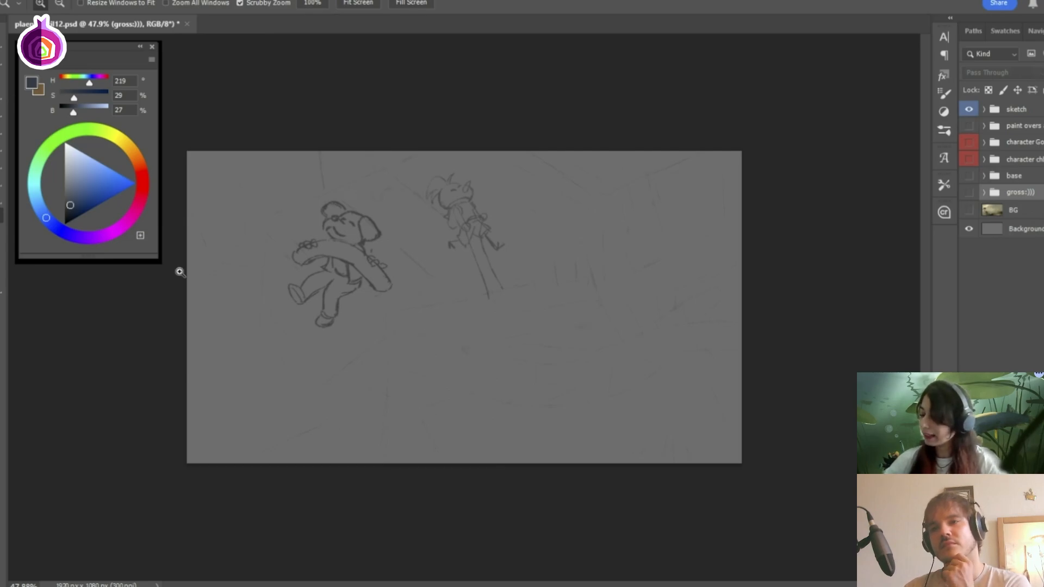
{"action": "left_click", "coordinate": [969, 110]}
{"action": "left_click", "coordinate": [968, 159]}
{"action": "left_click", "coordinate": [974, 161]}
{"action": "left_click", "coordinate": [968, 159]}
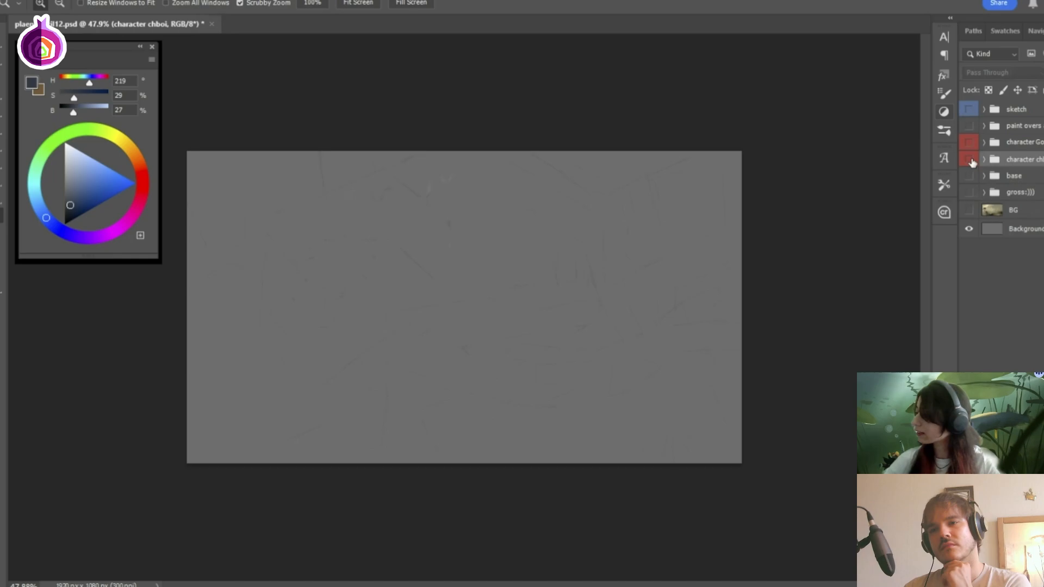
Show and expand the base group, and hide the fries layer and both clipped layers in its chips group.
{"action": "left_click", "coordinate": [969, 176]}
{"action": "left_click", "coordinate": [970, 176]}
{"action": "left_click", "coordinate": [983, 176]}
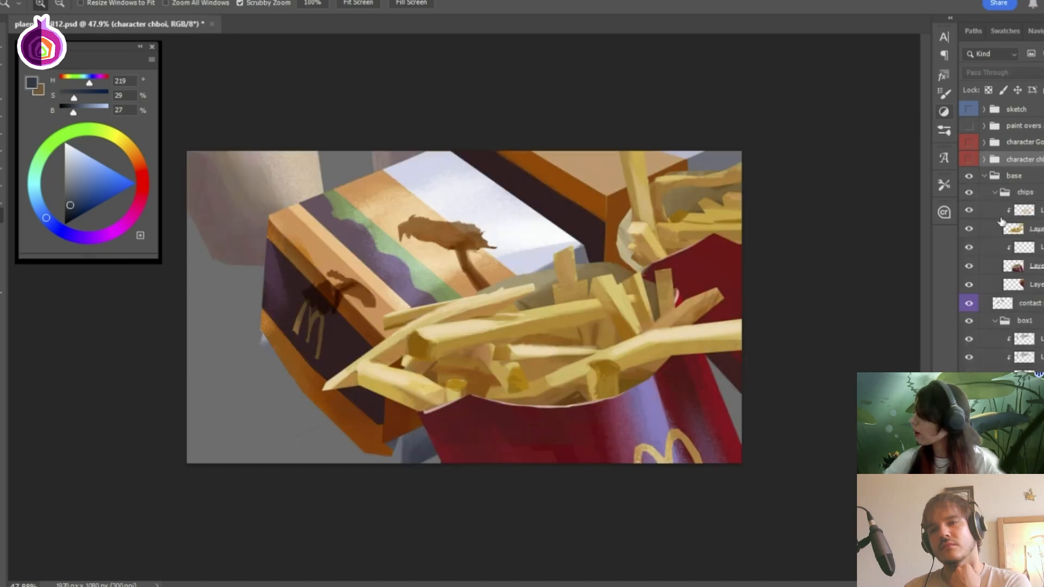
{"action": "left_click", "coordinate": [969, 211]}
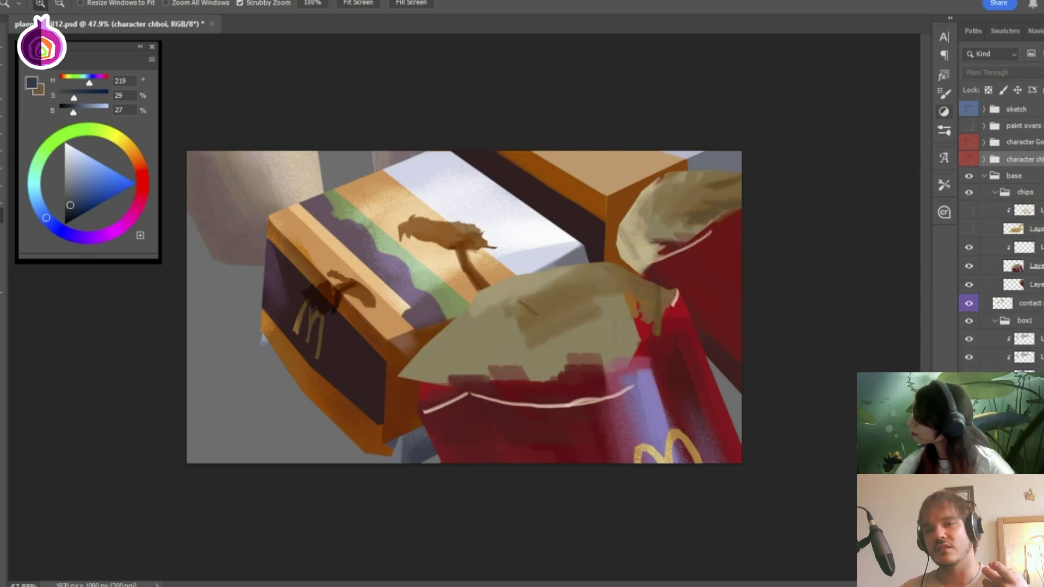
{"action": "left_click", "coordinate": [971, 248]}
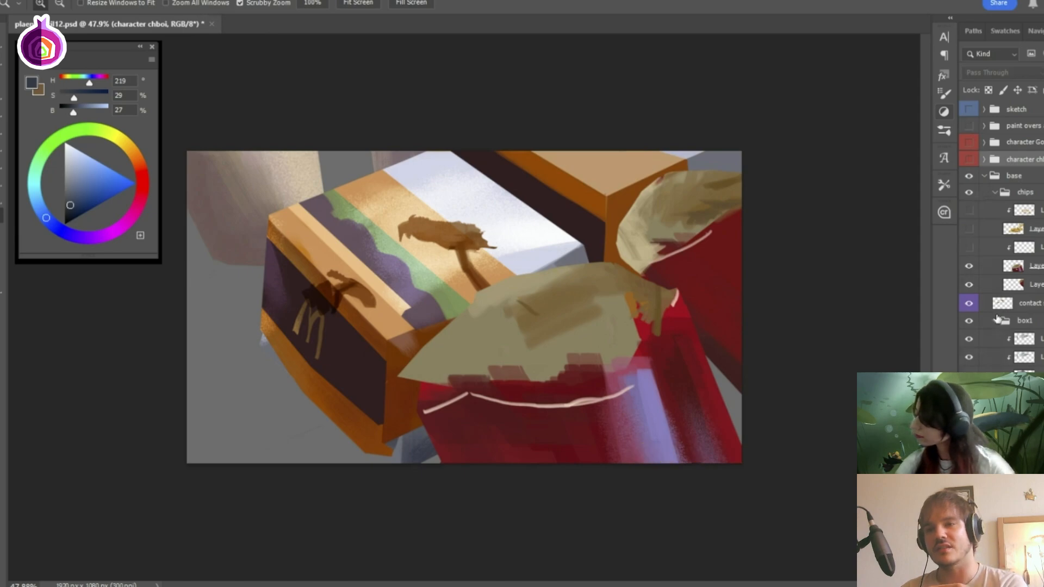
Hide all clipped detail layers in the box1 group and the contact shadow layer, leaving the box's flat orange base.
{"action": "left_click", "coordinate": [969, 338]}
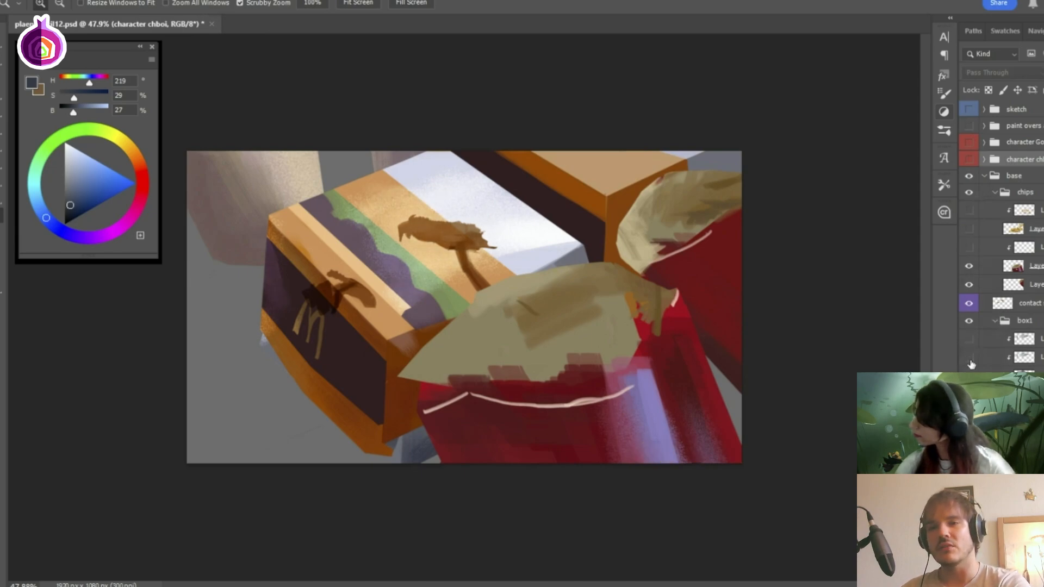
{"action": "left_click", "coordinate": [970, 357]}
{"action": "left_click", "coordinate": [969, 375]}
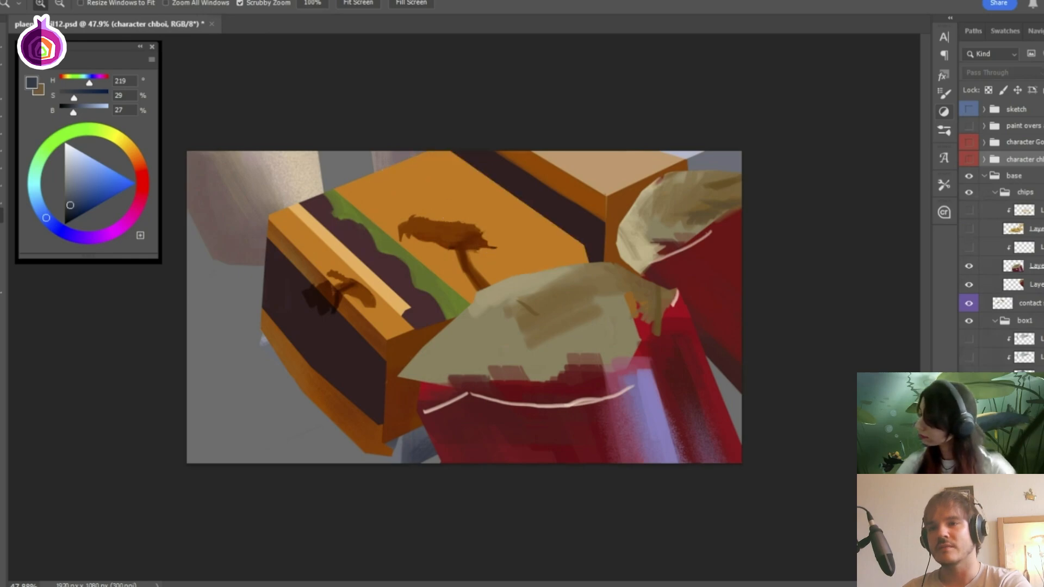
{"action": "left_click", "coordinate": [969, 303]}
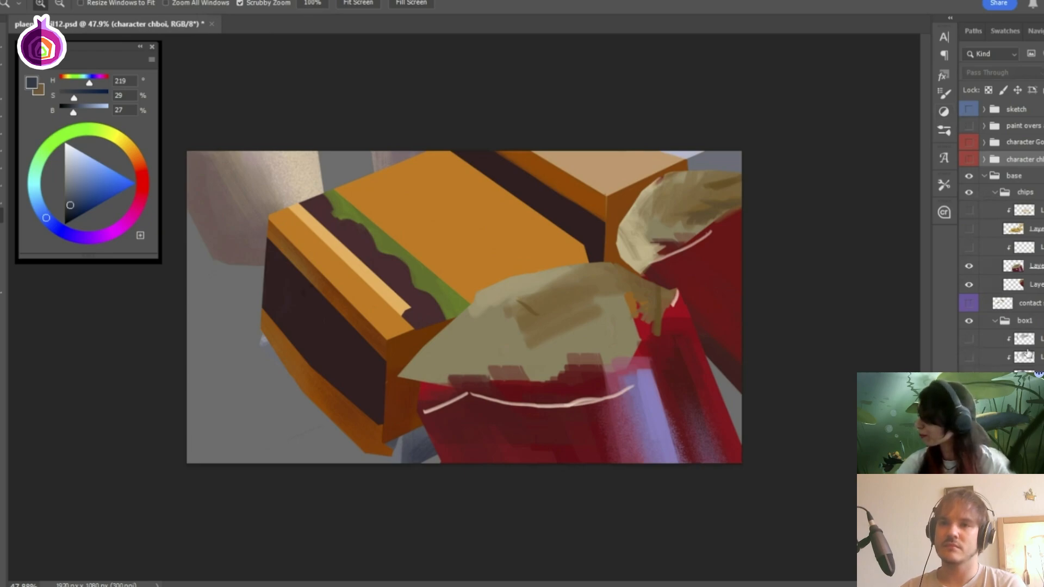
{"action": "scroll", "coordinate": [1002, 237], "scroll_direction": "down", "scroll_amount": 1}
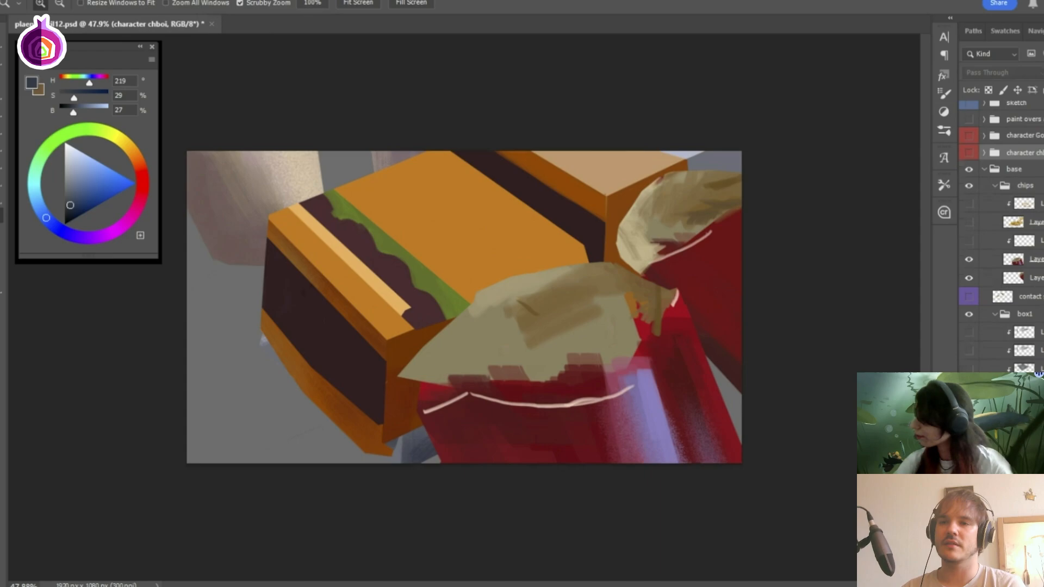
{"action": "scroll", "coordinate": [1002, 237], "scroll_direction": "down", "scroll_amount": 3}
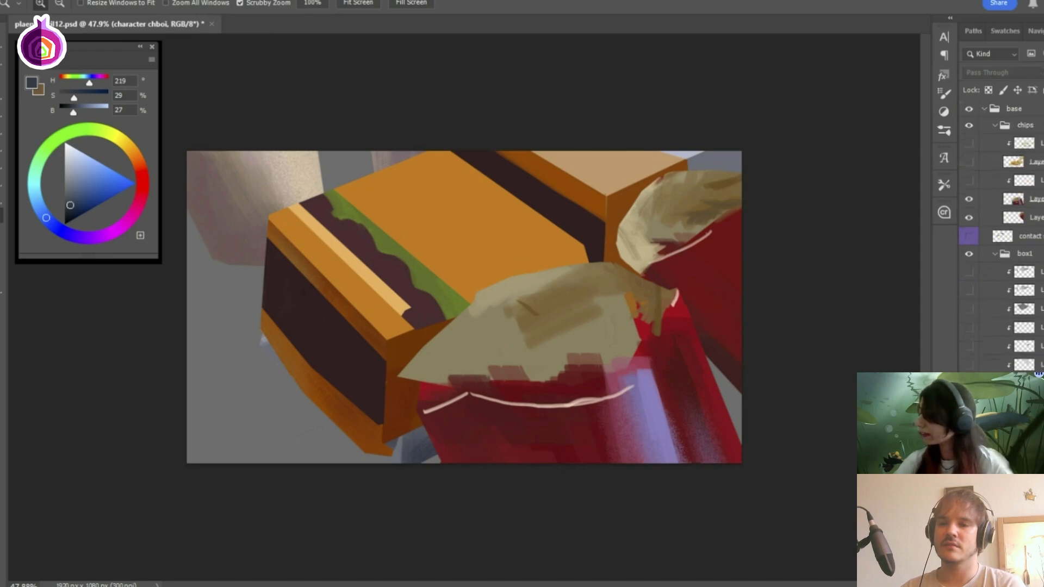
{"action": "key", "text": "ctrl+z"}
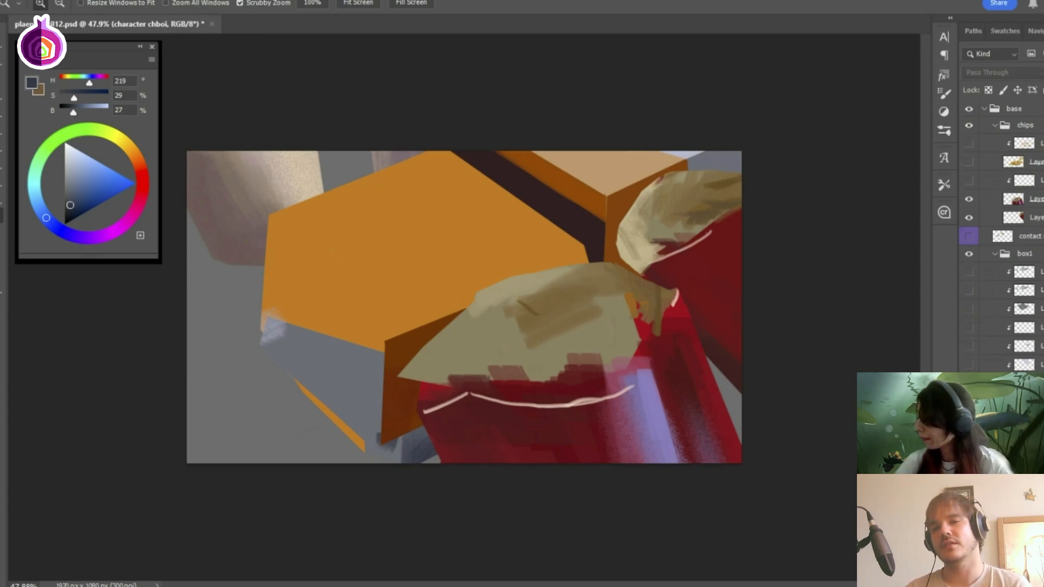
{"action": "key", "text": "ctrl+z"}
{"action": "scroll", "coordinate": [1001, 234], "scroll_direction": "down", "scroll_amount": 1}
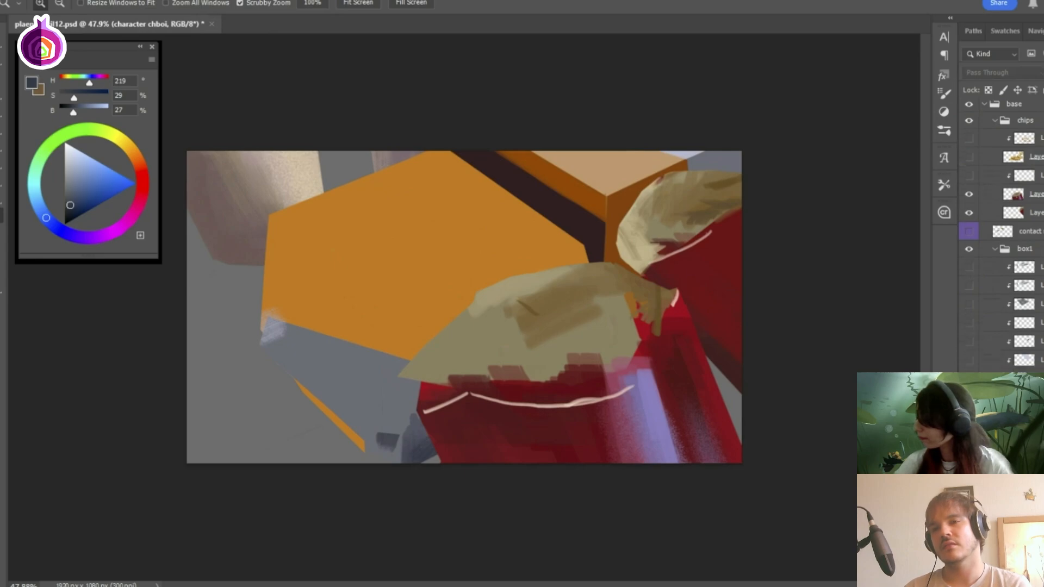
{"action": "scroll", "coordinate": [1000, 234], "scroll_direction": "down", "scroll_amount": 3}
{"action": "scroll", "coordinate": [1000, 234], "scroll_direction": "down", "scroll_amount": 1}
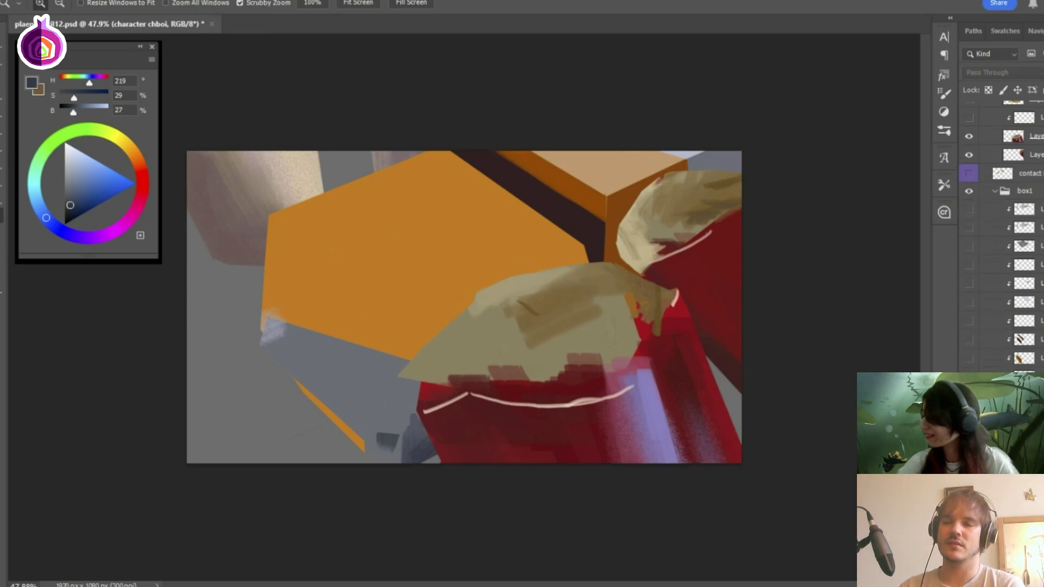
{"action": "scroll", "coordinate": [1001, 233], "scroll_direction": "down", "scroll_amount": 2}
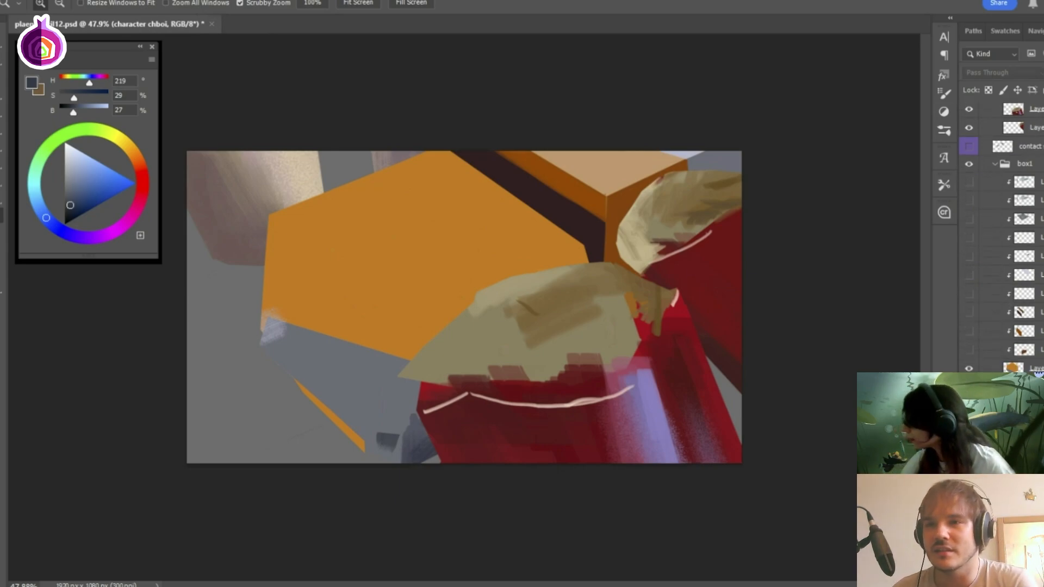
{"action": "scroll", "coordinate": [764, 245], "scroll_direction": "down", "scroll_amount": 2}
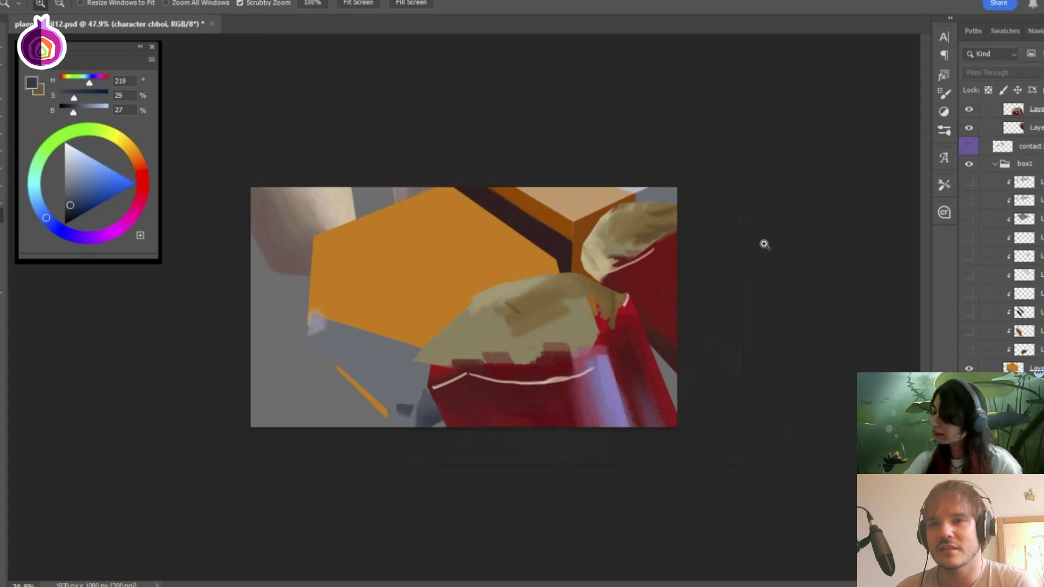
{"action": "scroll", "coordinate": [764, 245], "scroll_direction": "down", "scroll_amount": 1}
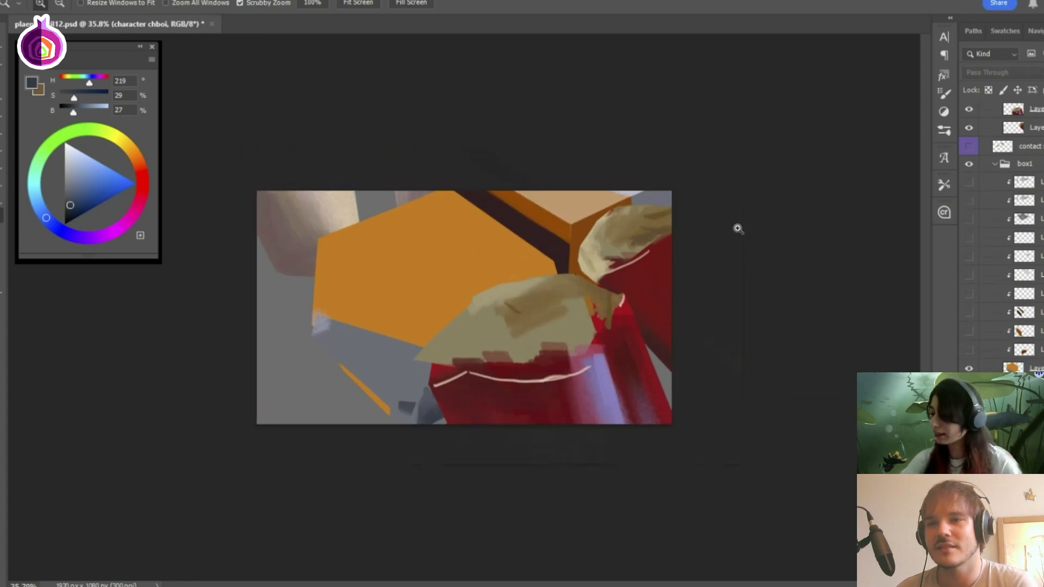
{"action": "scroll", "coordinate": [696, 244], "scroll_direction": "up", "scroll_amount": 1}
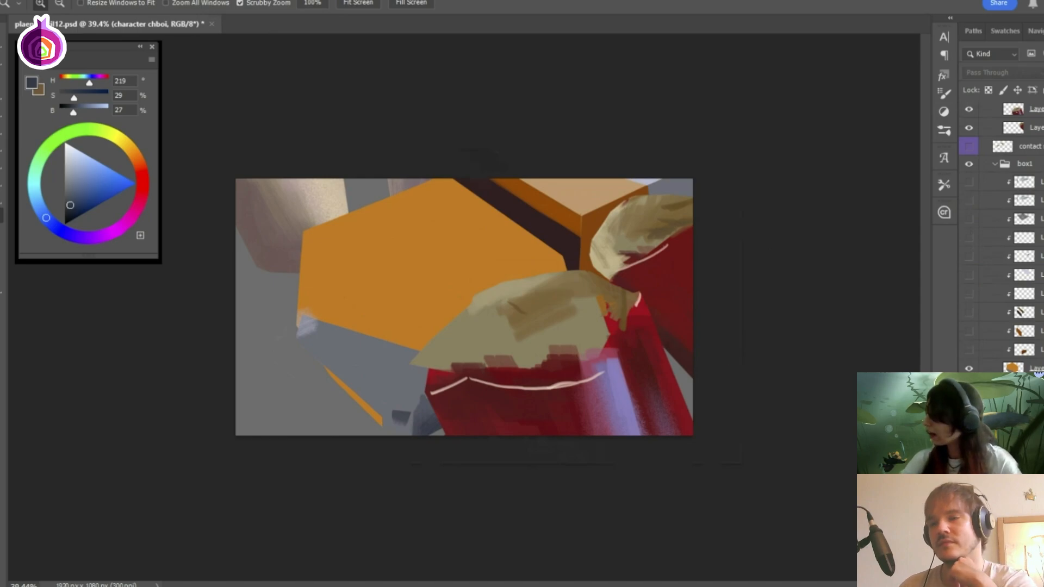
{"action": "left_click", "coordinate": [1022, 368]}
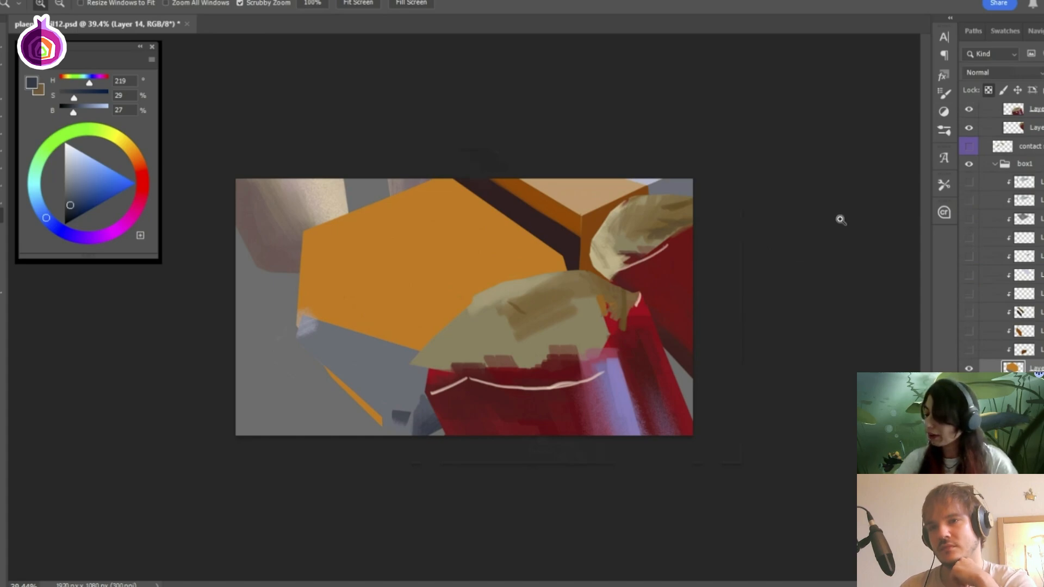
{"action": "key", "text": "ctrl+u"}
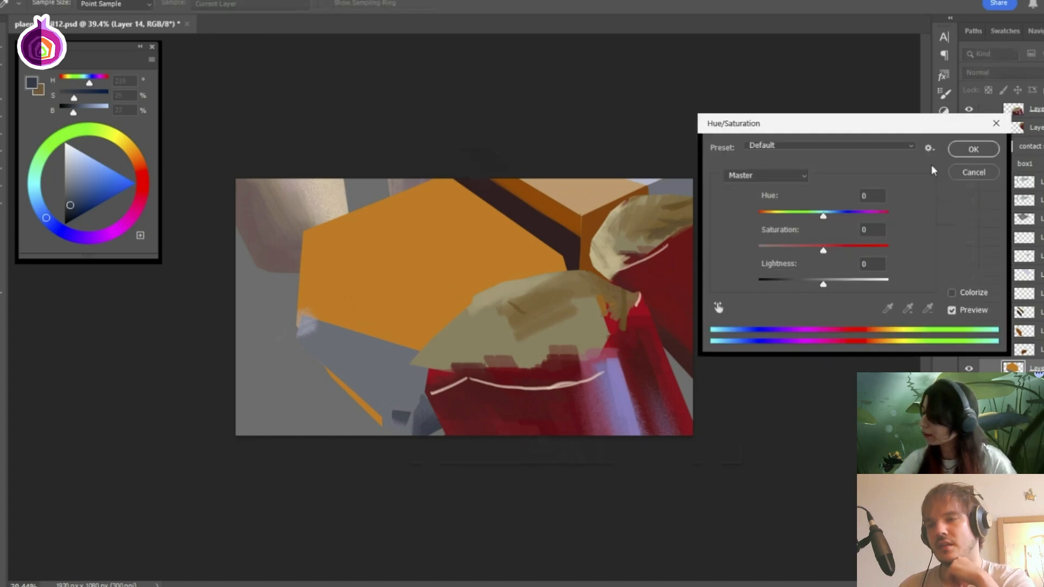
{"action": "left_click", "coordinate": [973, 172]}
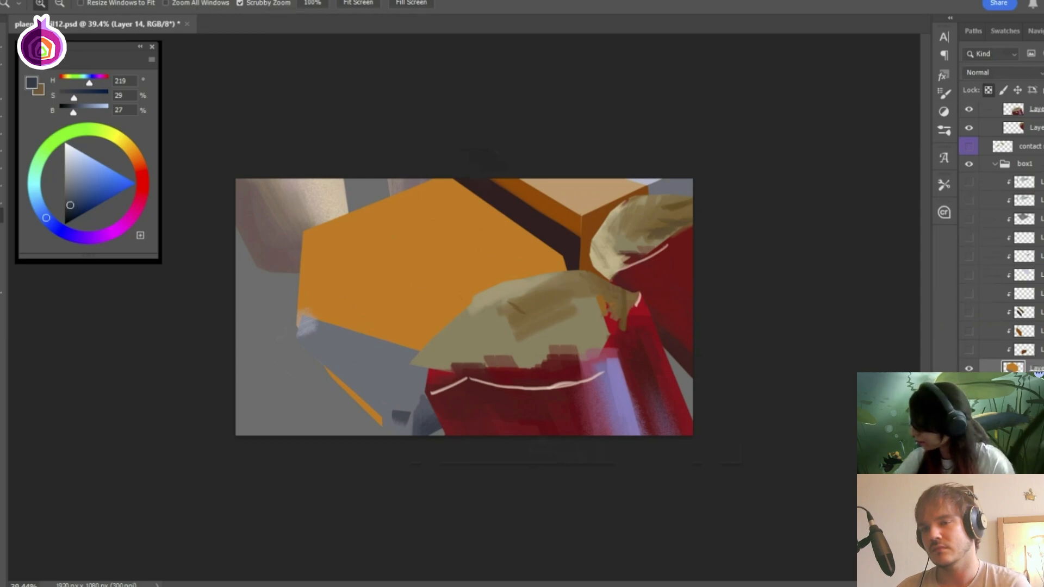
Show the cup's square-pattern layer, the four lowest clipped layers of the box1 group, and the BG layer.
{"action": "left_click", "coordinate": [969, 444]}
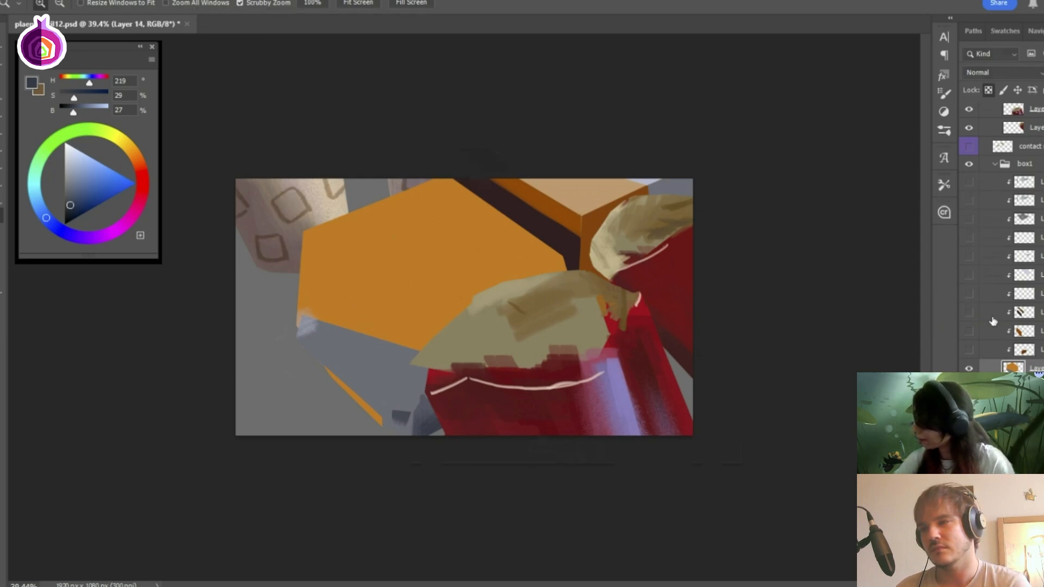
{"action": "left_click_drag", "start_coordinate": [969, 350], "coordinate": [969, 294]}
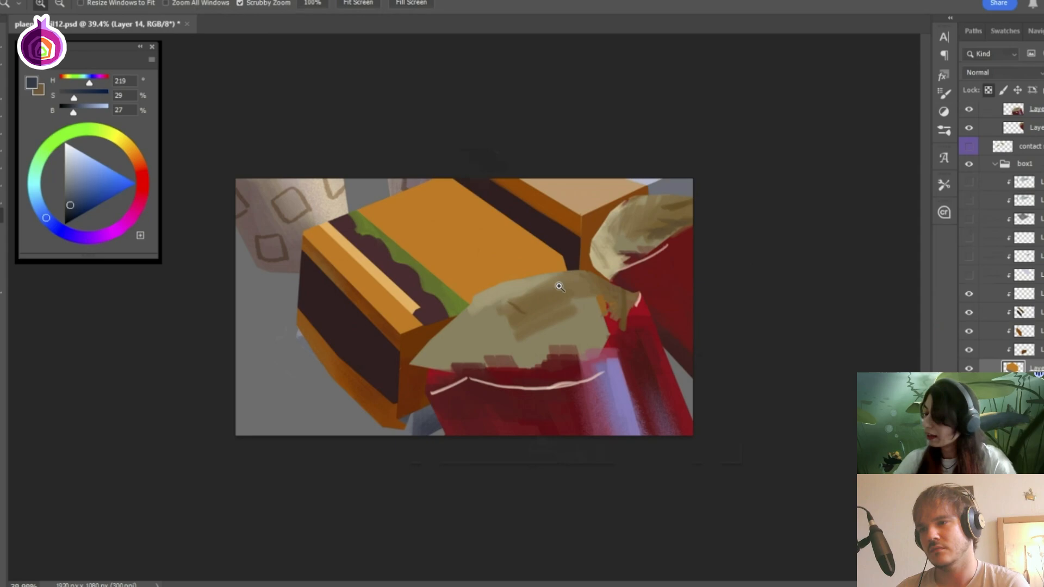
{"action": "left_click", "coordinate": [578, 279]}
{"action": "left_click", "coordinate": [559, 283], "text": "alt"}
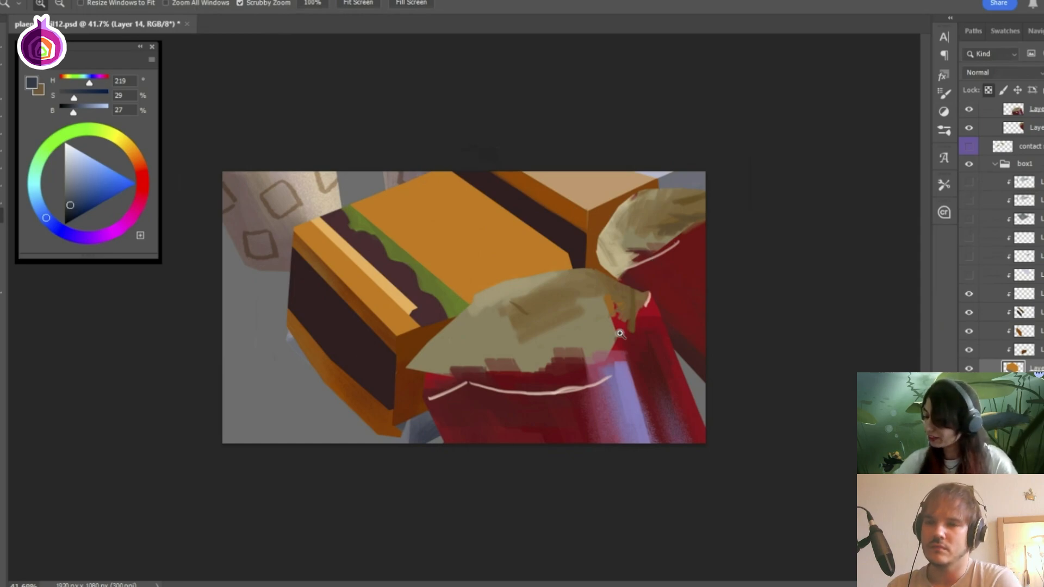
{"action": "mouse_move", "coordinate": [590, 423]}
{"action": "left_mouse_down"}
{"action": "mouse_move", "coordinate": [613, 415]}
{"action": "mouse_move", "coordinate": [593, 426]}
{"action": "mouse_move", "coordinate": [601, 416]}
{"action": "left_mouse_up"}
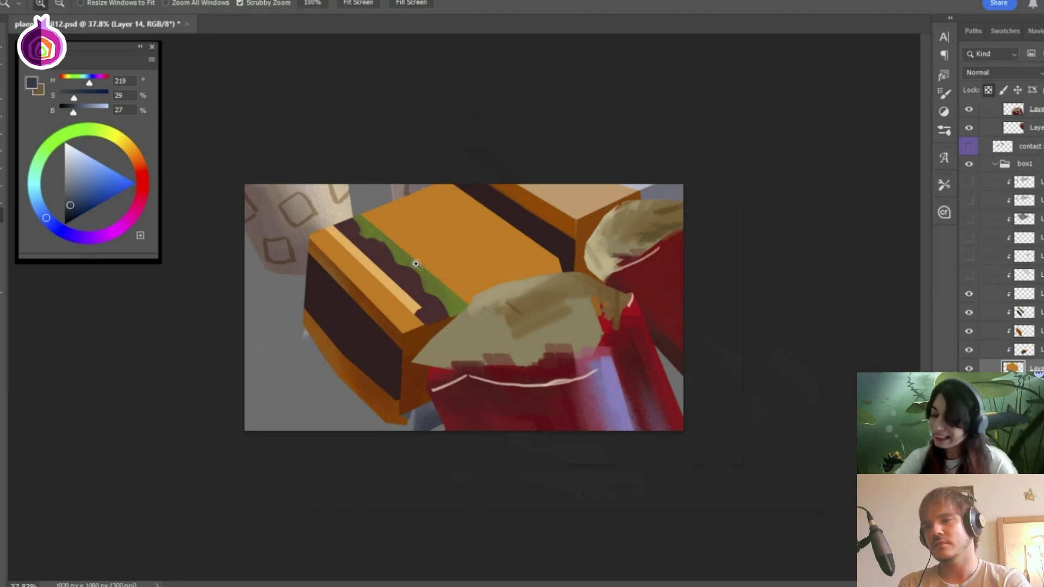
{"action": "mouse_move", "coordinate": [416, 264]}
{"action": "left_mouse_down"}
{"action": "mouse_move", "coordinate": [443, 249]}
{"action": "mouse_move", "coordinate": [433, 261]}
{"action": "left_mouse_up"}
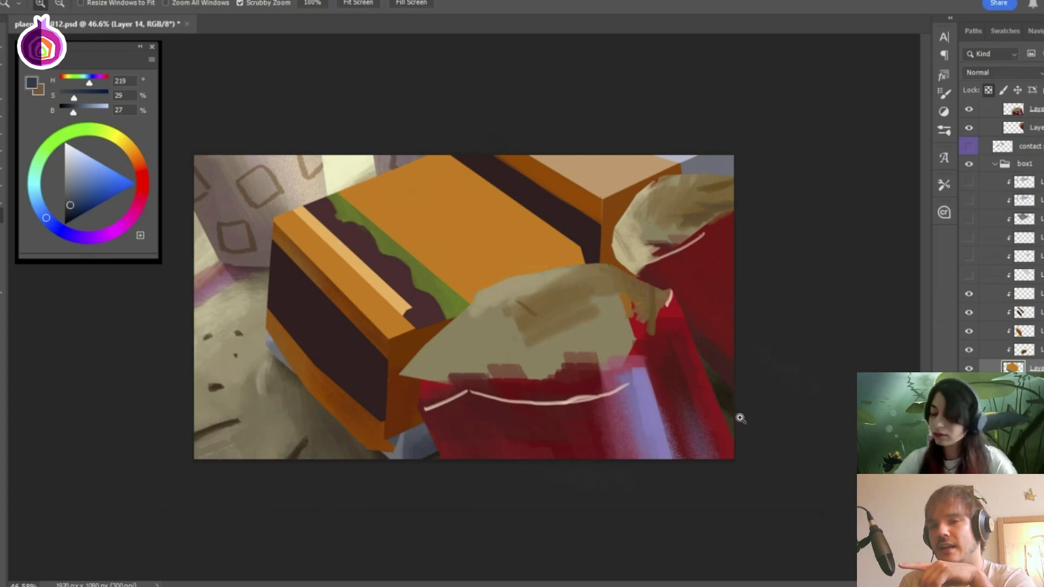
{"action": "left_click_drag", "start_coordinate": [622, 278], "coordinate": [544, 305]}
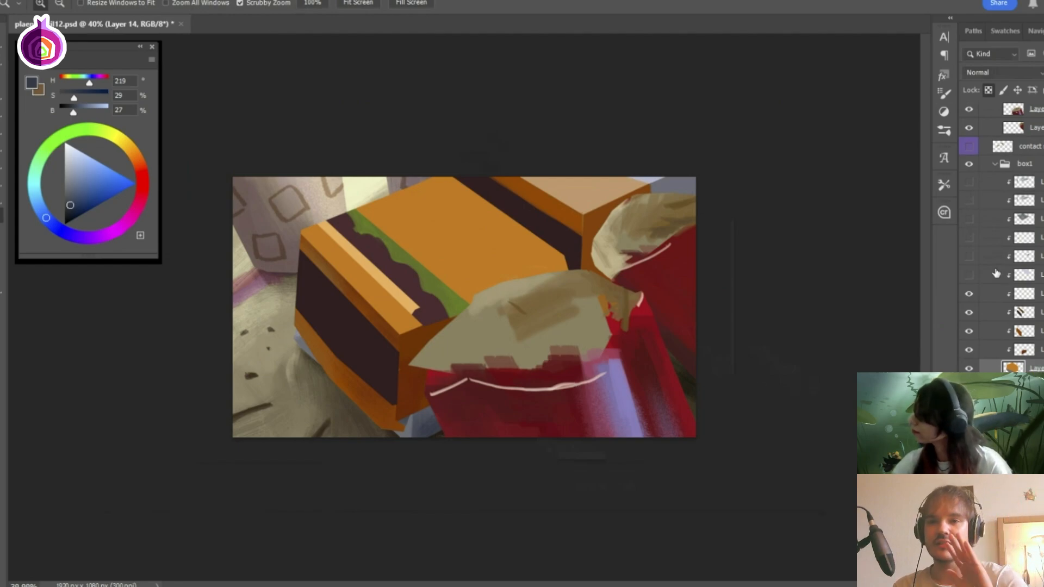
Show the fries layer in the chips group without its clipped shading layer.
{"action": "scroll", "coordinate": [976, 152], "scroll_direction": "up", "scroll_amount": 3}
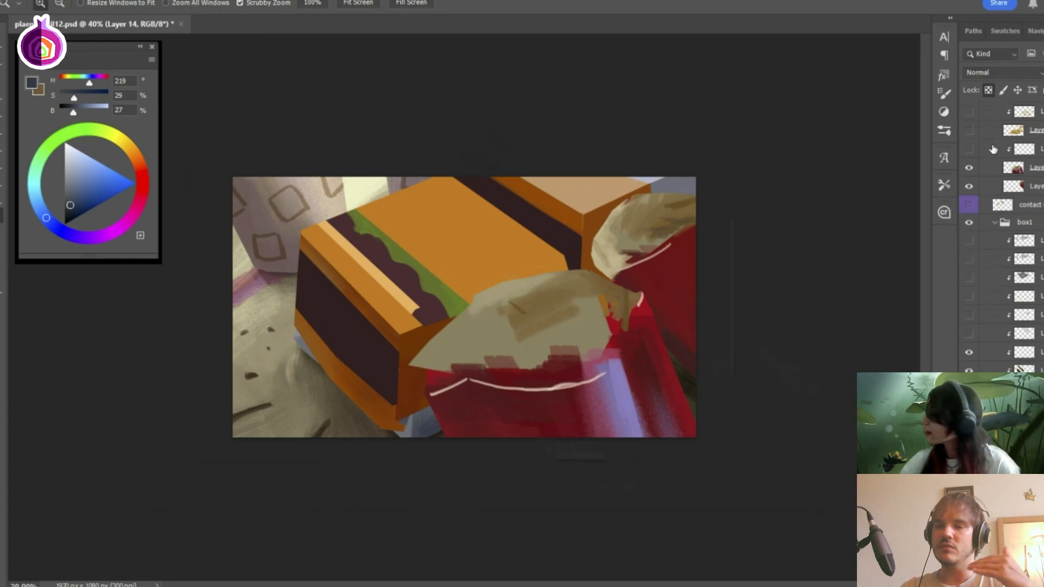
{"action": "scroll", "coordinate": [993, 149], "scroll_direction": "up", "scroll_amount": 1}
{"action": "scroll", "coordinate": [990, 174], "scroll_direction": "up", "scroll_amount": 1}
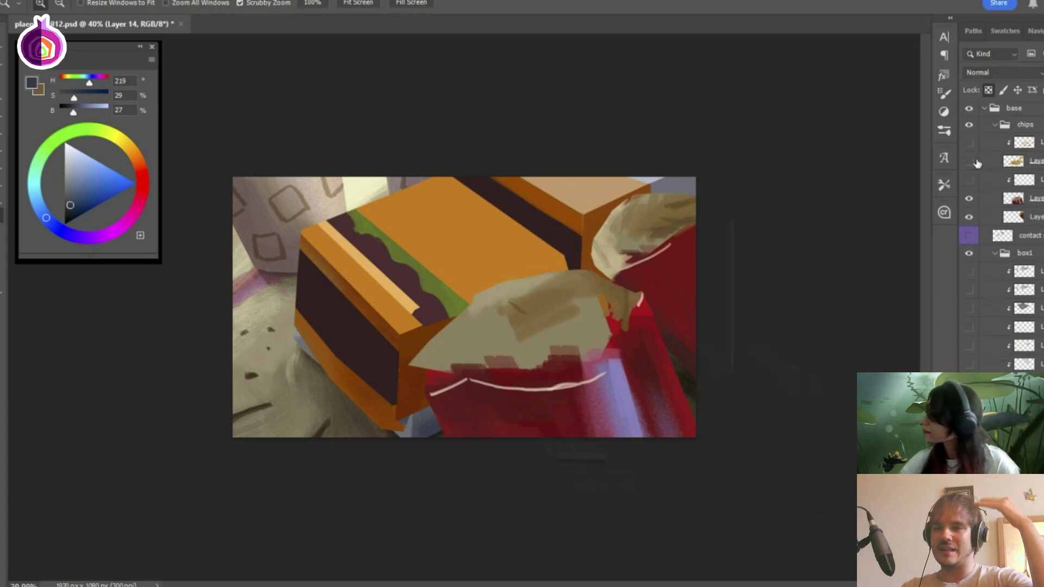
{"action": "left_click", "coordinate": [969, 161]}
{"action": "left_click_drag", "start_coordinate": [705, 330], "coordinate": [640, 333]}
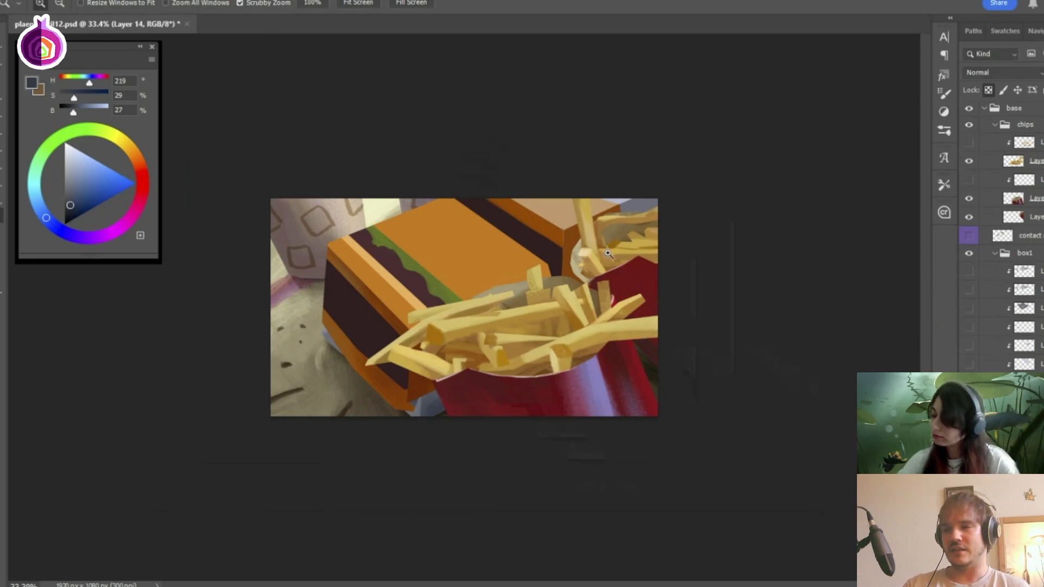
{"action": "left_click_drag", "start_coordinate": [608, 248], "coordinate": [622, 245]}
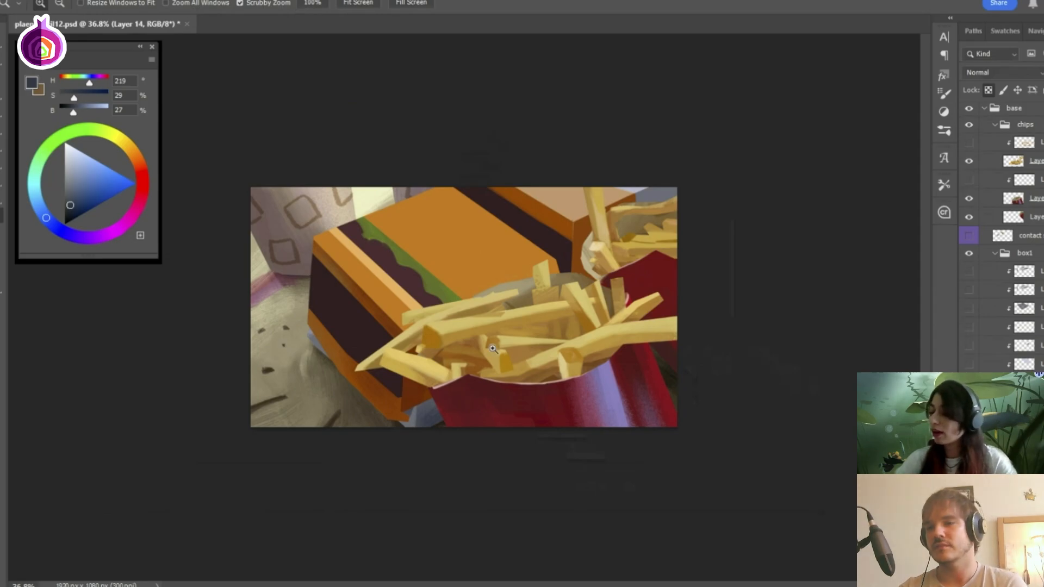
{"action": "mouse_move", "coordinate": [396, 239]}
{"action": "left_mouse_down"}
{"action": "mouse_move", "coordinate": [419, 226]}
{"action": "mouse_move", "coordinate": [410, 241]}
{"action": "left_mouse_up"}
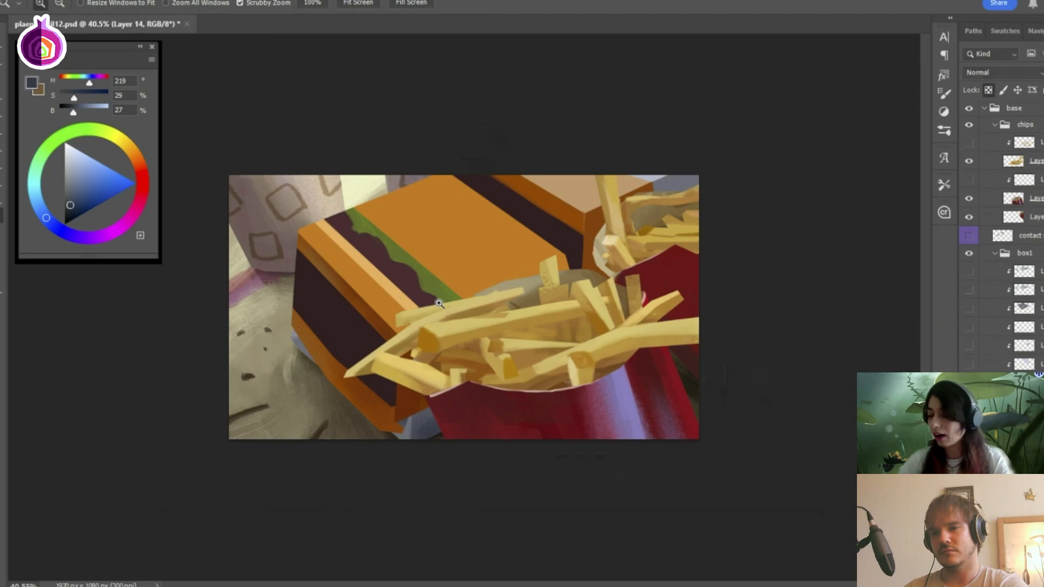
Examine the flat-coloured burger box and fries at several zoom levels, with the floating colour panel closed.
{"action": "left_click_drag", "start_coordinate": [437, 332], "coordinate": [442, 329]}
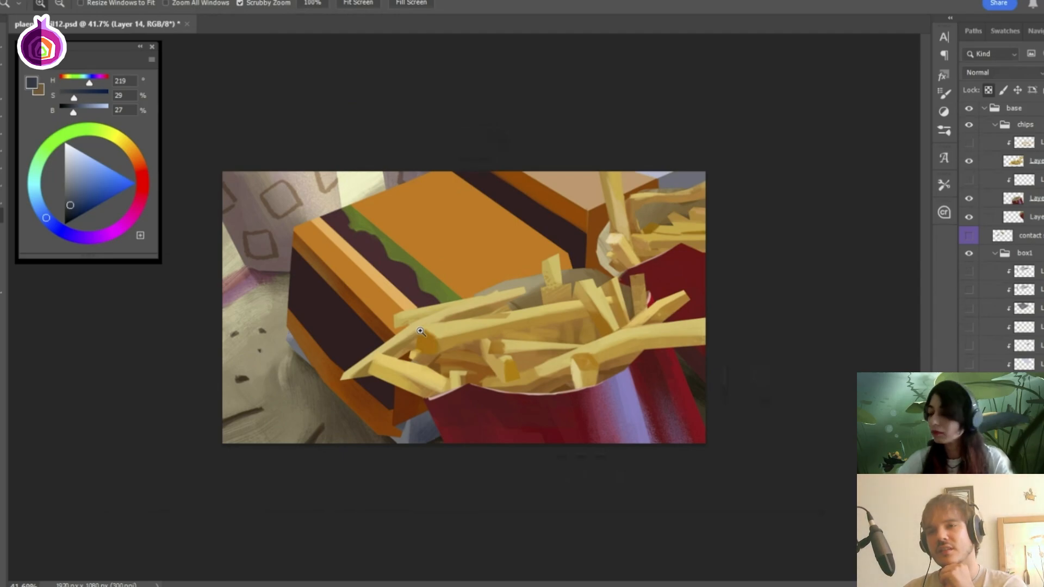
{"action": "left_click_drag", "start_coordinate": [464, 269], "coordinate": [494, 247]}
{"action": "left_click_drag", "start_coordinate": [118, 50], "coordinate": [92, 50]}
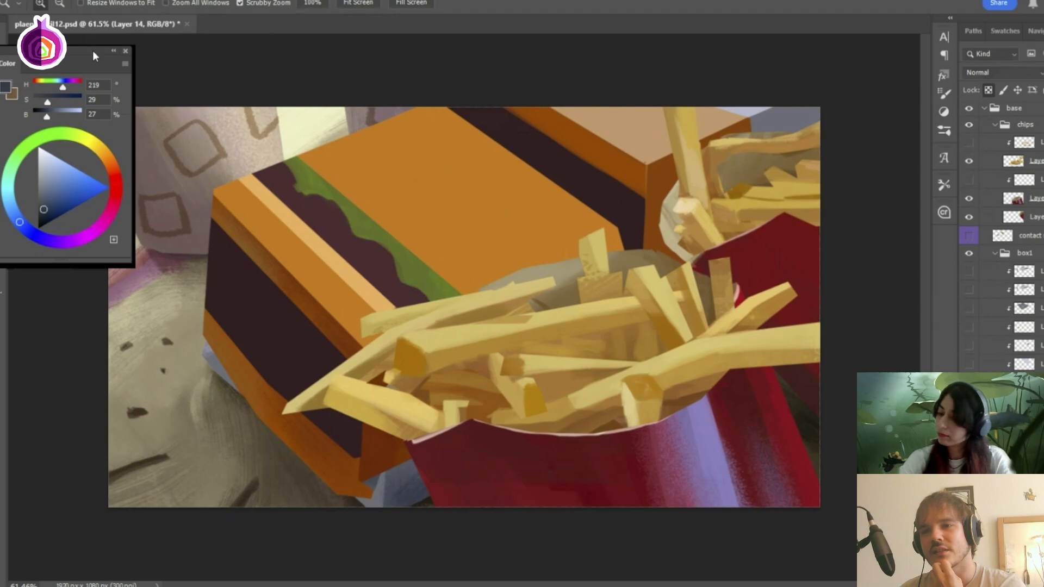
{"action": "left_click", "coordinate": [127, 47]}
{"action": "scroll", "coordinate": [641, 265], "scroll_direction": "down", "scroll_amount": 2}
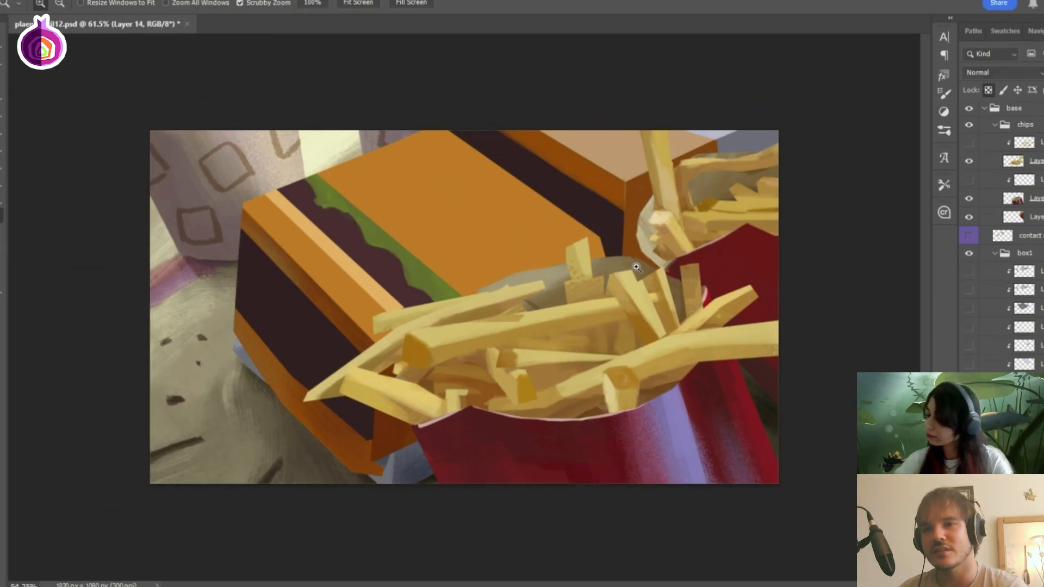
{"action": "scroll", "coordinate": [641, 265], "scroll_direction": "up", "scroll_amount": 2}
{"action": "scroll", "coordinate": [478, 376], "scroll_direction": "down", "scroll_amount": 1}
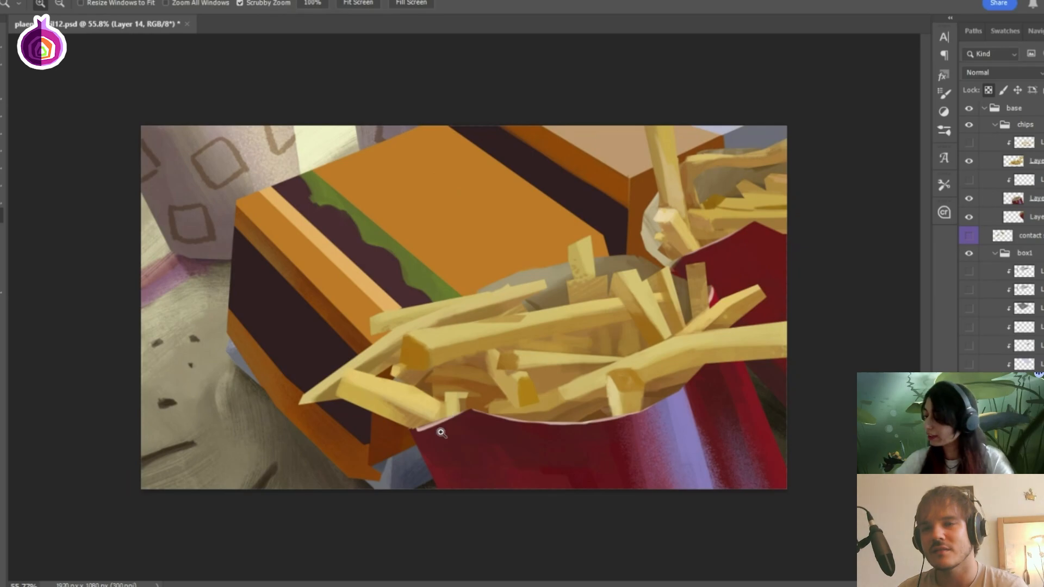
{"action": "scroll", "coordinate": [527, 435], "scroll_direction": "up", "scroll_amount": 2}
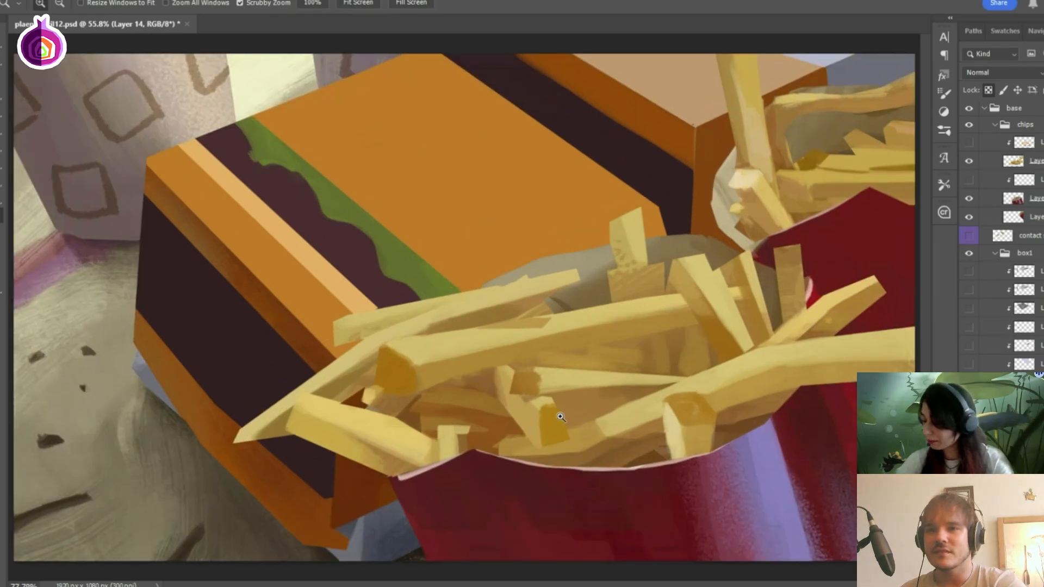
{"action": "scroll", "coordinate": [561, 417], "scroll_direction": "down", "scroll_amount": 2}
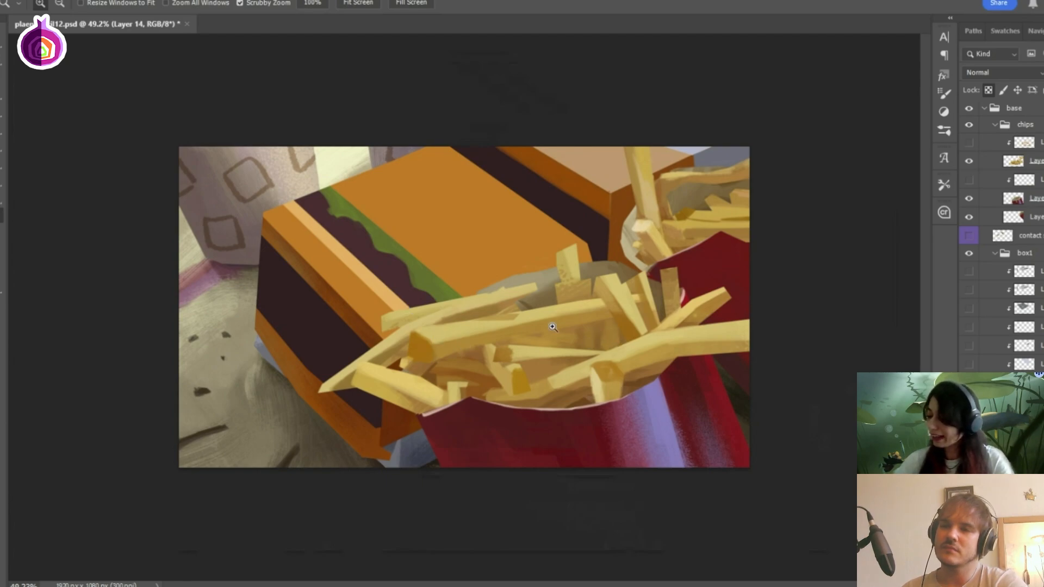
{"action": "left_click_drag", "start_coordinate": [553, 327], "coordinate": [527, 335]}
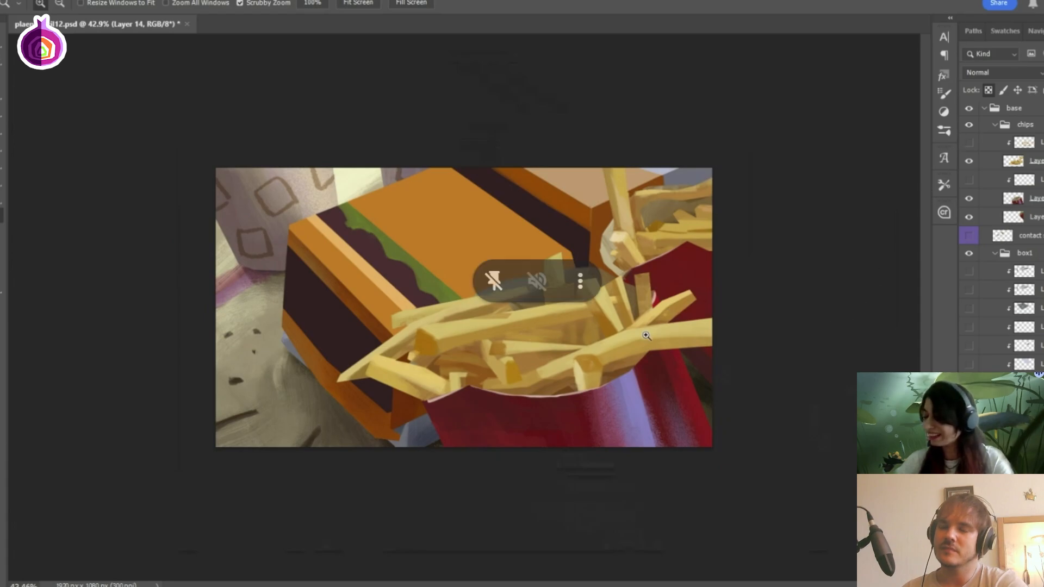
{"action": "mouse_move", "coordinate": [647, 337]}
{"action": "left_mouse_down"}
{"action": "mouse_move", "coordinate": [683, 320]}
{"action": "mouse_move", "coordinate": [663, 336]}
{"action": "left_mouse_up"}
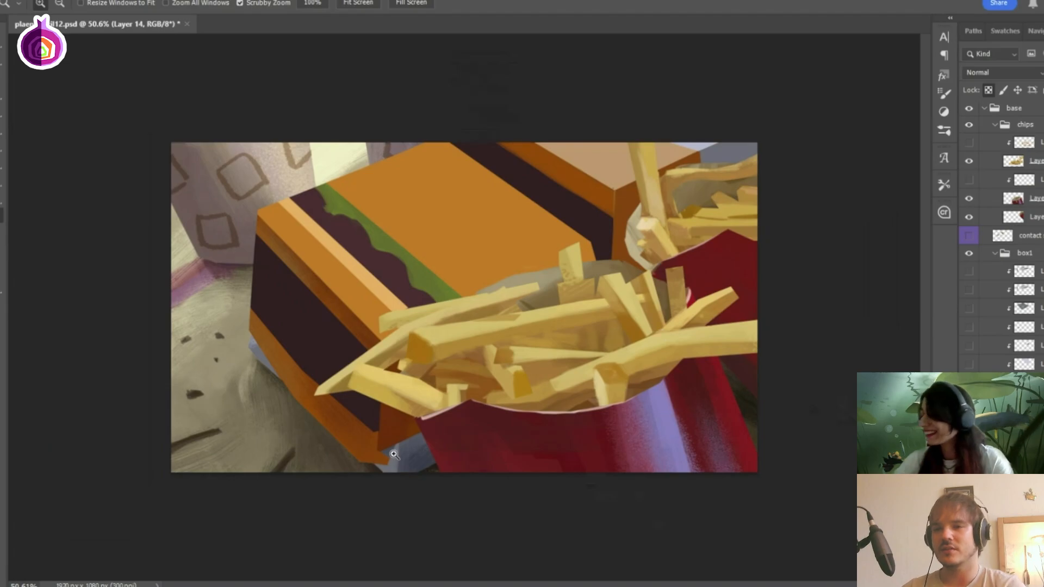
{"action": "left_click_drag", "start_coordinate": [247, 424], "coordinate": [285, 407]}
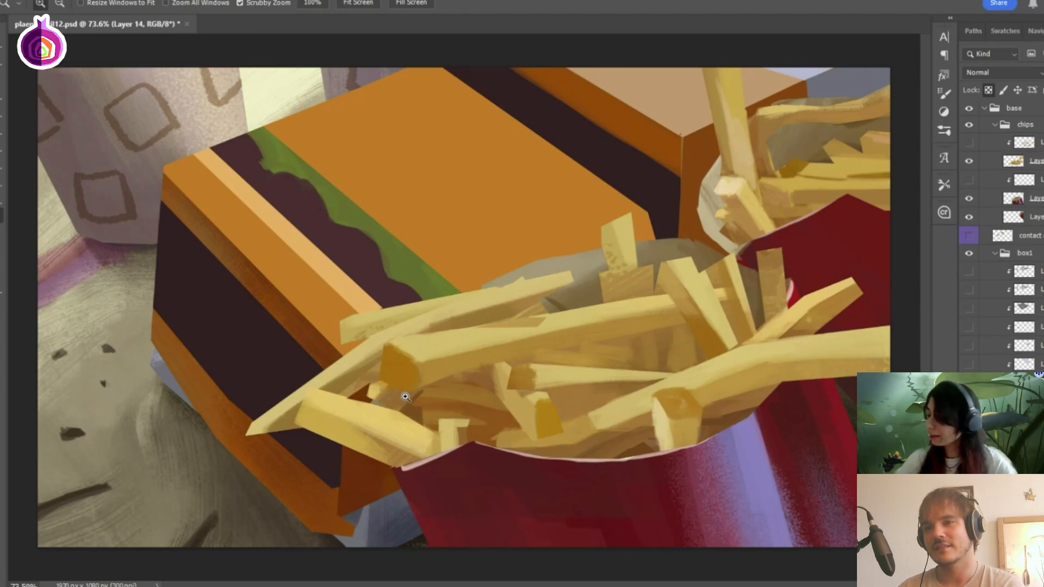
Show the white stripe layer in the box1 group and sample its pale colour with the colour panel open.
{"action": "left_click", "coordinate": [1024, 364]}
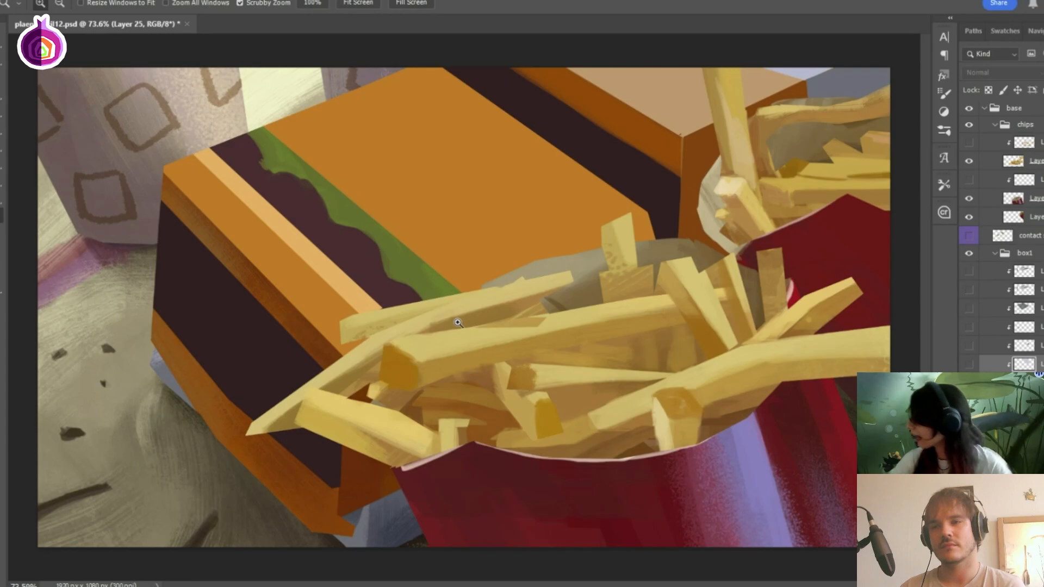
{"action": "left_click", "coordinate": [969, 365]}
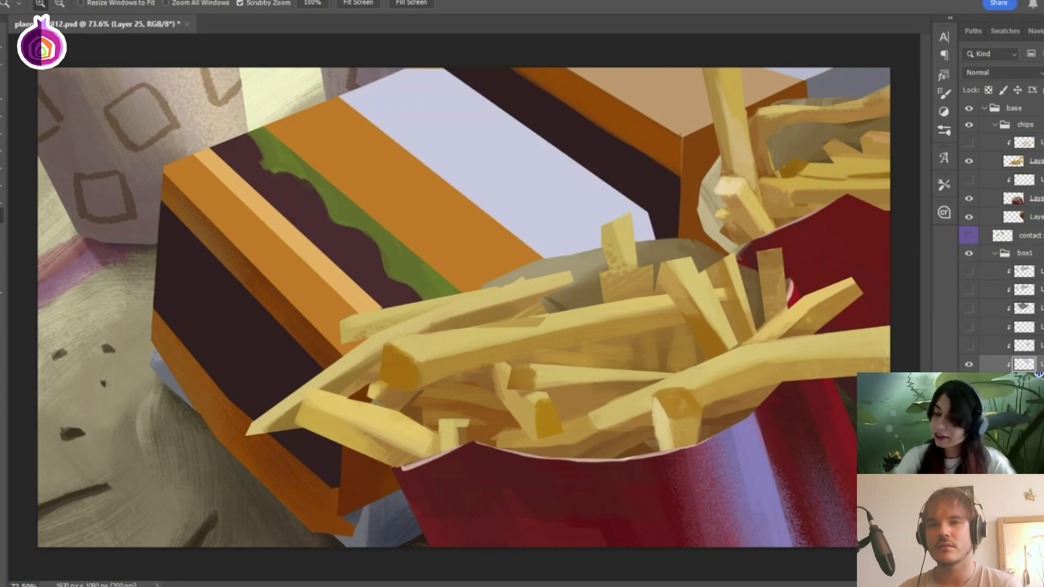
{"action": "key", "text": "F6"}
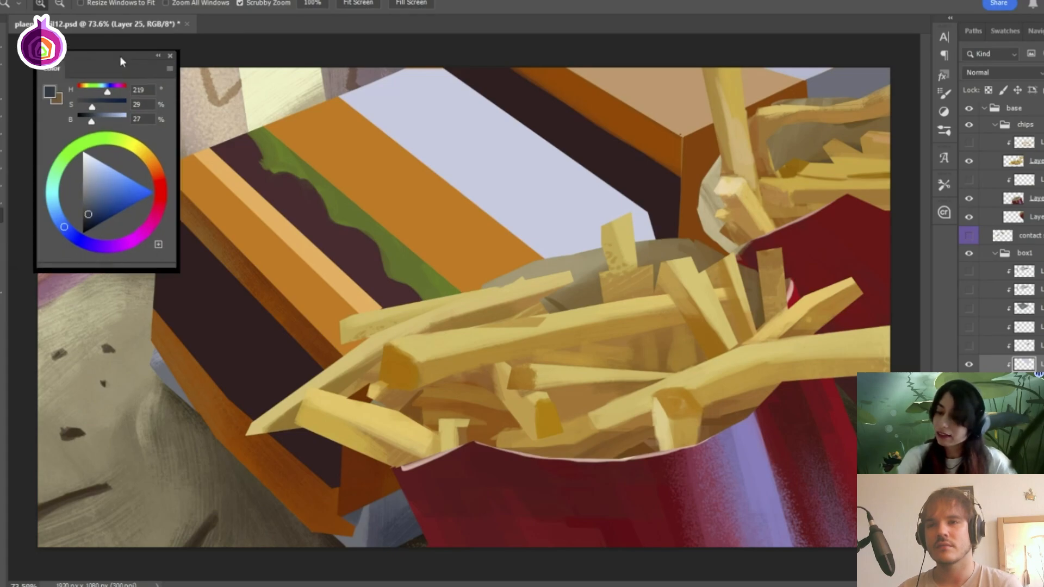
{"action": "key", "text": "i"}
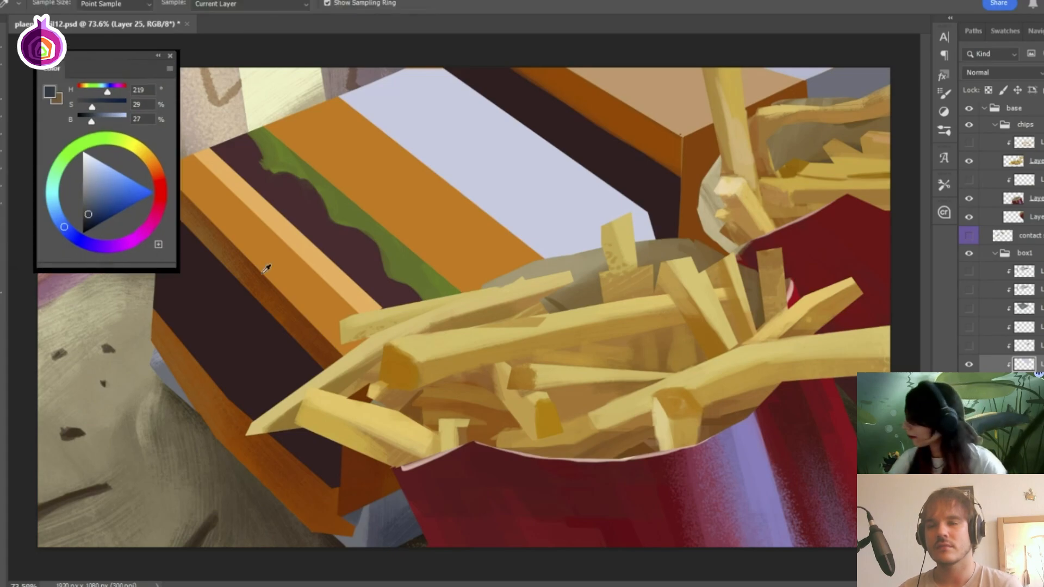
{"action": "left_click", "coordinate": [517, 179]}
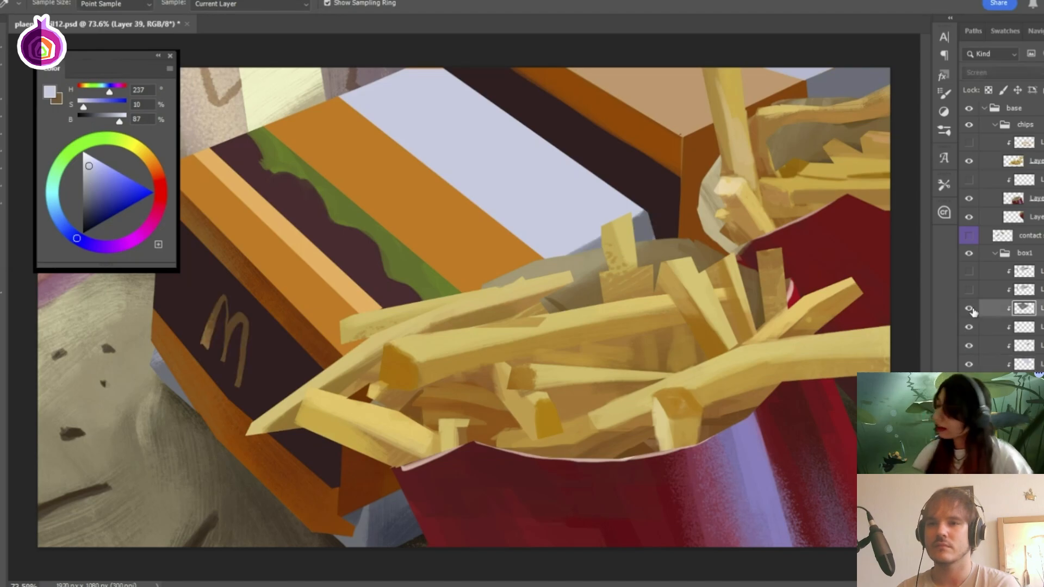
Toggle the Screen-mode layer of the box1 group, leaving it shown, and sample its colour over the white stripe.
{"action": "left_click", "coordinate": [970, 310]}
{"action": "left_click", "coordinate": [971, 310]}
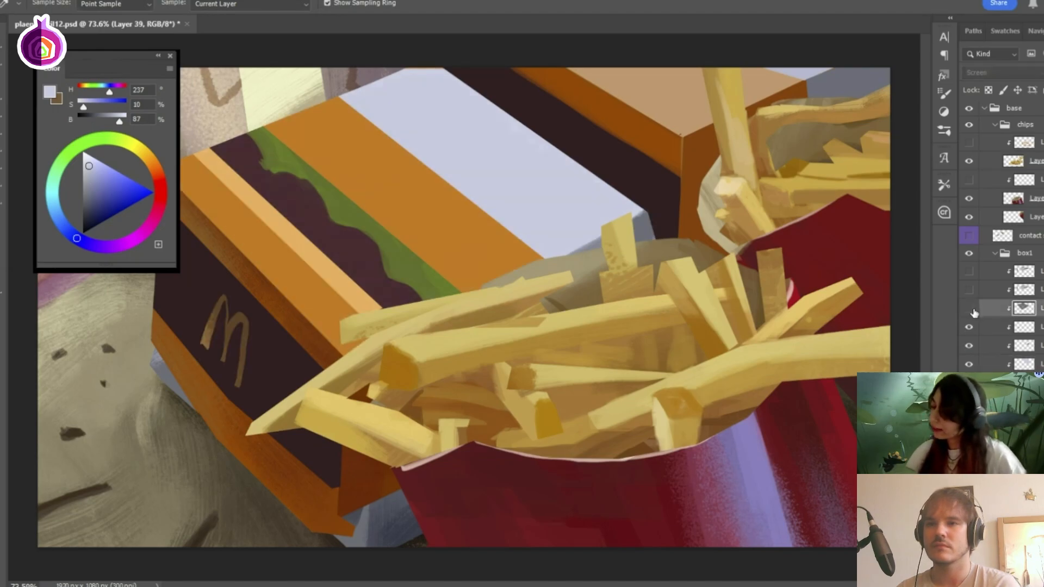
{"action": "left_click", "coordinate": [972, 309]}
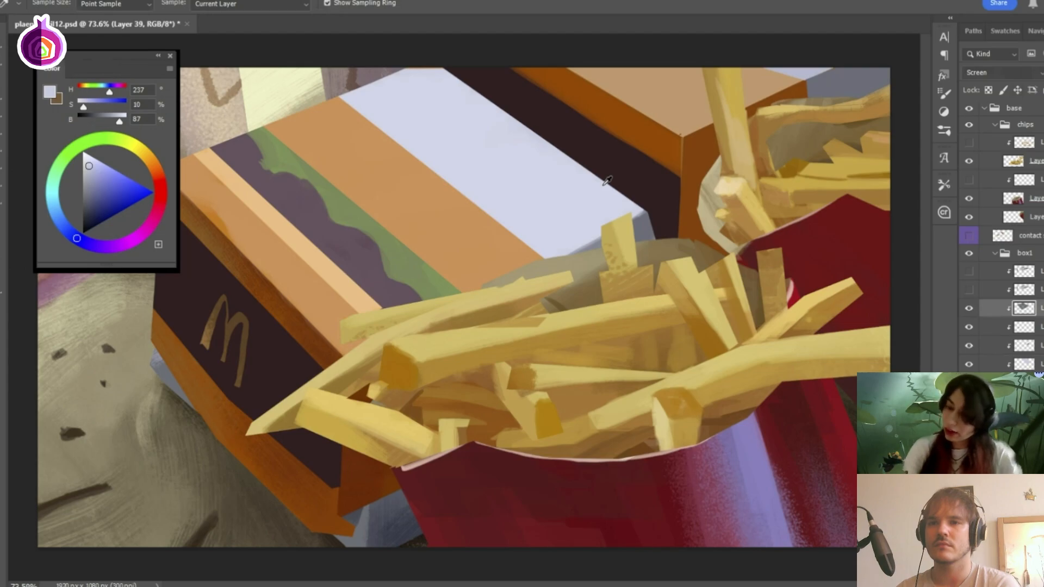
{"action": "left_click", "coordinate": [524, 173]}
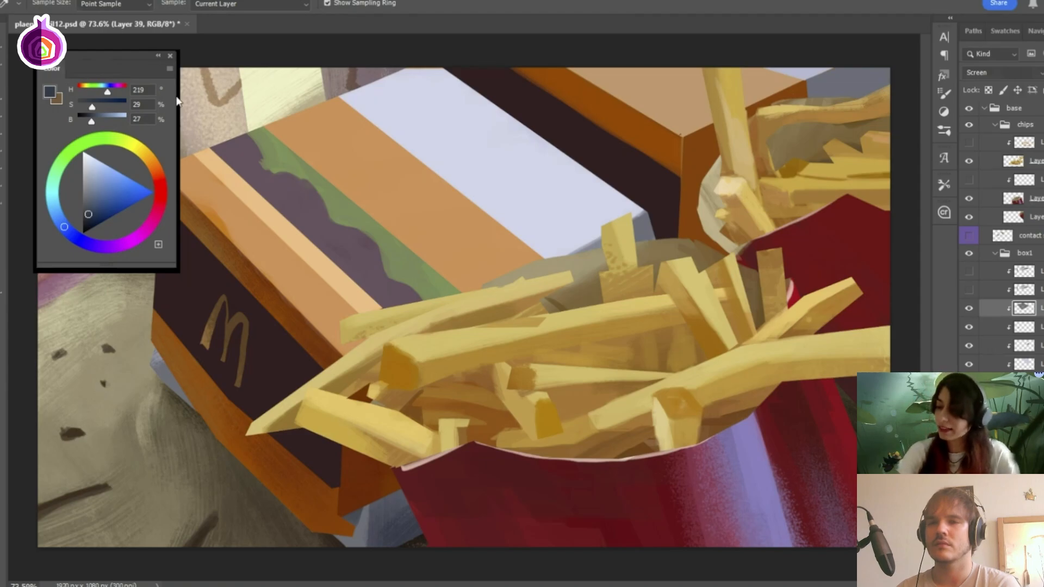
{"action": "left_click_drag", "start_coordinate": [130, 55], "coordinate": [119, 58]}
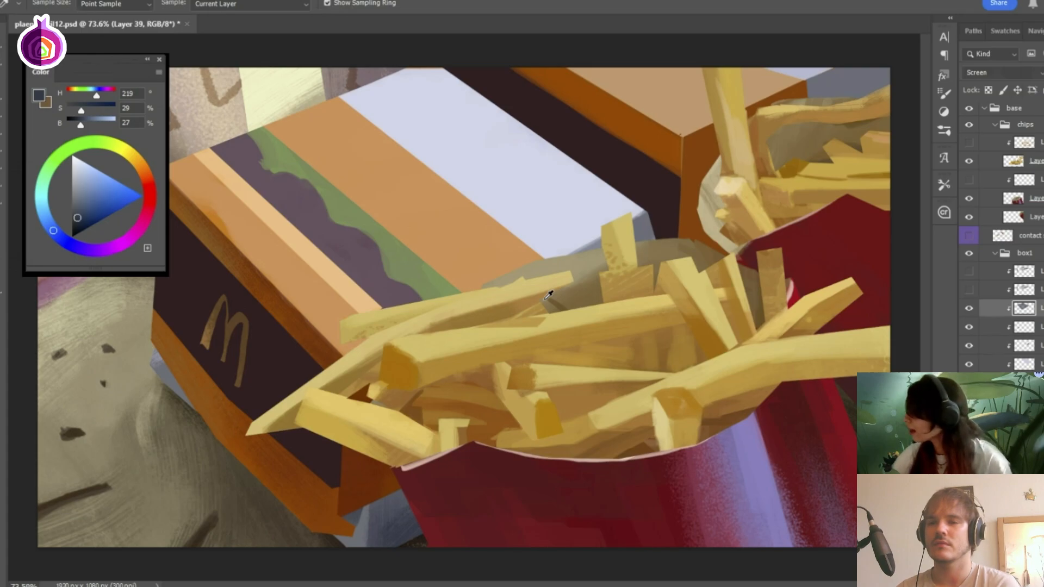
Show the Color Dodge highlight layer and the topmost clipped layer of the box1 group.
{"action": "left_click", "coordinate": [978, 290]}
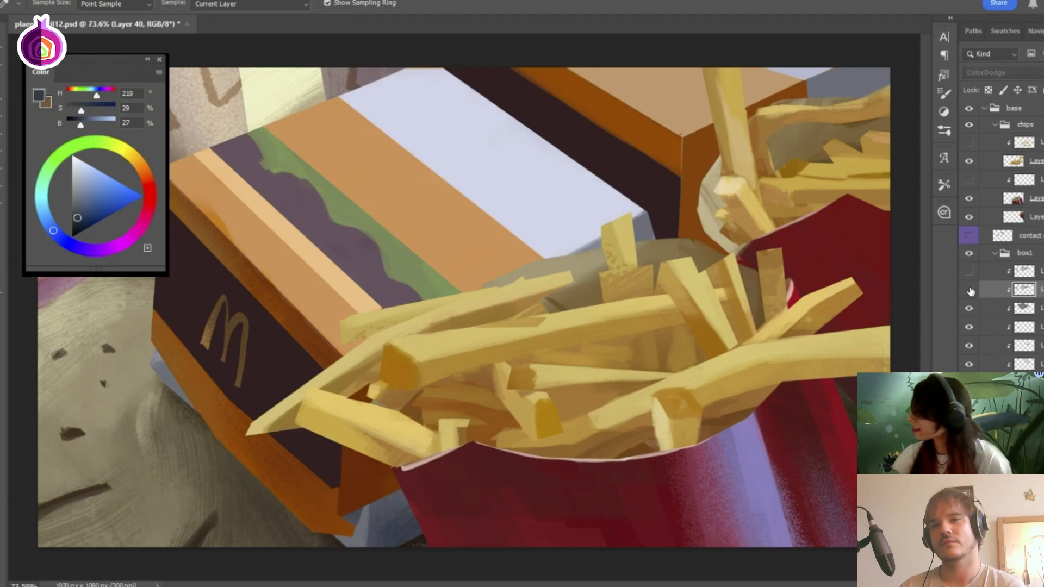
{"action": "left_click", "coordinate": [971, 291]}
{"action": "left_click", "coordinate": [969, 272]}
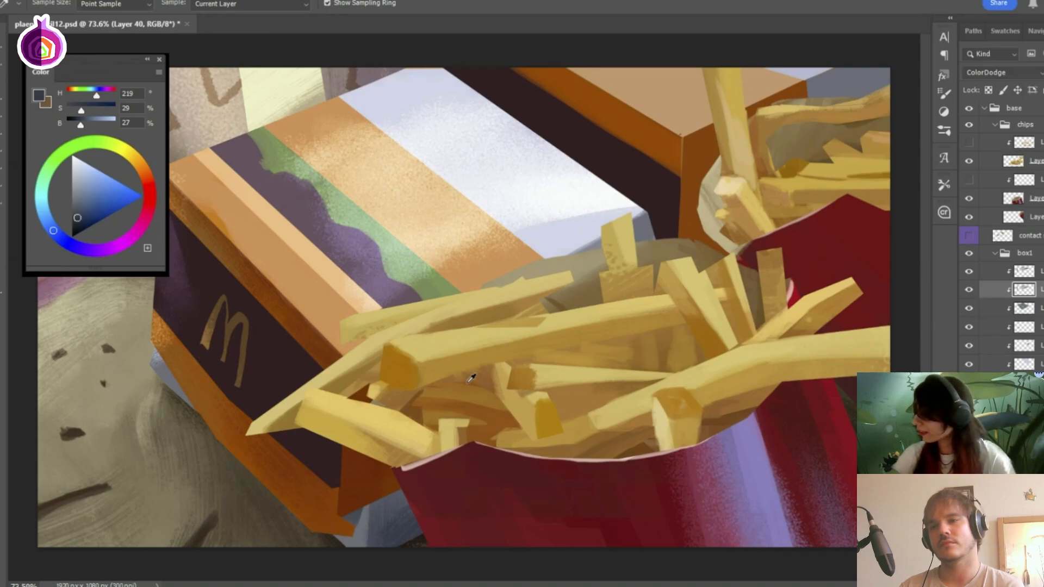
Show the clipped logo layer on the red carton and the clipped shading layer on the fries in the chips group.
{"action": "left_click", "coordinate": [969, 180]}
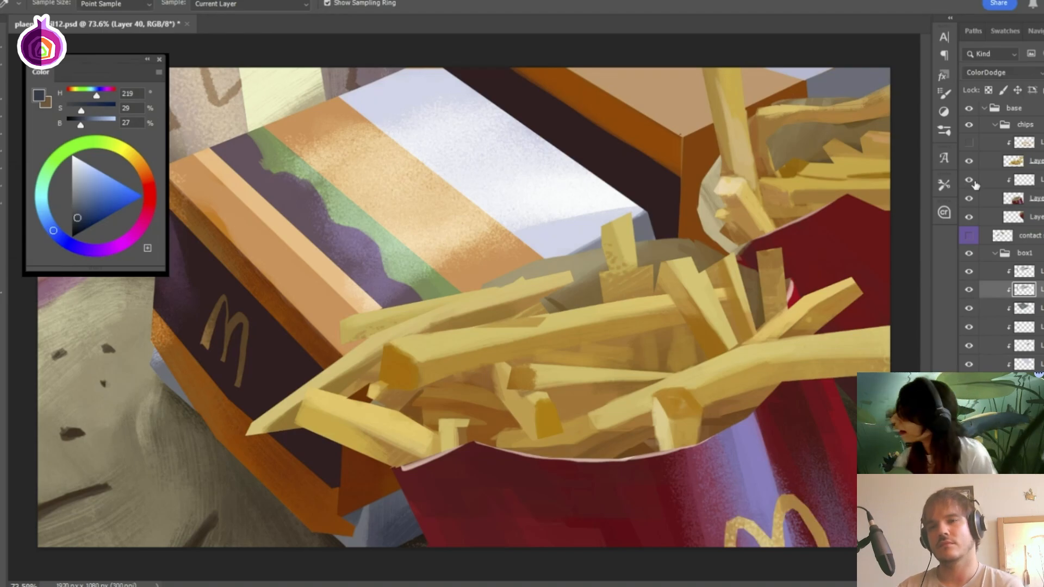
{"action": "left_click", "coordinate": [1024, 142]}
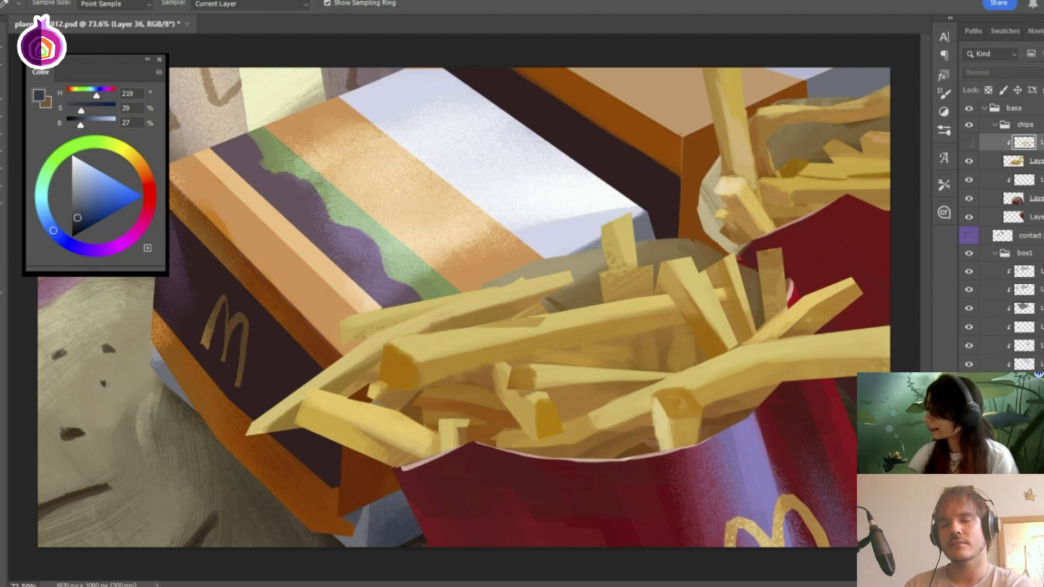
{"action": "left_click", "coordinate": [970, 143]}
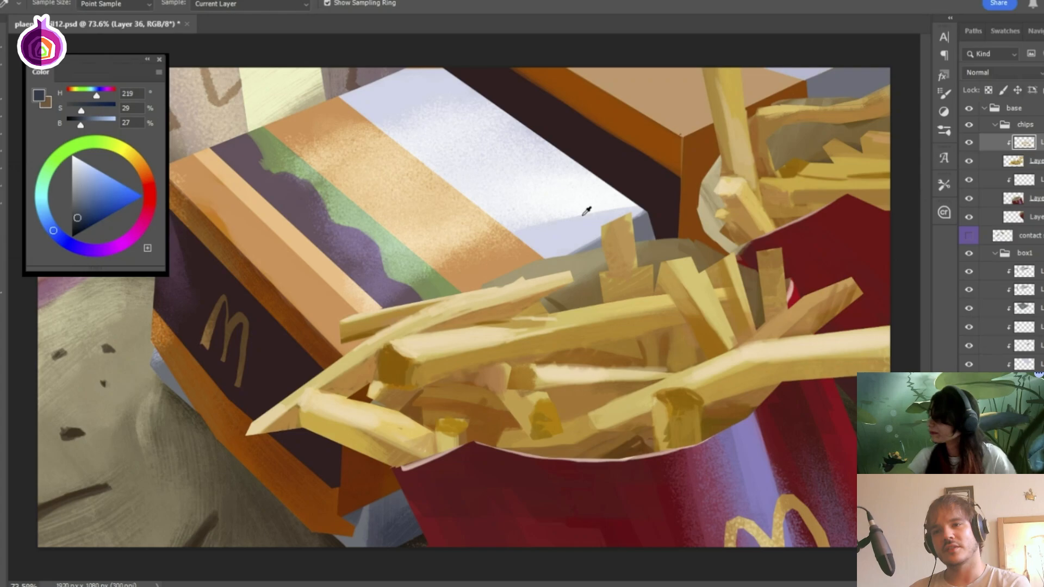
Switch to the Move tool and collapse the chips and box1 groups.
{"action": "key", "text": "z"}
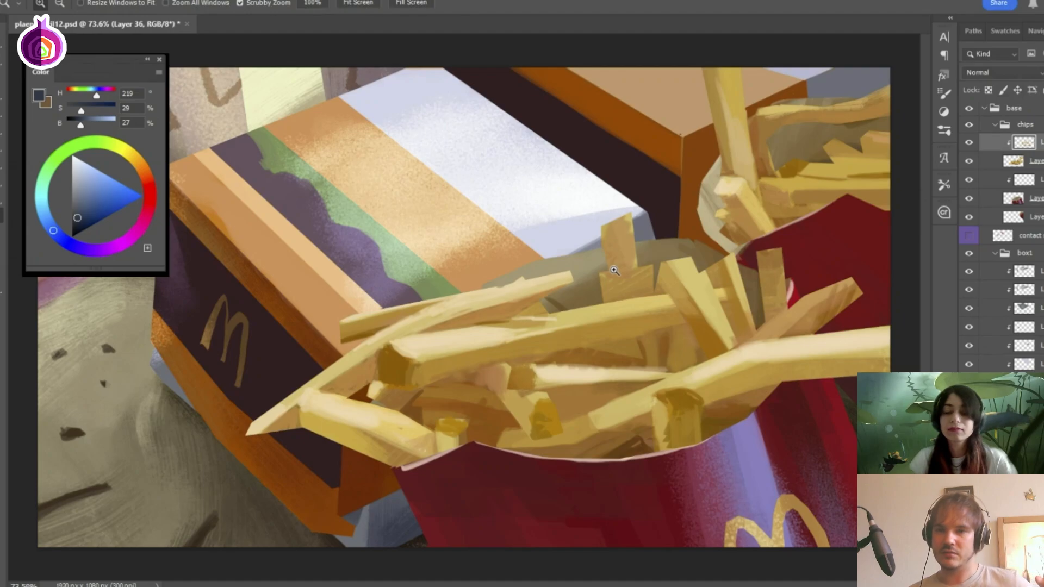
{"action": "key", "text": "v"}
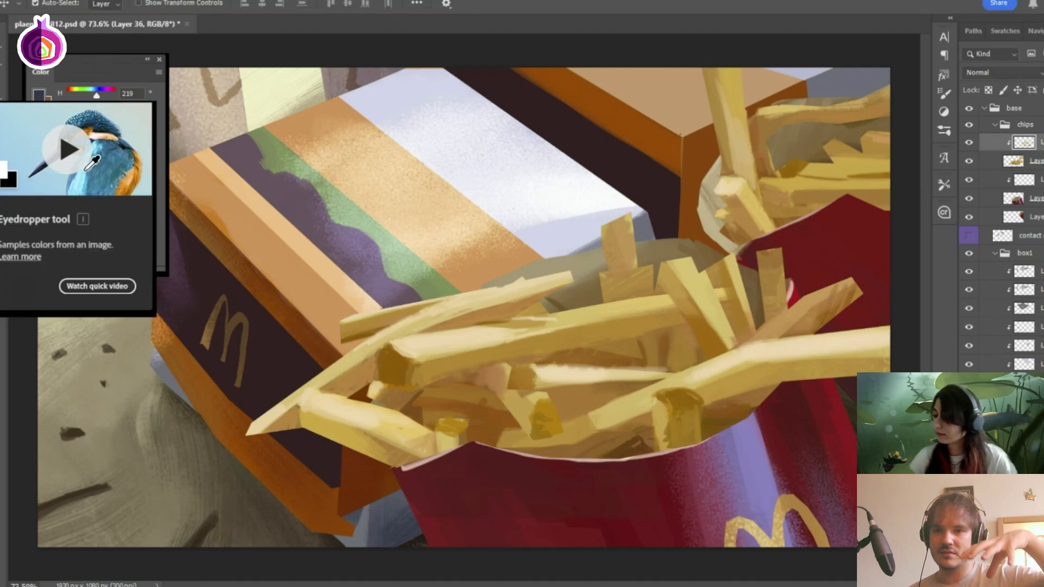
{"action": "mouse_move", "coordinate": [128, 66]}
{"action": "left_mouse_down"}
{"action": "mouse_move", "coordinate": [120, 54]}
{"action": "mouse_move", "coordinate": [145, 75]}
{"action": "mouse_move", "coordinate": [123, 58]}
{"action": "left_mouse_up"}
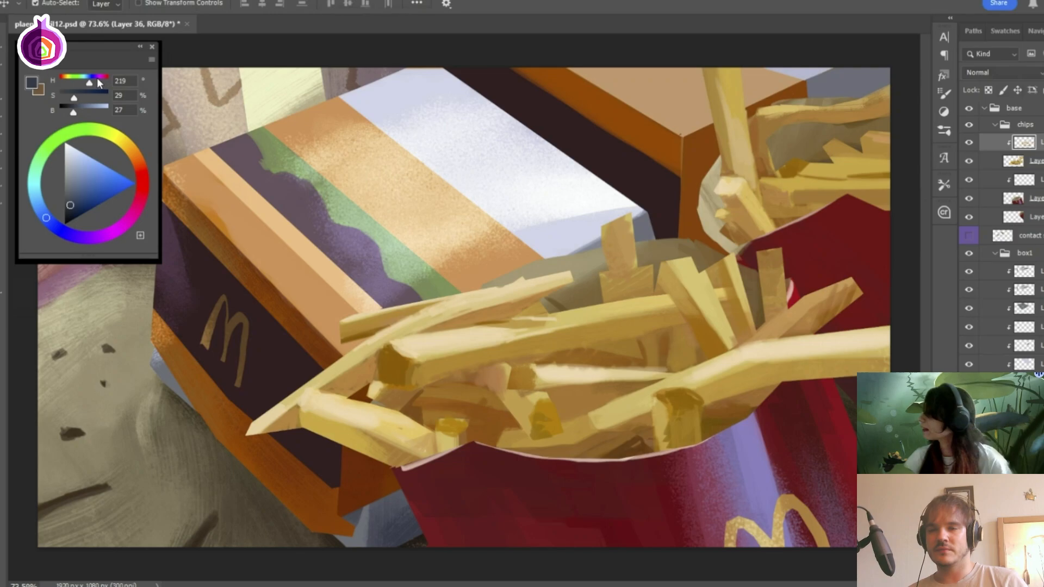
{"action": "left_click", "coordinate": [1025, 125]}
{"action": "left_click", "coordinate": [994, 125]}
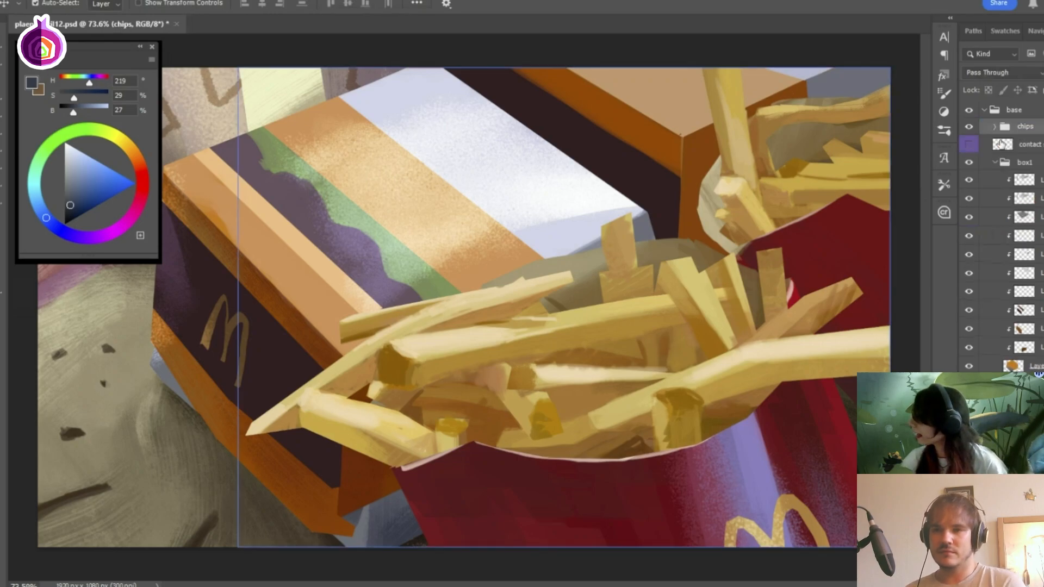
{"action": "left_click", "coordinate": [995, 162]}
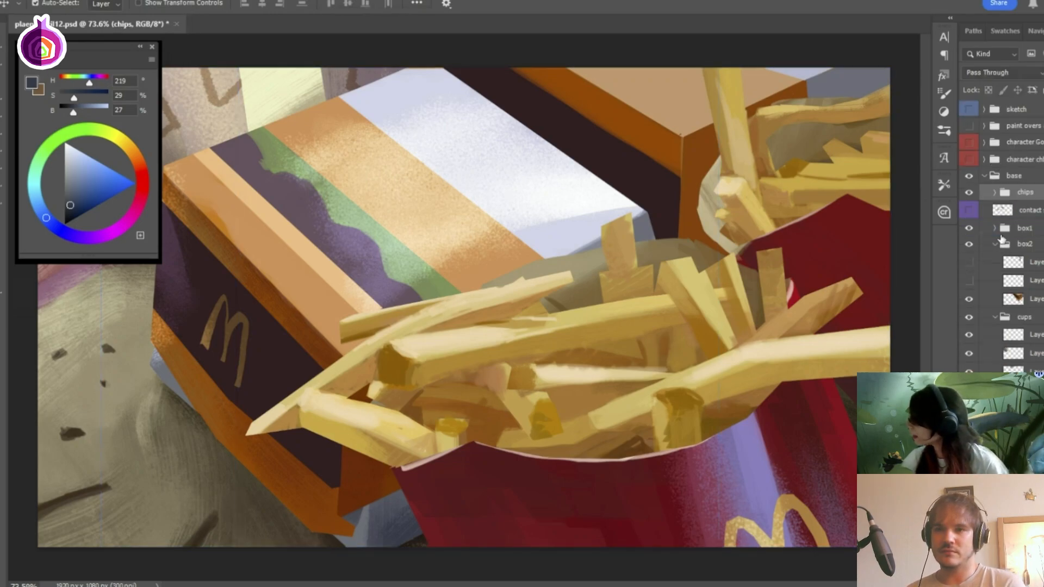
Temporarily hide the base group and move the colour panel aside to inspect the background, restoring both.
{"action": "left_click", "coordinate": [1001, 359]}
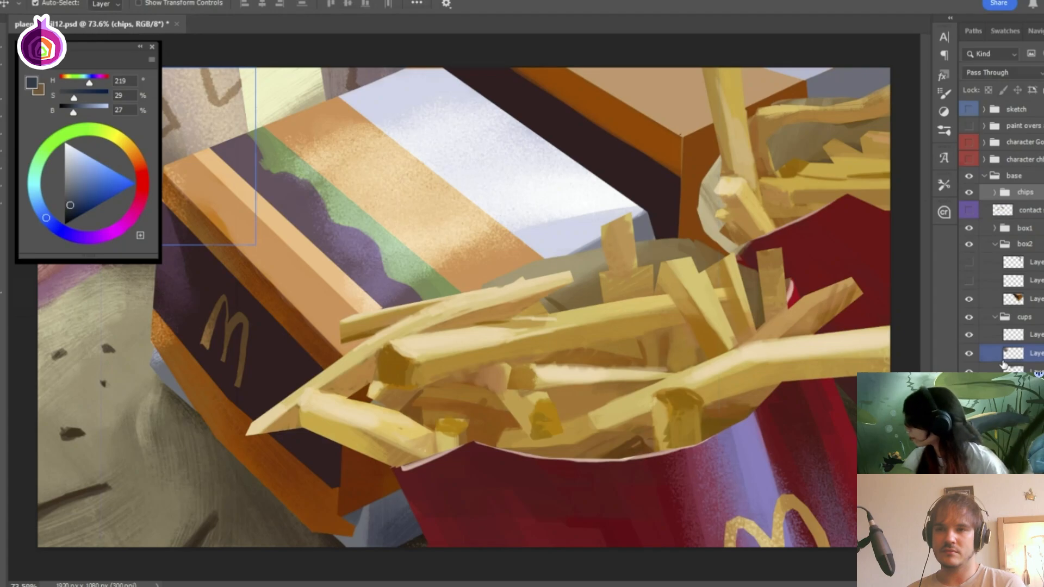
{"action": "left_click", "coordinate": [973, 177]}
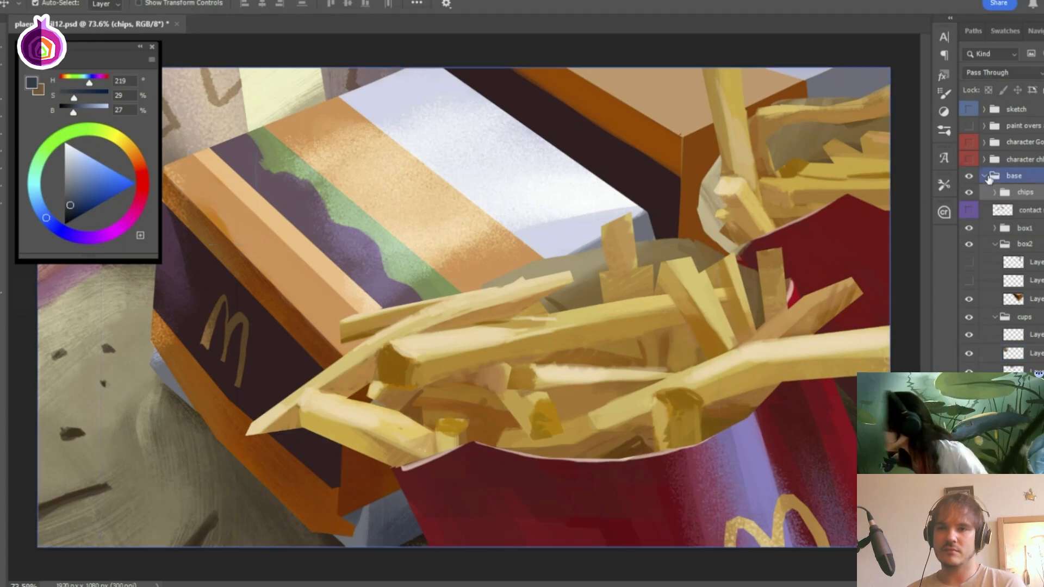
{"action": "left_click", "coordinate": [970, 177]}
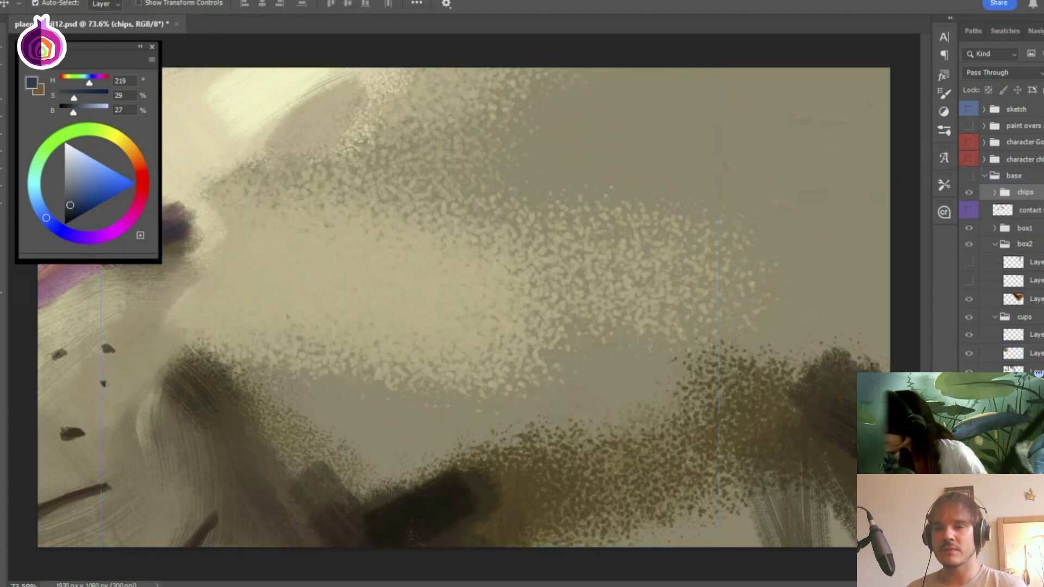
{"action": "left_click_drag", "start_coordinate": [95, 43], "coordinate": [566, 98]}
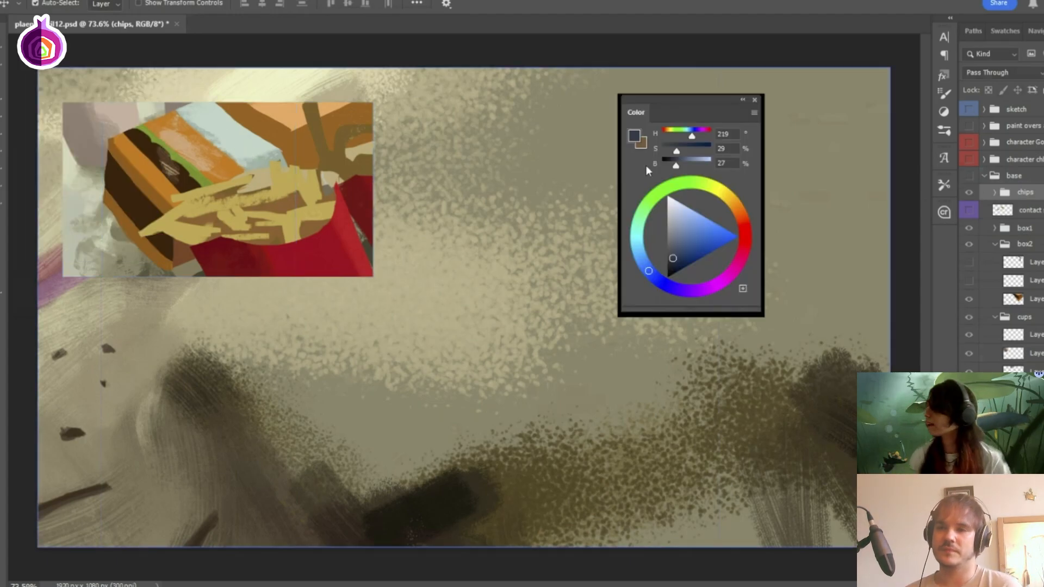
{"action": "left_click", "coordinate": [969, 178]}
{"action": "left_click_drag", "start_coordinate": [692, 97], "coordinate": [93, 54]}
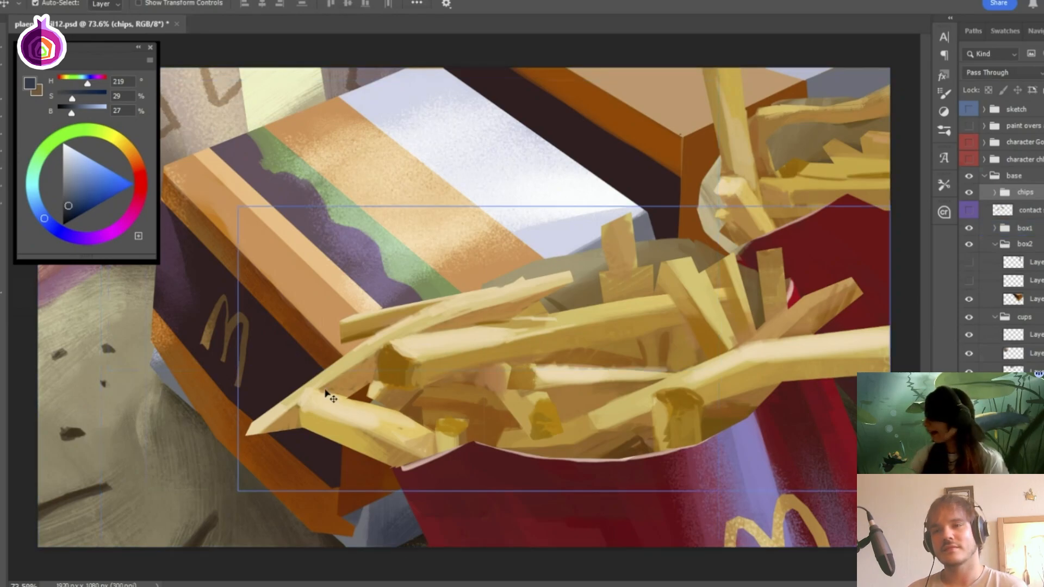
Show and expand the character chboi group above the base group.
{"action": "left_click", "coordinate": [1006, 160]}
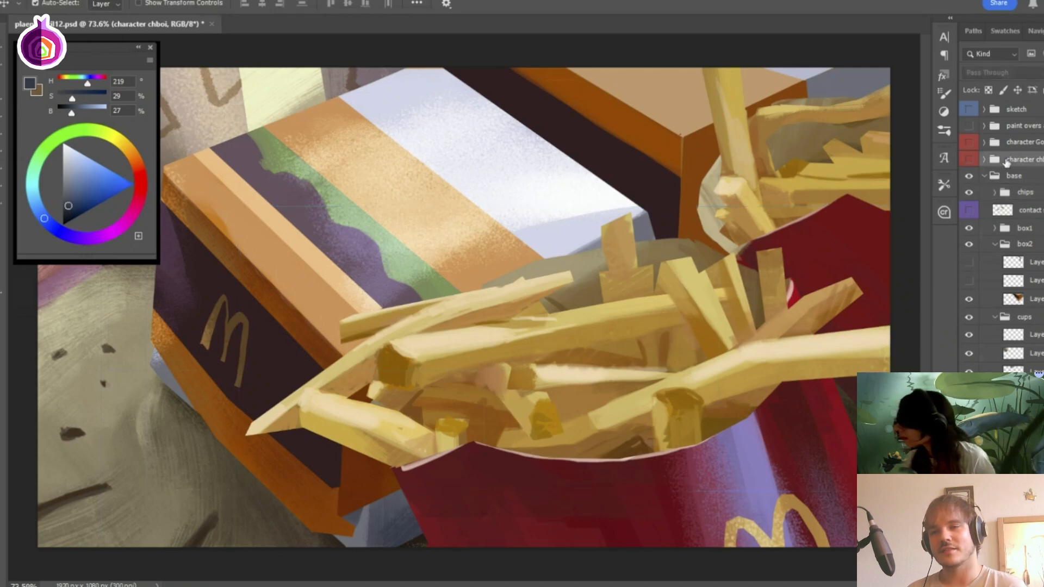
{"action": "left_click", "coordinate": [969, 160]}
{"action": "left_click", "coordinate": [984, 159]}
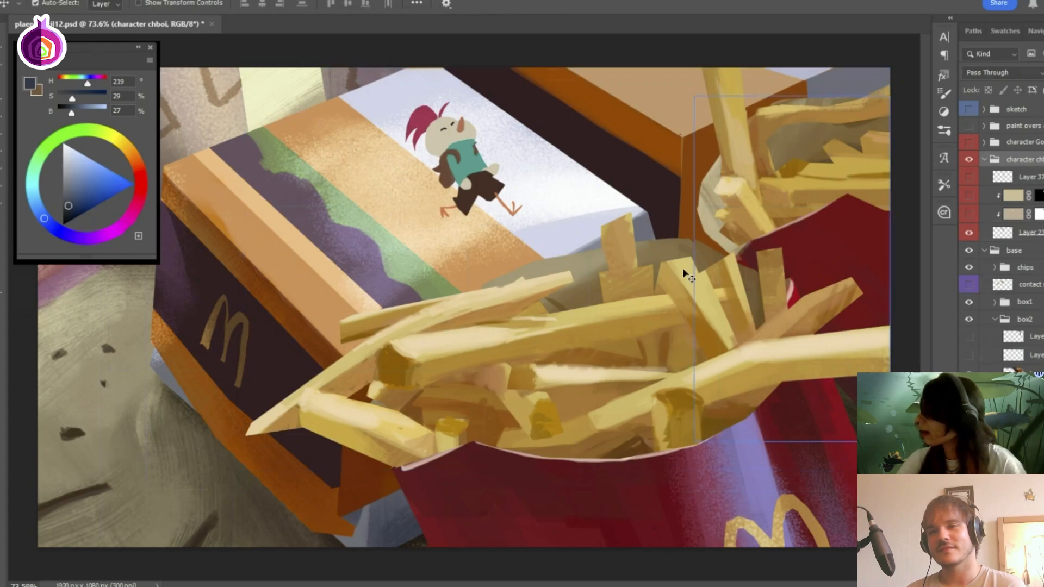
Briefly show the sketch group over the painting to compare it, and select the flat Layer 23 in the character chboi group.
{"action": "left_click", "coordinate": [968, 109]}
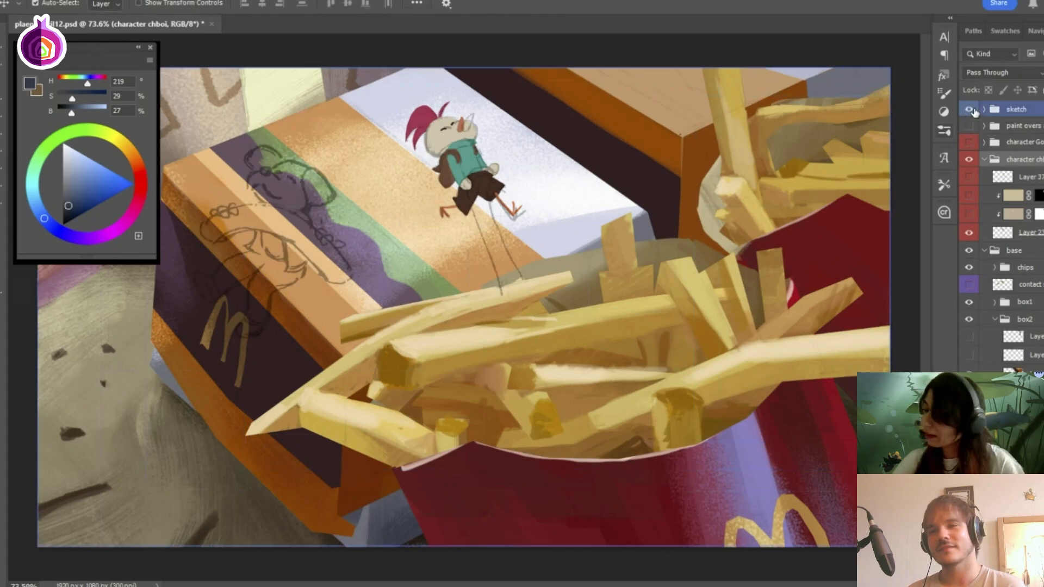
{"action": "left_click", "coordinate": [971, 110]}
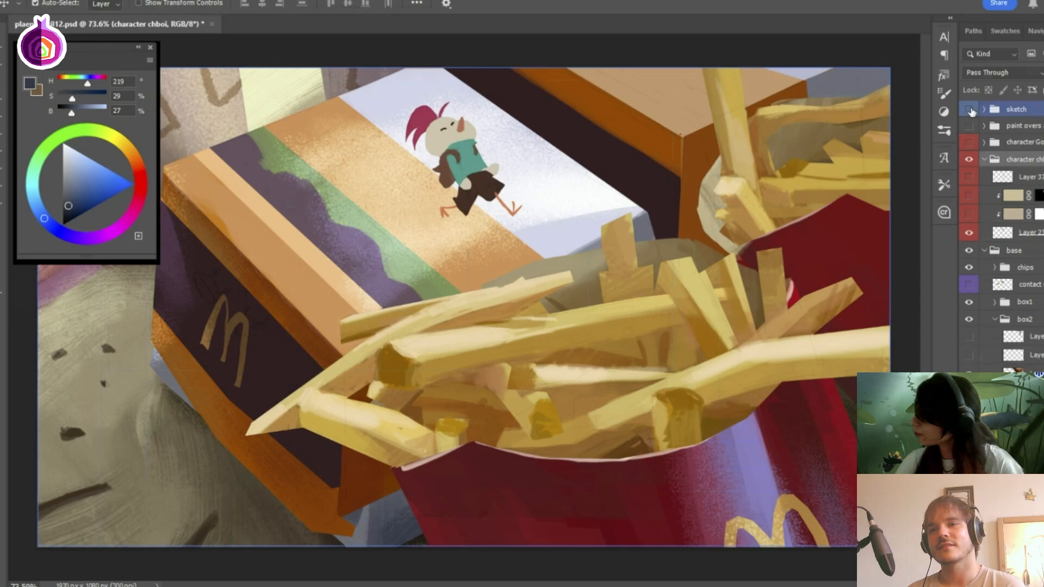
{"action": "left_click", "coordinate": [1038, 233]}
{"action": "left_click", "coordinate": [1039, 233]}
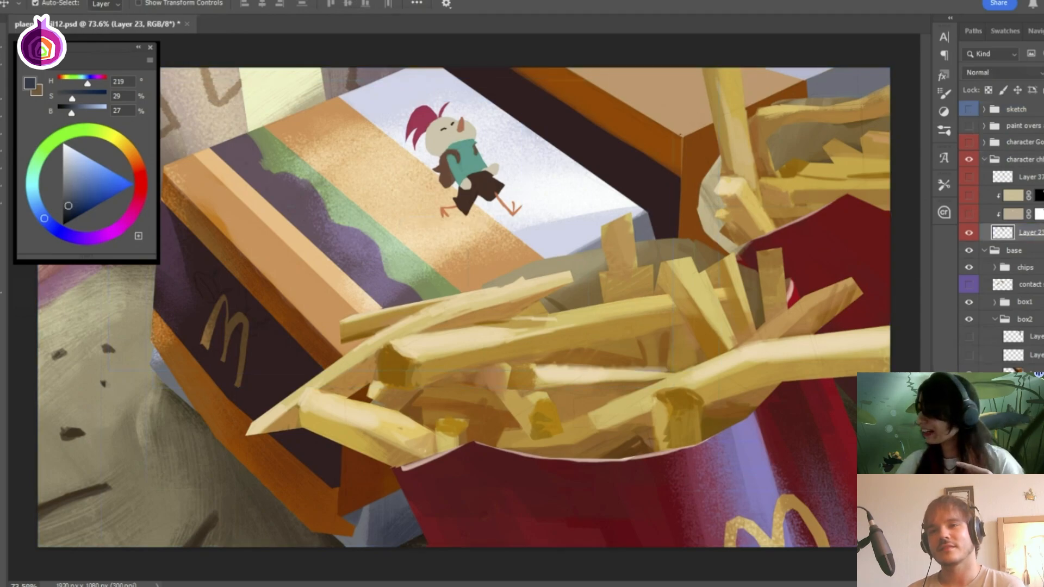
Show the clipped Multiply and Overlay layers above Layer 23 to add shading and light to the chicken character.
{"action": "left_click", "coordinate": [1014, 214]}
{"action": "left_click", "coordinate": [969, 215]}
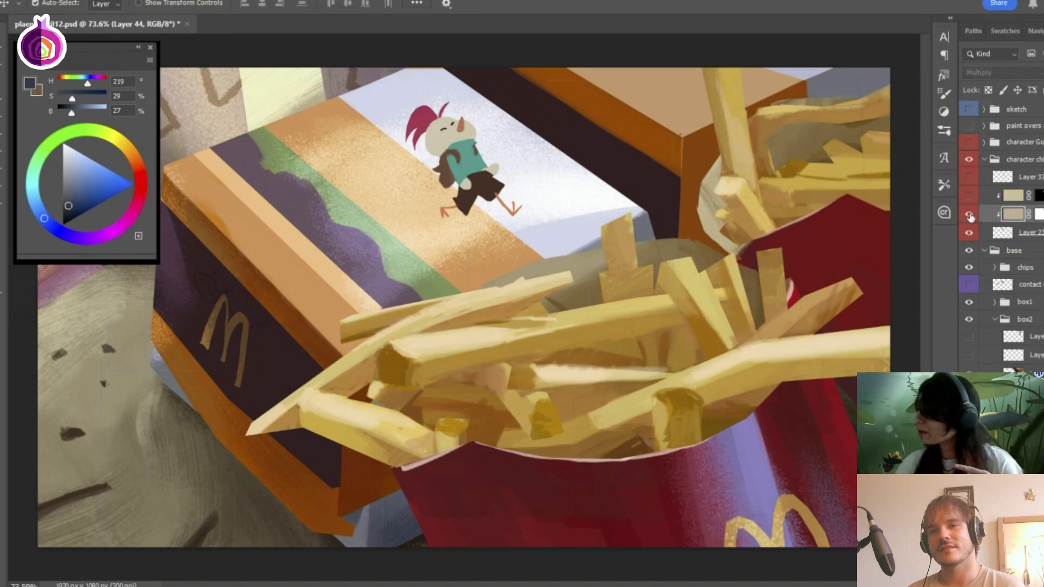
{"action": "left_click", "coordinate": [969, 197]}
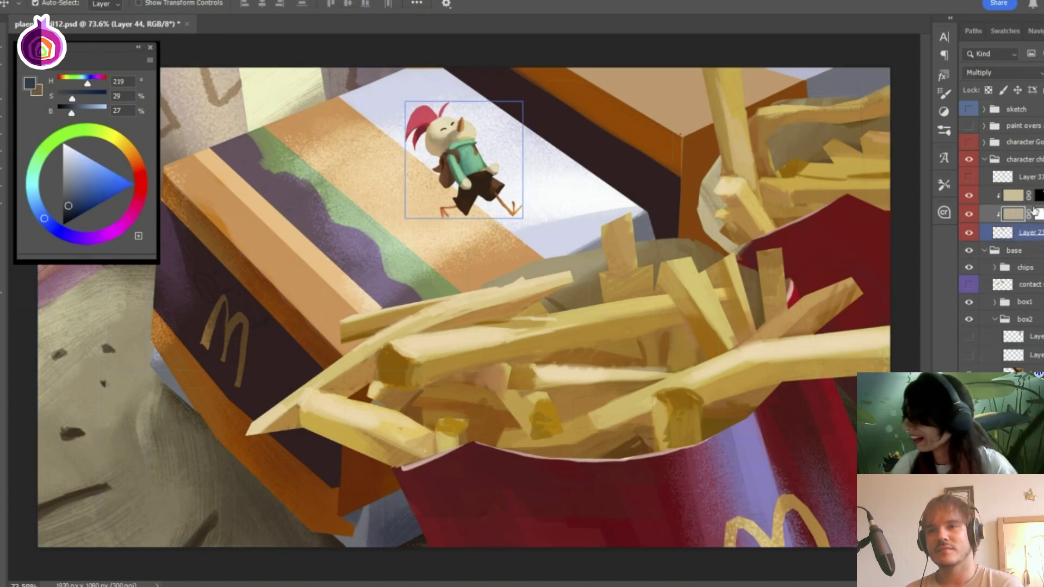
{"action": "left_click", "coordinate": [674, 207]}
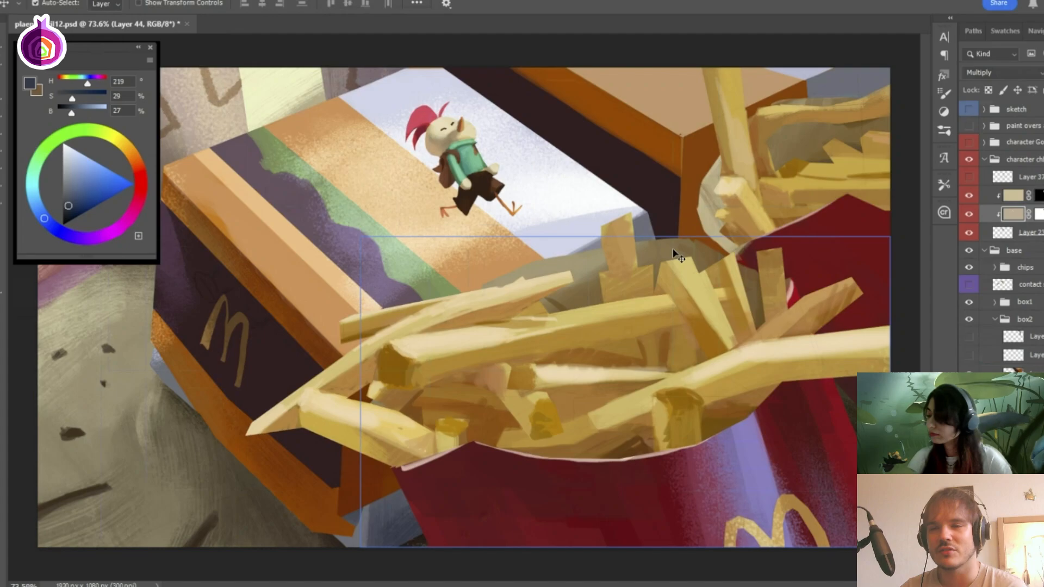
Compare the sketch group with the chicken by temporarily hiding its painted layers, restoring the paint and hiding the sketch again.
{"action": "left_click", "coordinate": [970, 160]}
{"action": "left_click", "coordinate": [969, 109]}
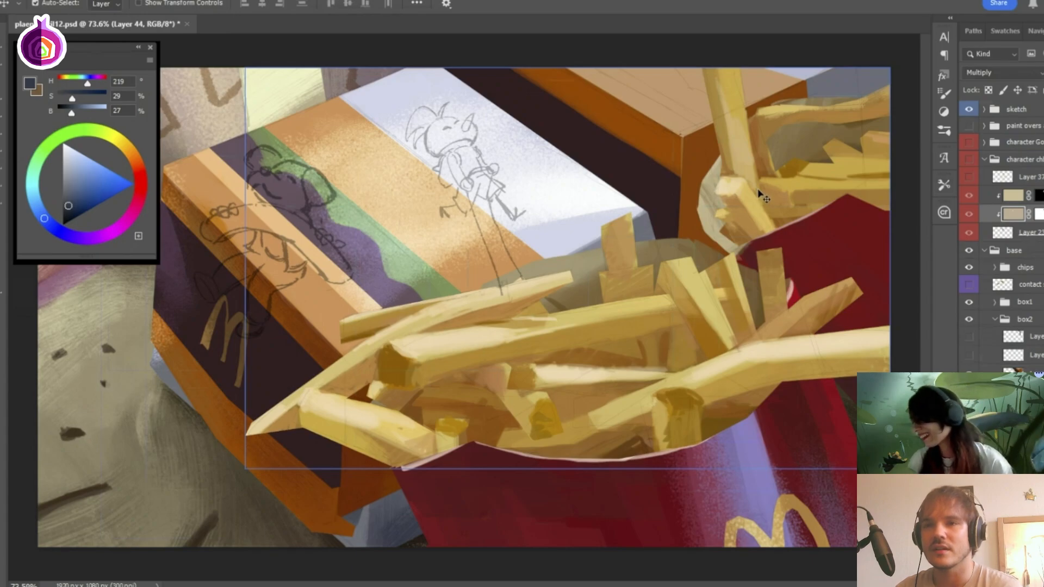
{"action": "left_click", "coordinate": [971, 110]}
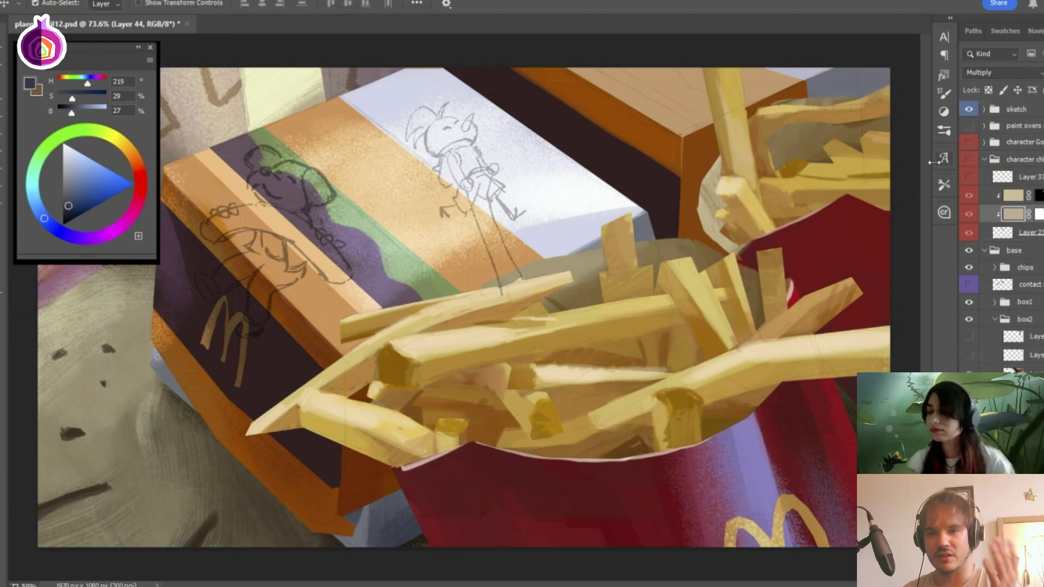
{"action": "left_click", "coordinate": [994, 195]}
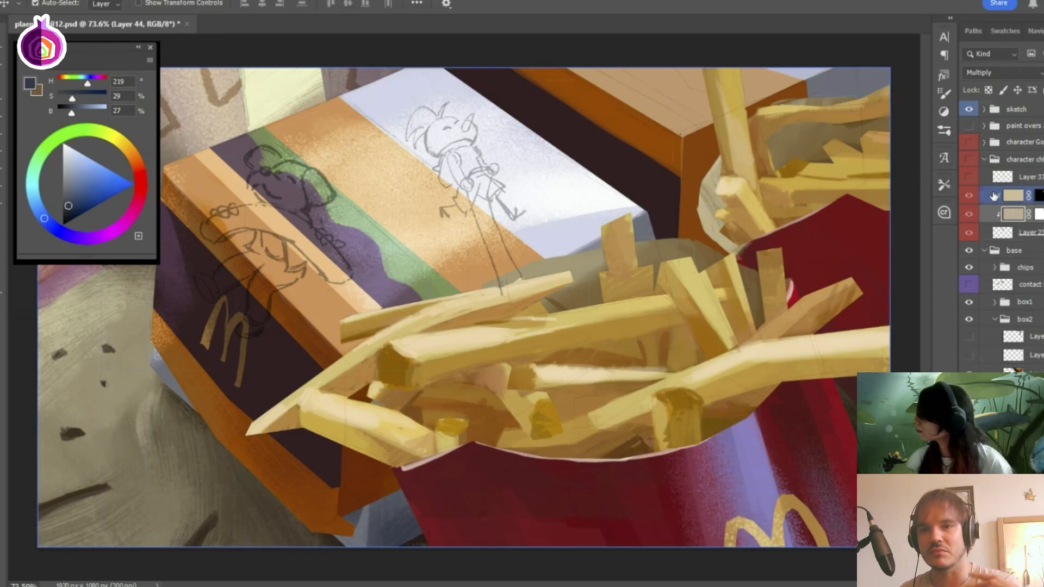
{"action": "left_click", "coordinate": [982, 233]}
{"action": "left_click", "coordinate": [969, 233]}
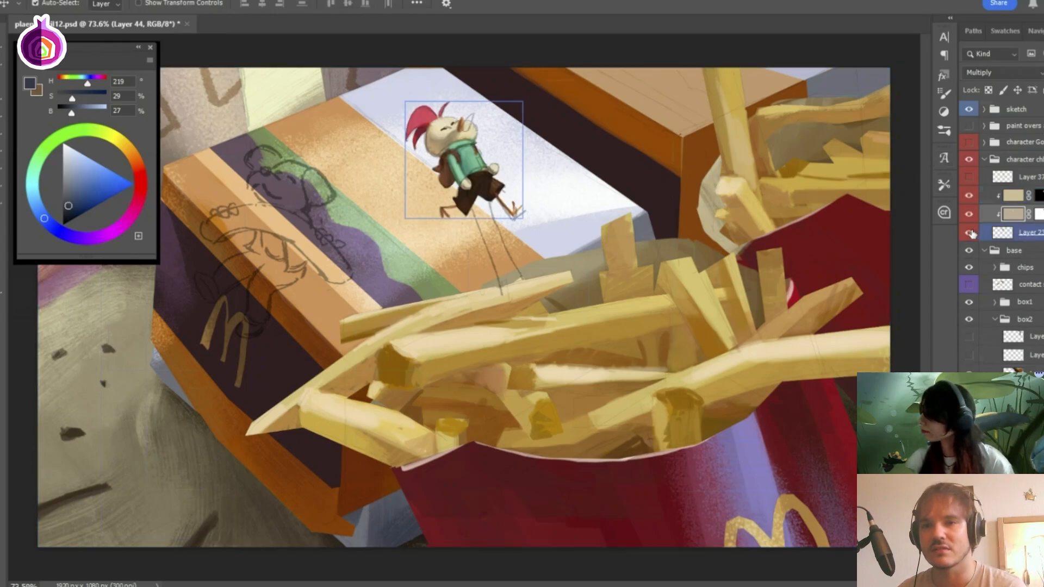
{"action": "left_click", "coordinate": [969, 110]}
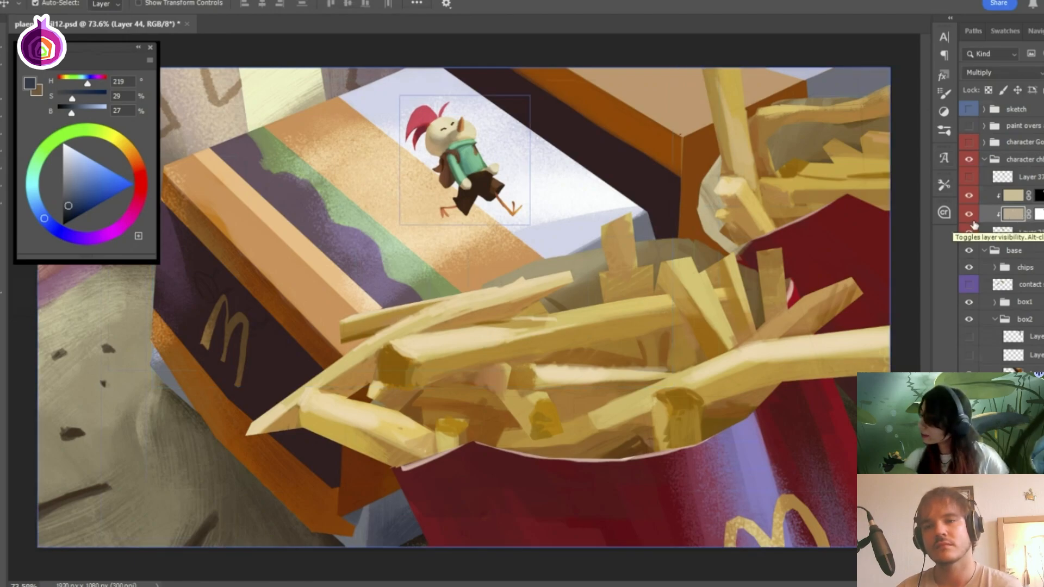
Try a Hue/Saturation hue shift of -120 on the chicken's clipped Overlay layer and cancel the adjustment.
{"action": "left_click", "coordinate": [1014, 197]}
{"action": "left_click", "coordinate": [996, 205]}
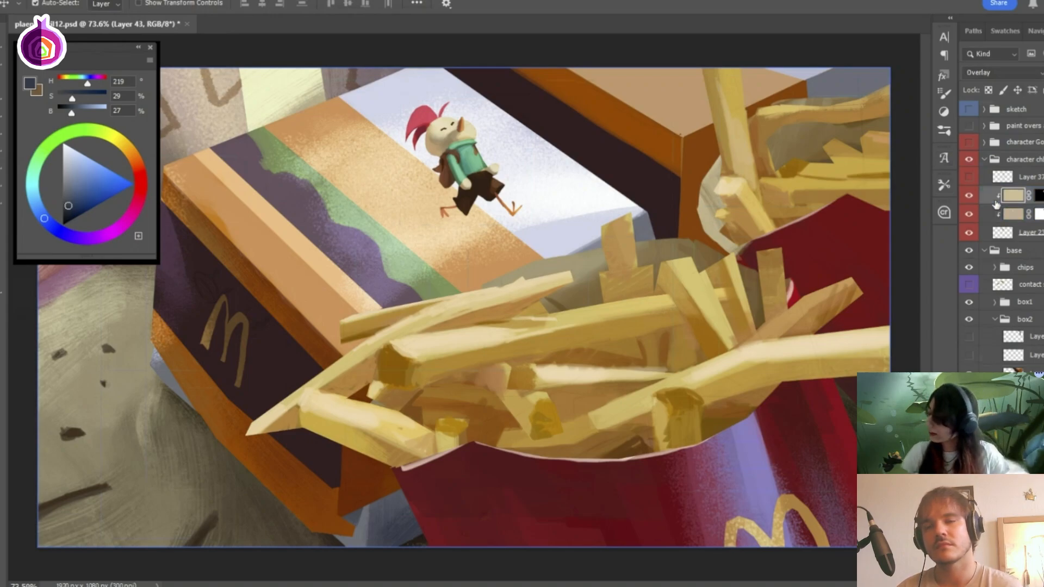
{"action": "key", "text": "ctrl+u"}
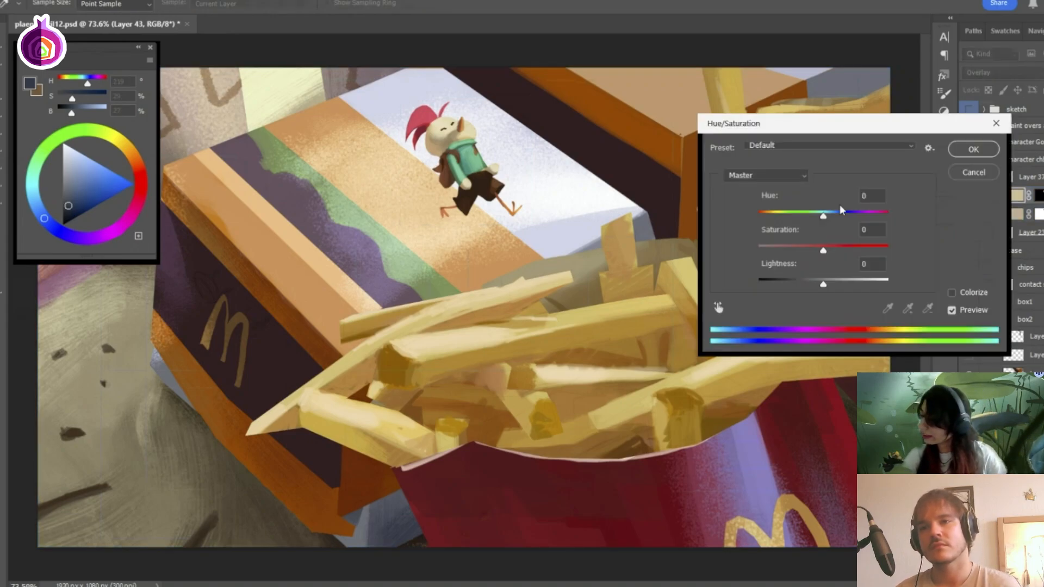
{"action": "left_click_drag", "start_coordinate": [824, 216], "coordinate": [776, 217]}
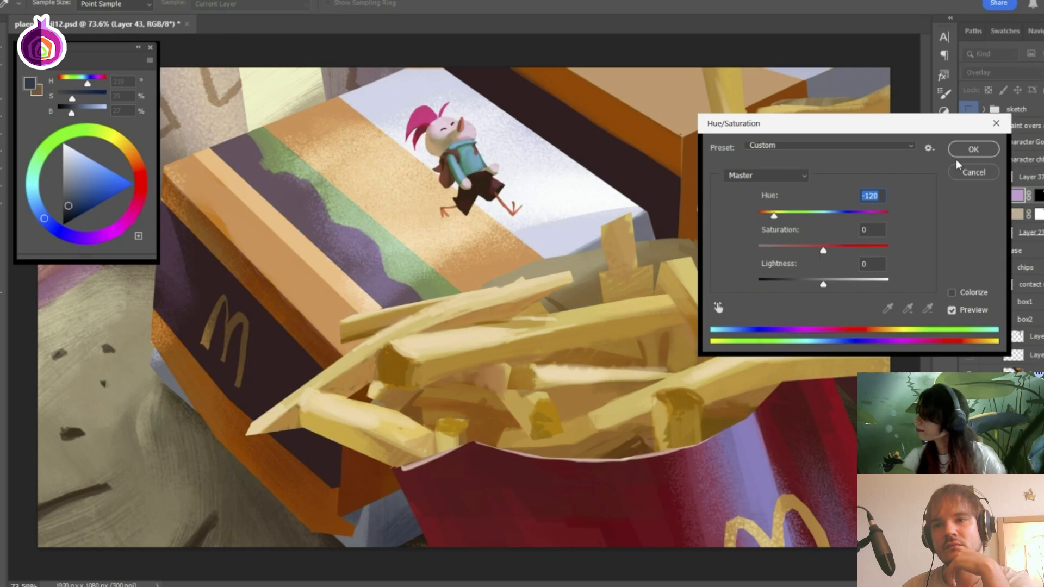
{"action": "left_click", "coordinate": [972, 172]}
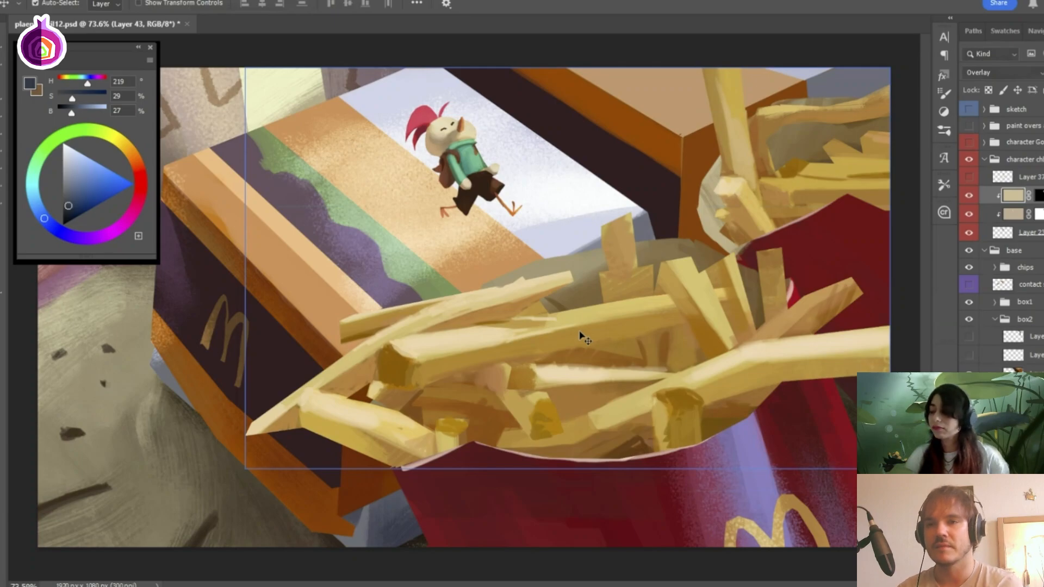
Show Layer 37 in the character chboi group, adding the fry in front of the chicken, and select that layer.
{"action": "left_click", "coordinate": [1012, 177]}
{"action": "left_click", "coordinate": [969, 177]}
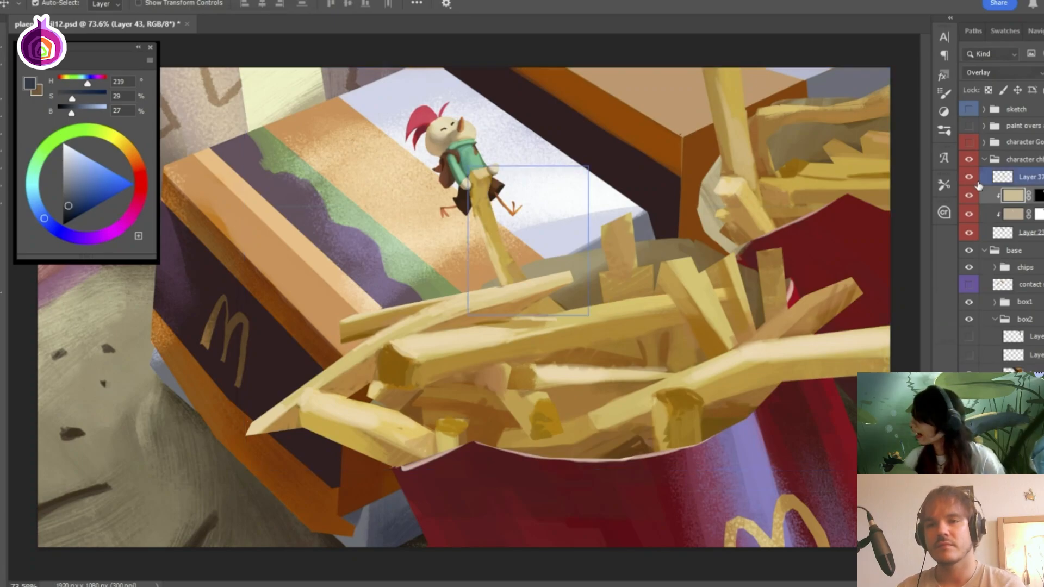
{"action": "left_click", "coordinate": [521, 298]}
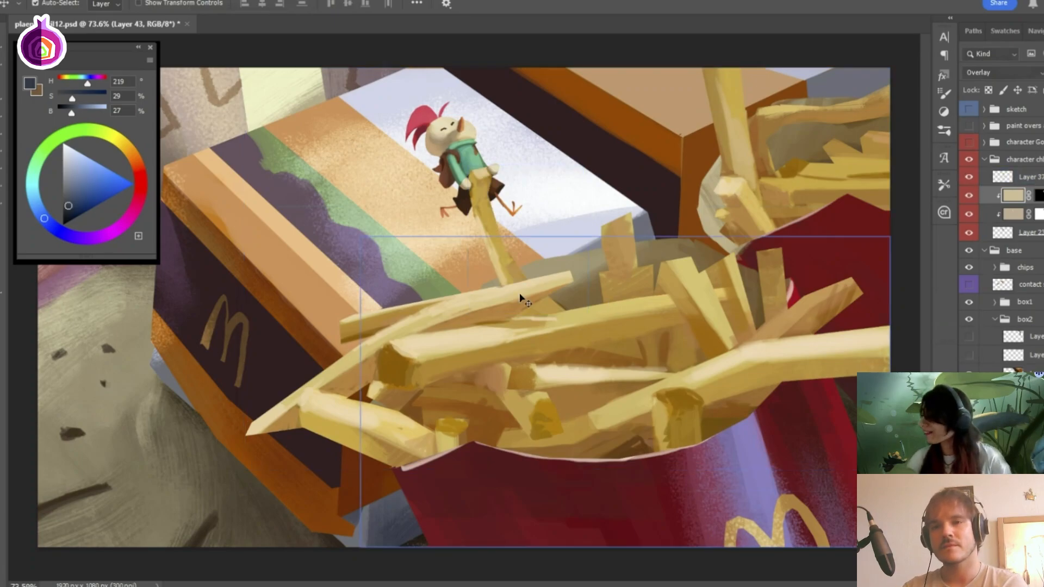
{"action": "left_click", "coordinate": [832, 252]}
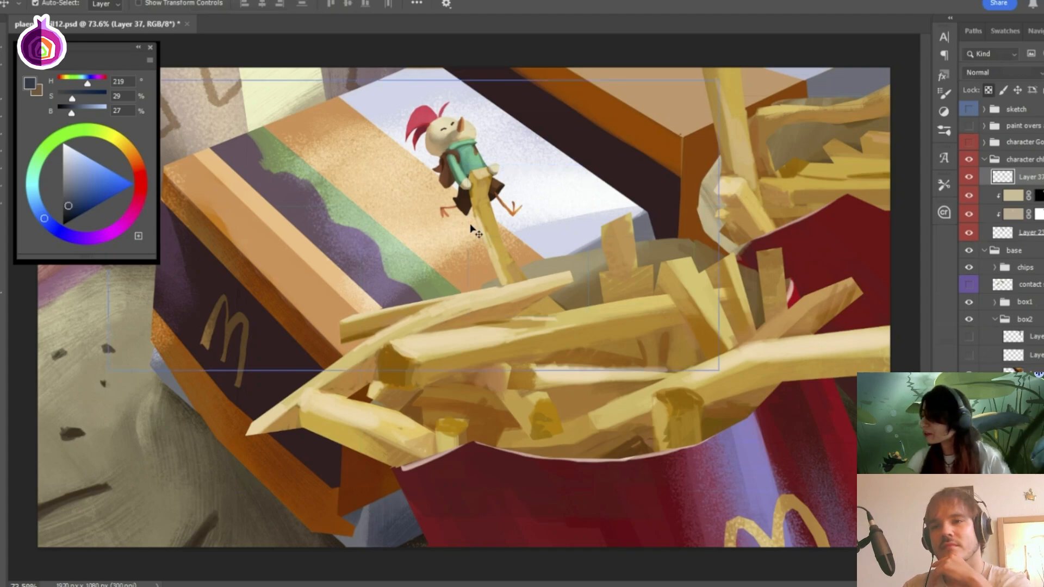
Expand and show the character Goodboi group with the dog character sitting on the burger box.
{"action": "left_click", "coordinate": [1027, 143]}
{"action": "left_click", "coordinate": [985, 142]}
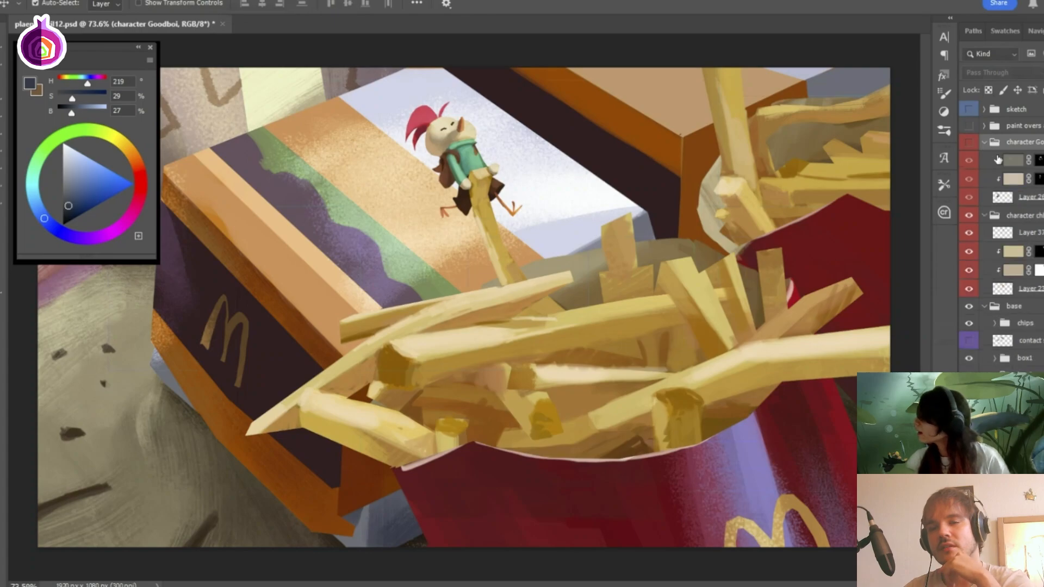
{"action": "left_click", "coordinate": [969, 142]}
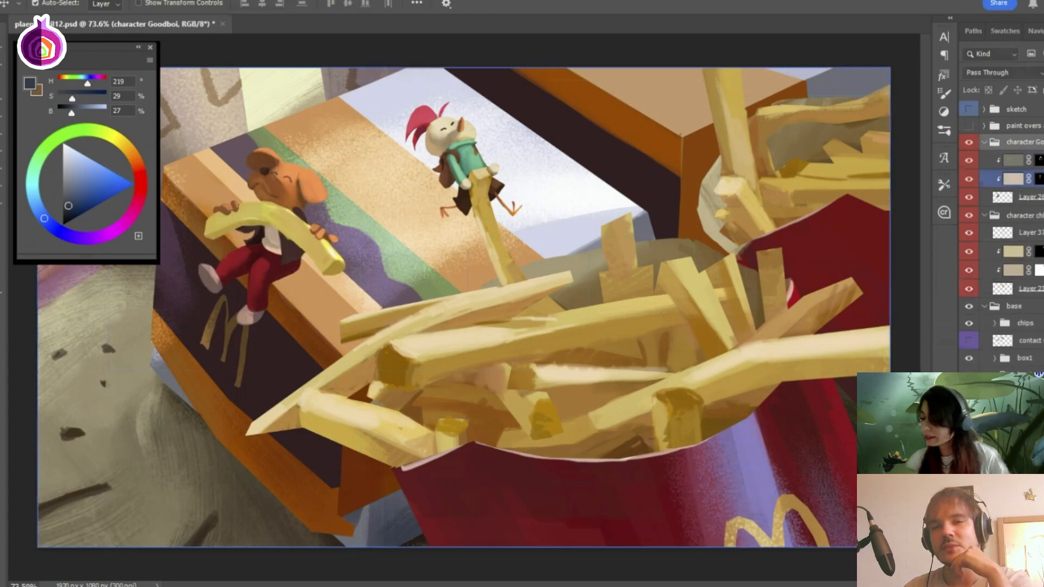
{"action": "left_click", "coordinate": [1028, 196]}
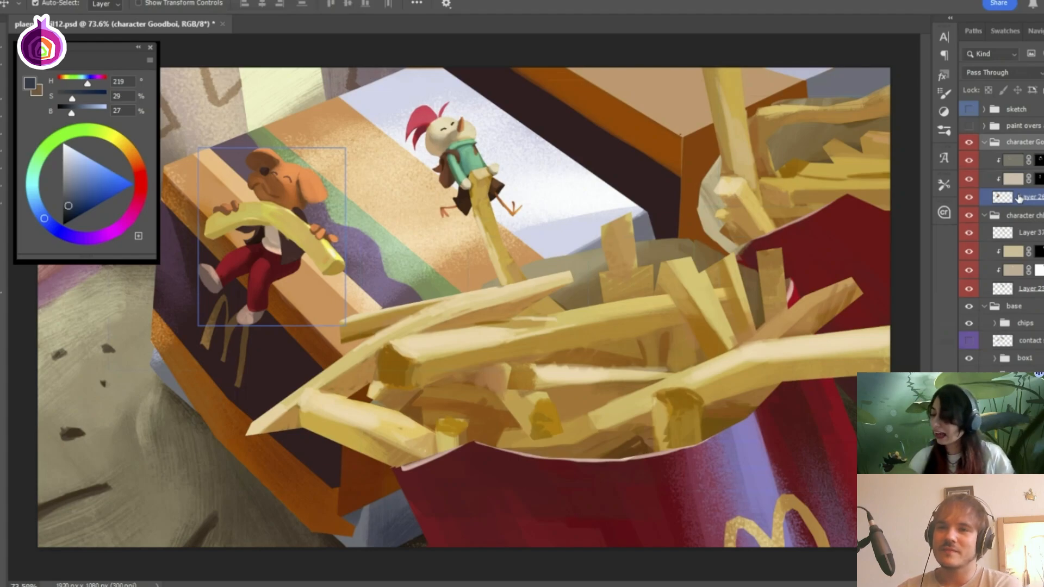
{"action": "left_click", "coordinate": [643, 192]}
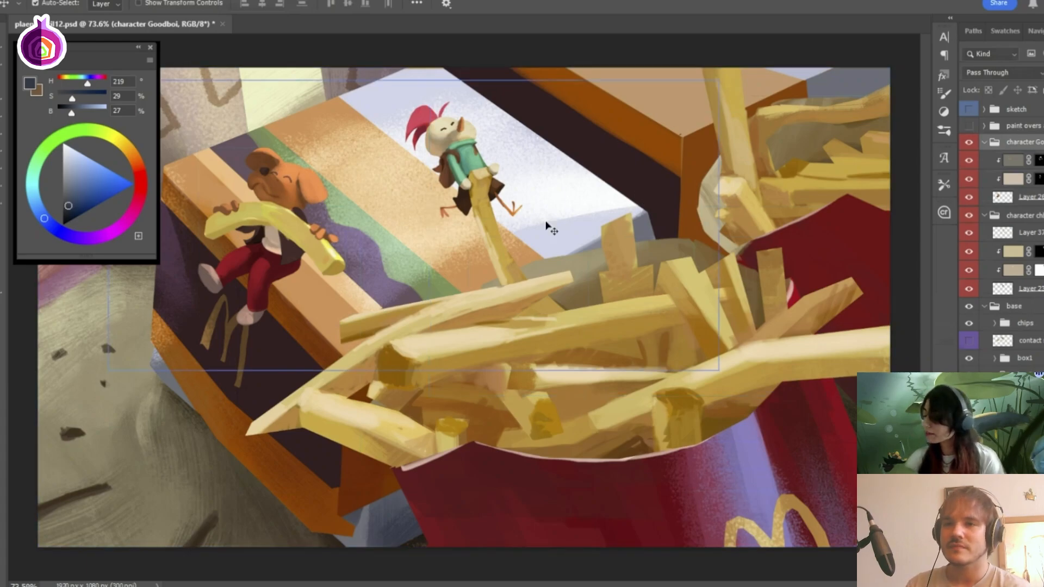
Temporarily hide the two clipped lighting layers in the character Goodboi group to inspect the dog's flat colours on Layer 26.
{"action": "left_click", "coordinate": [969, 160]}
{"action": "left_click", "coordinate": [970, 180]}
{"action": "left_click", "coordinate": [1000, 197]}
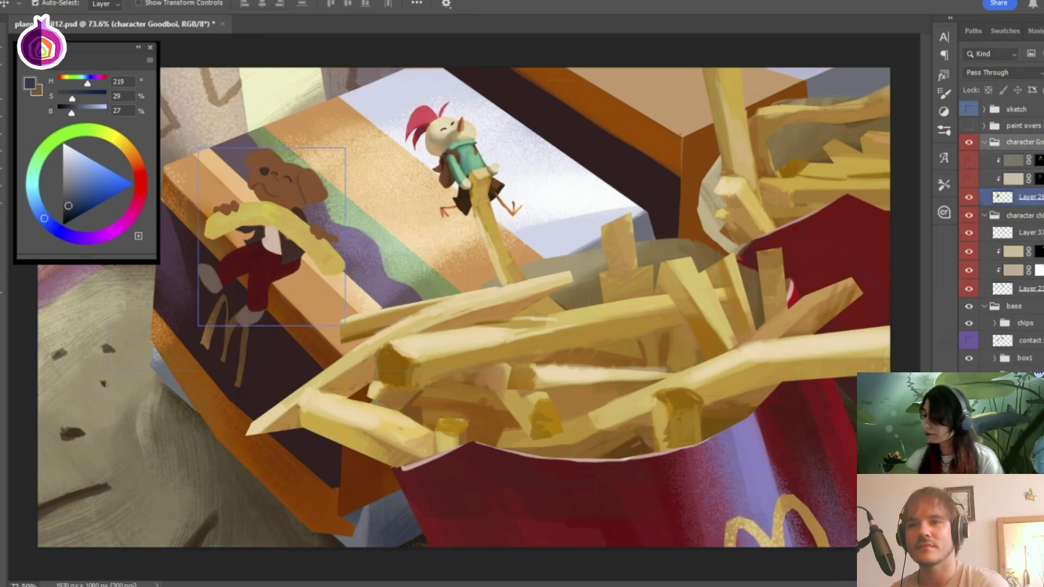
{"action": "left_click", "coordinate": [969, 179]}
{"action": "left_click", "coordinate": [969, 160]}
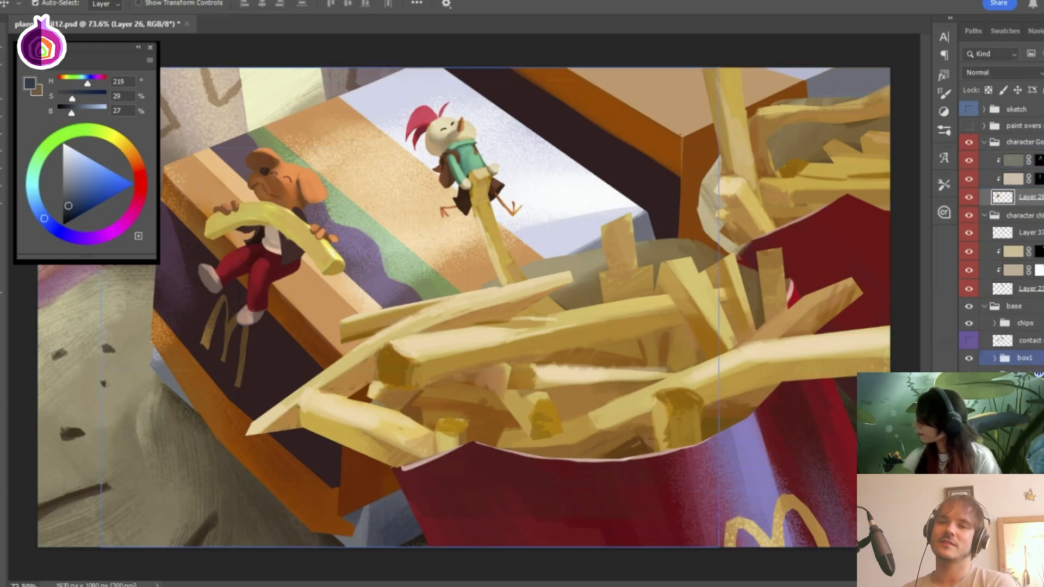
Show the contact shadow layer in the base group and close the floating colour panel.
{"action": "left_click", "coordinate": [997, 340]}
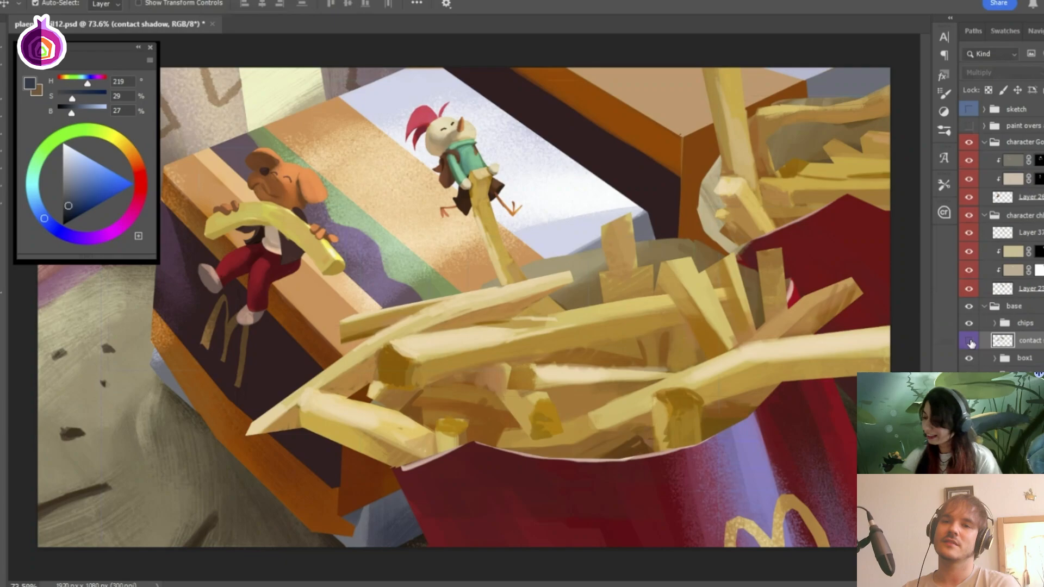
{"action": "left_click", "coordinate": [969, 341]}
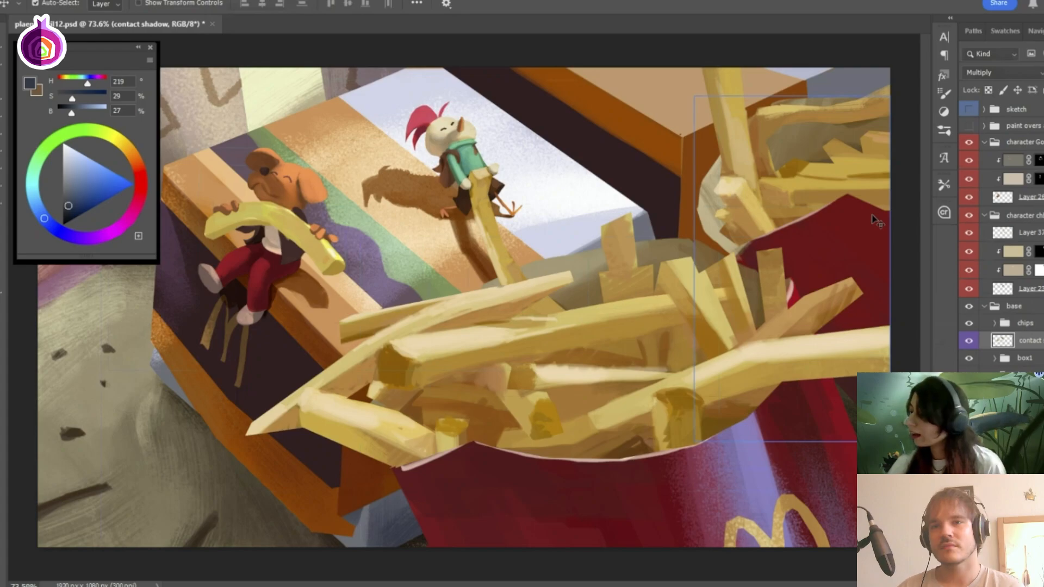
{"action": "left_click", "coordinate": [148, 48]}
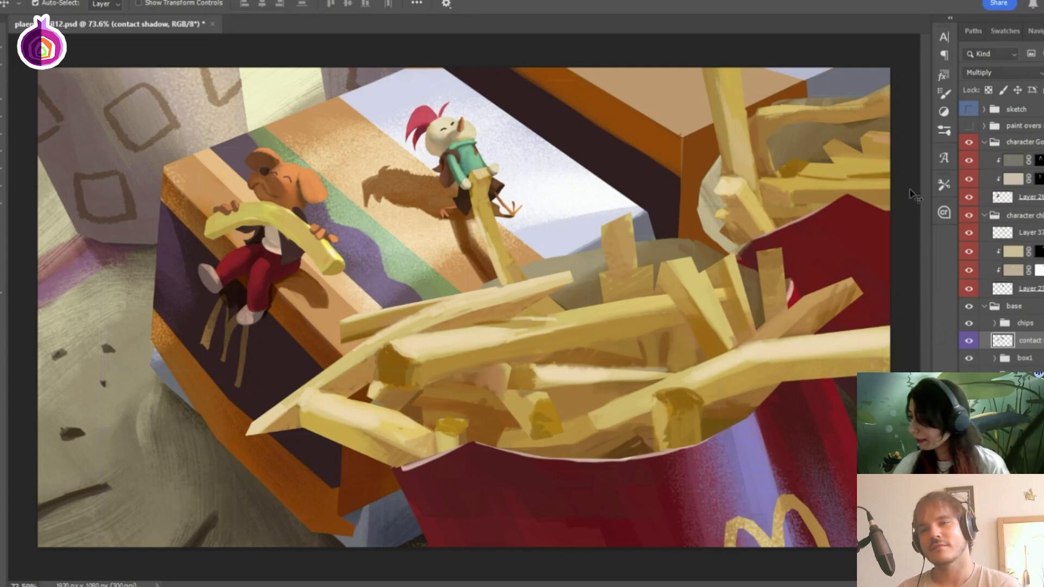
Collapse the character Goodboi group and reveal the paint overs group with only its lowest paintover layer, Layer 45, shown.
{"action": "left_click", "coordinate": [983, 142]}
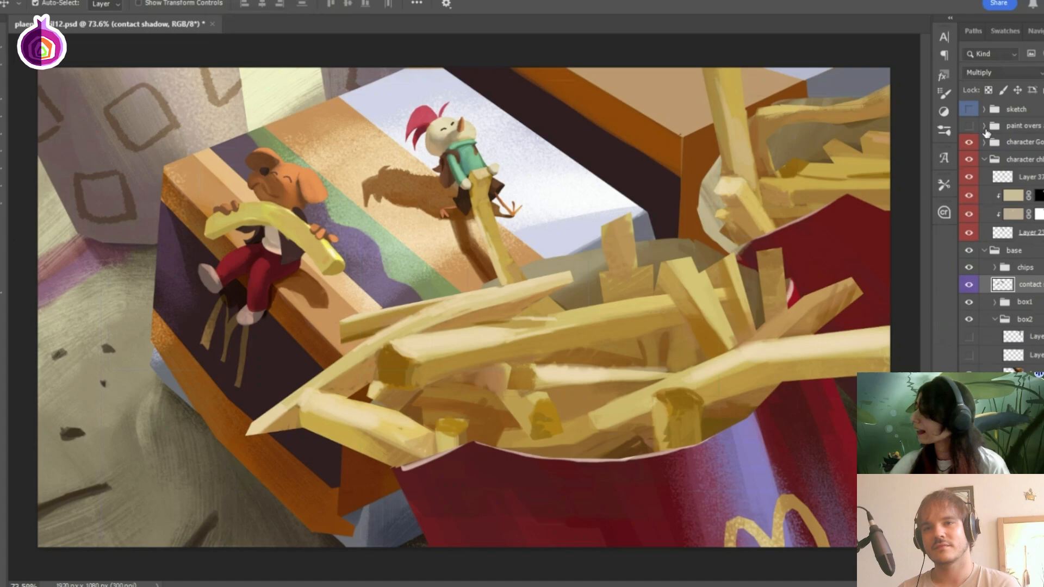
{"action": "left_click", "coordinate": [984, 126]}
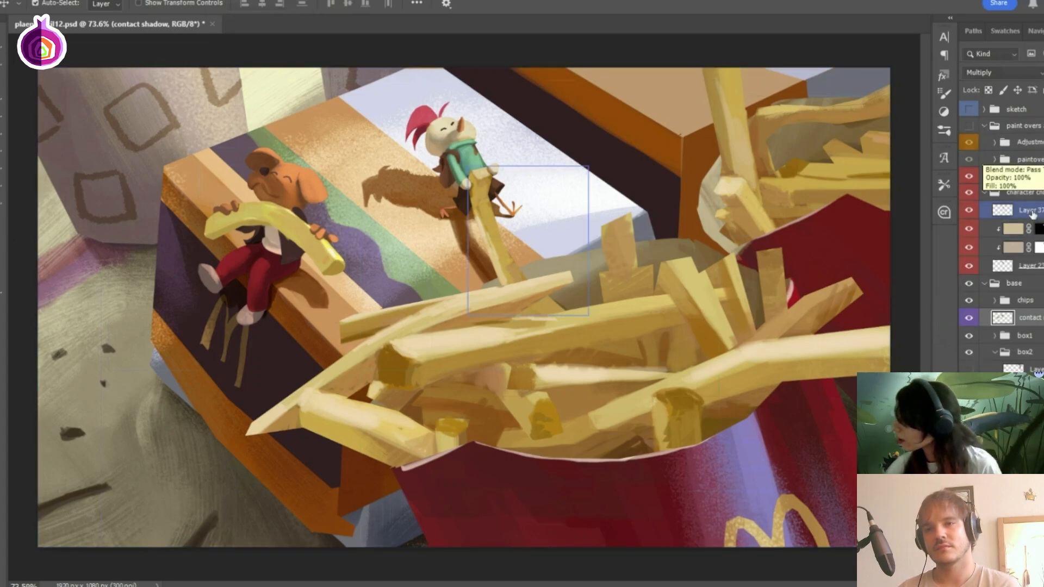
{"action": "left_click", "coordinate": [969, 126]}
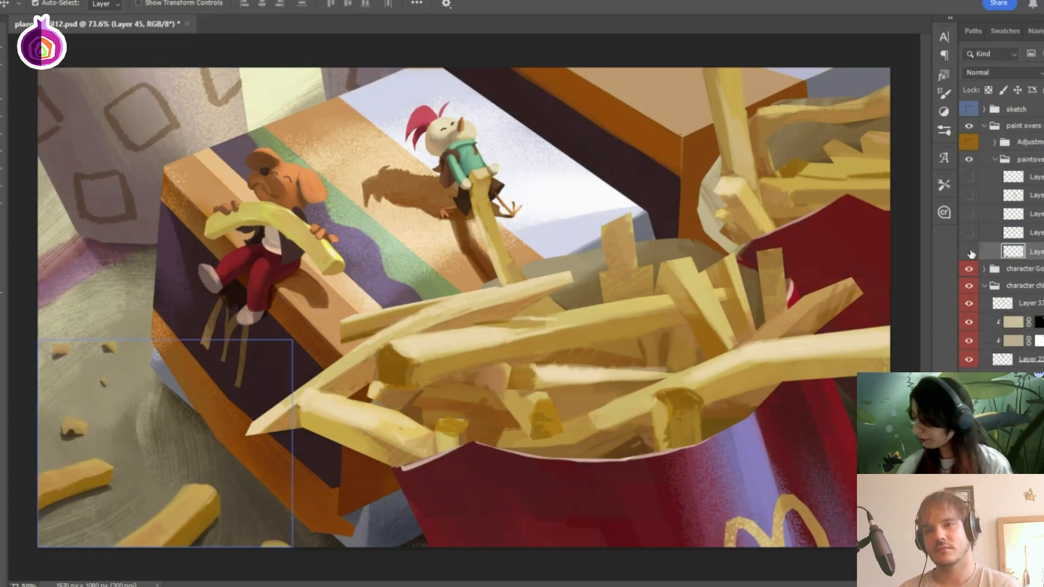
{"action": "left_click", "coordinate": [970, 251]}
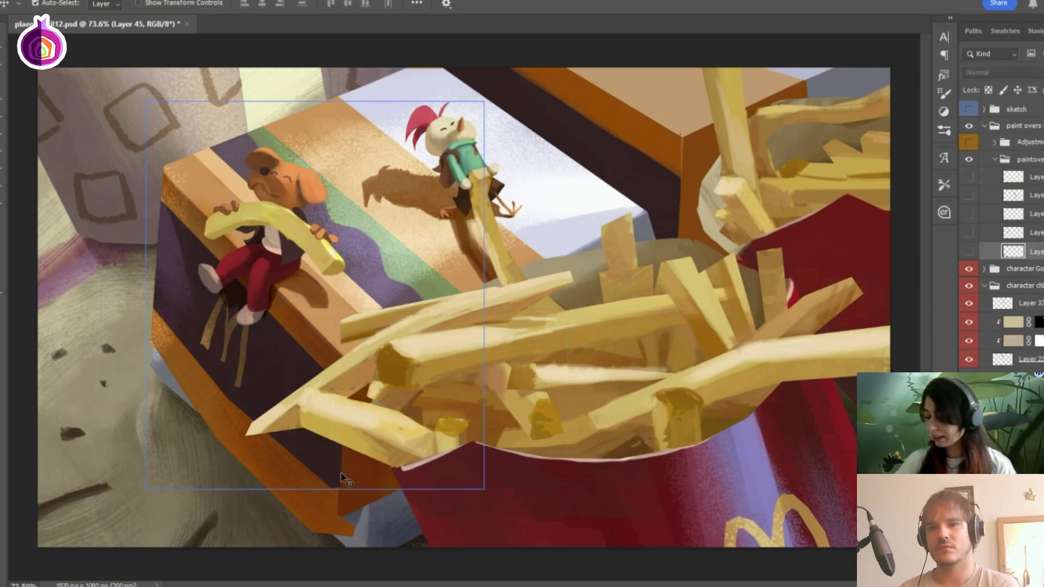
{"action": "left_click", "coordinate": [969, 252]}
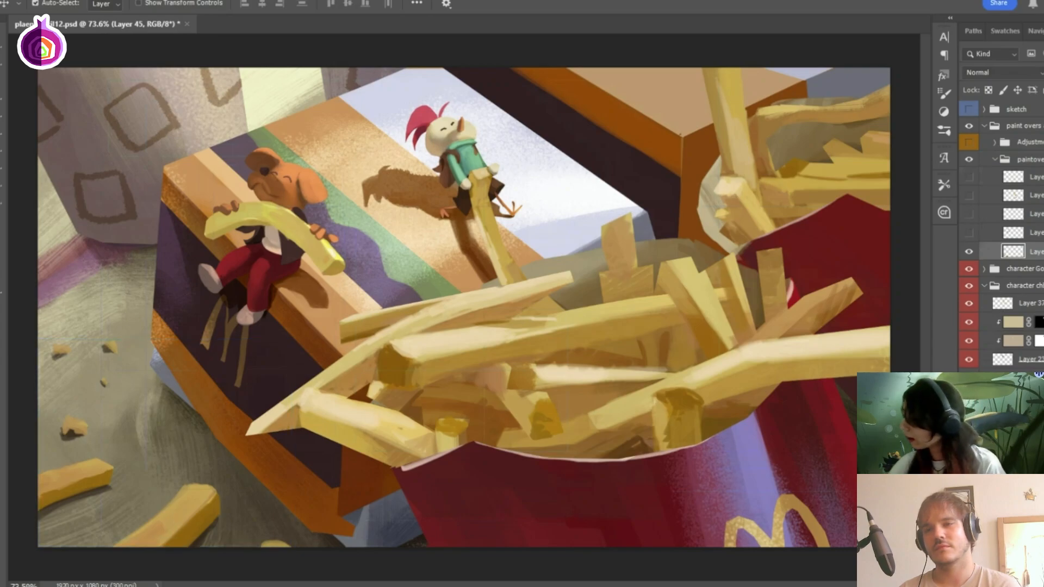
Select the BG layer at the base of the layer stack and return to the paint overs group.
{"action": "scroll", "coordinate": [1006, 245], "scroll_direction": "down", "scroll_amount": 2}
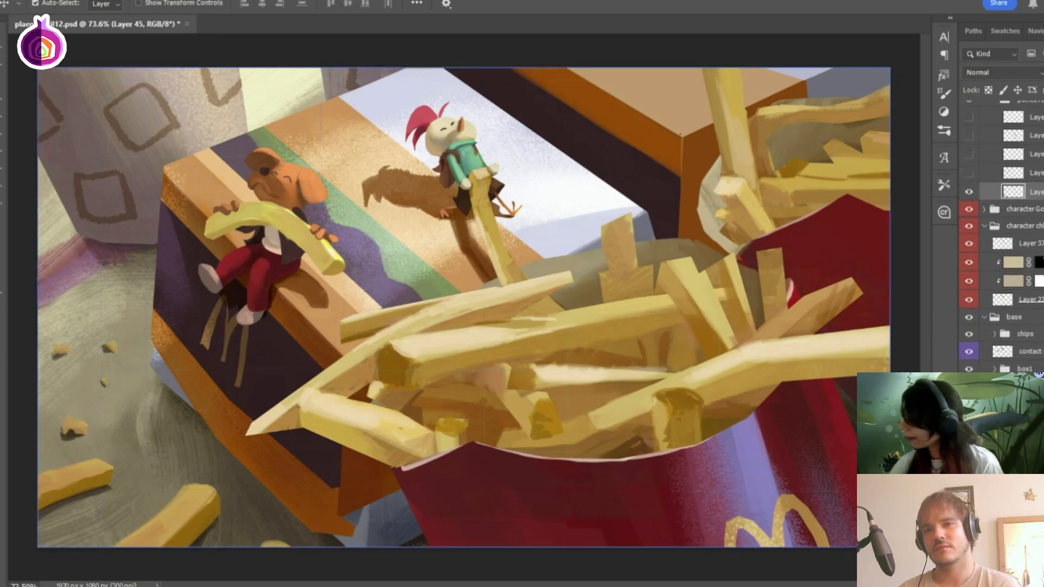
{"action": "key", "text": "alt+comma"}
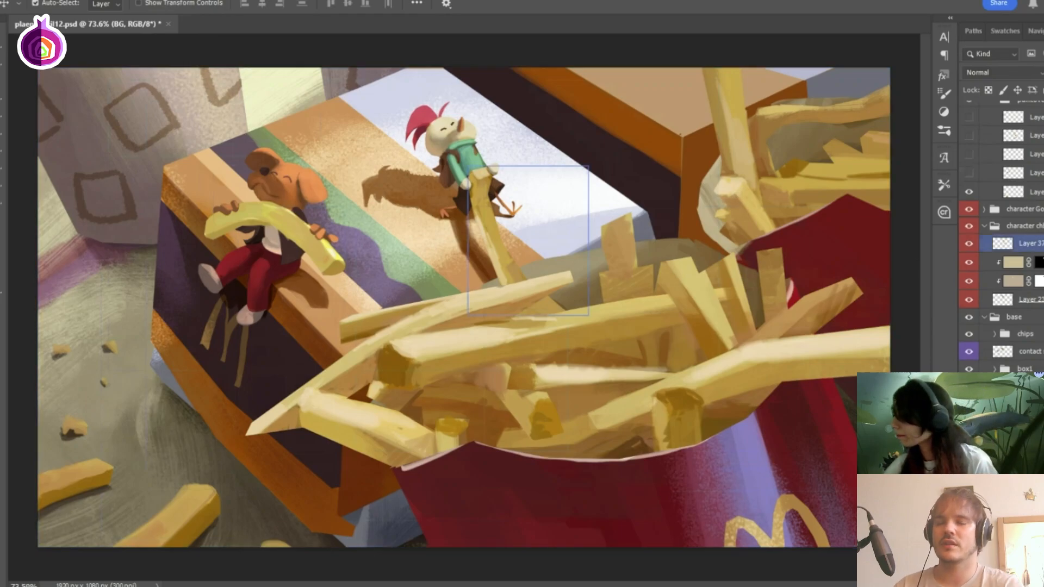
{"action": "scroll", "coordinate": [1001, 229], "scroll_direction": "up", "scroll_amount": 3}
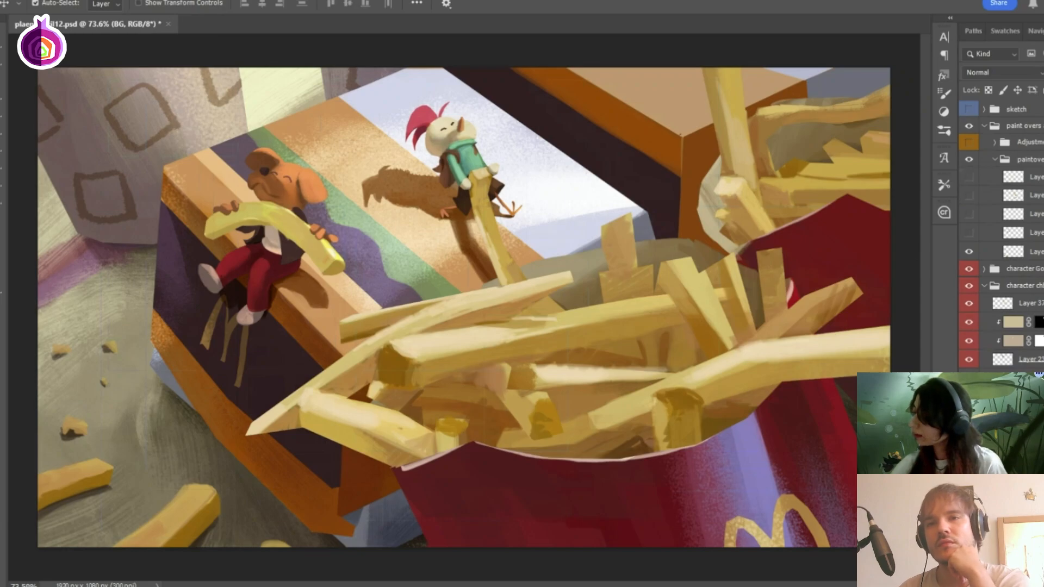
Show Layer 46 and the Overlay layer, Layer 47, in the paintover group and clear the layer selection.
{"action": "left_click", "coordinate": [1013, 233]}
{"action": "left_click", "coordinate": [969, 233]}
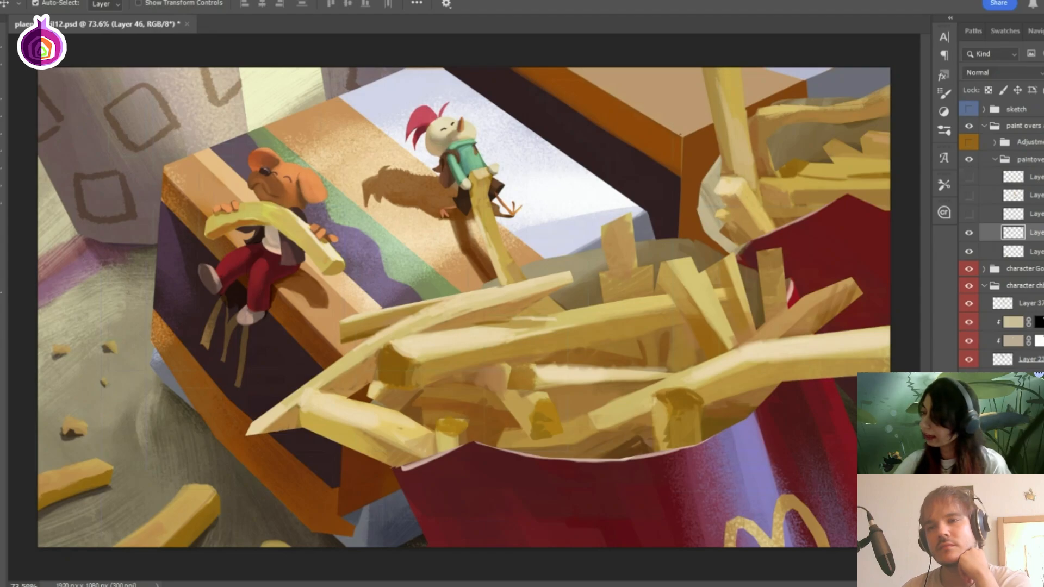
{"action": "left_click", "coordinate": [1013, 214]}
{"action": "left_click", "coordinate": [969, 214]}
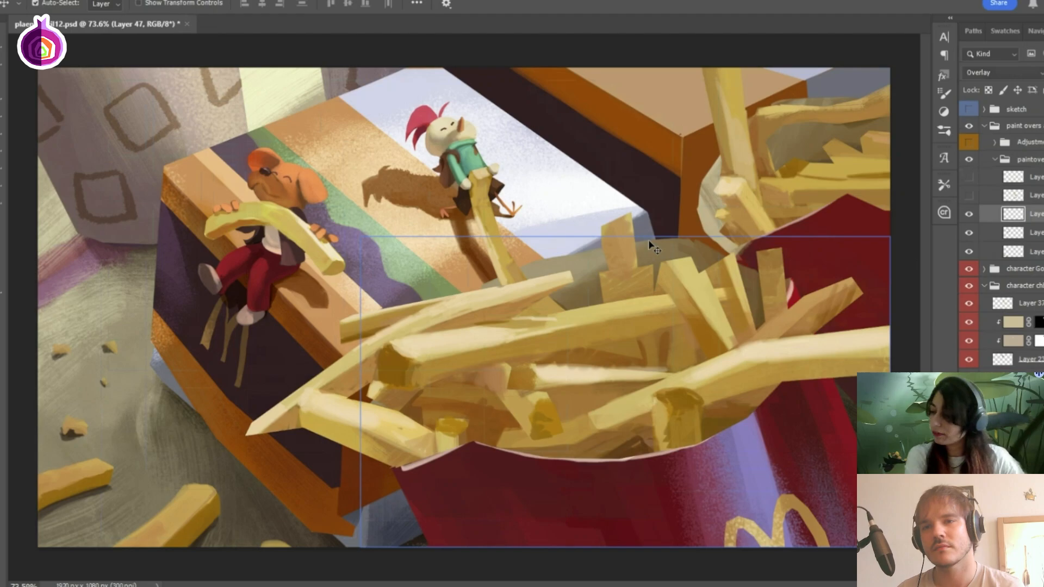
{"action": "left_click", "coordinate": [684, 48]}
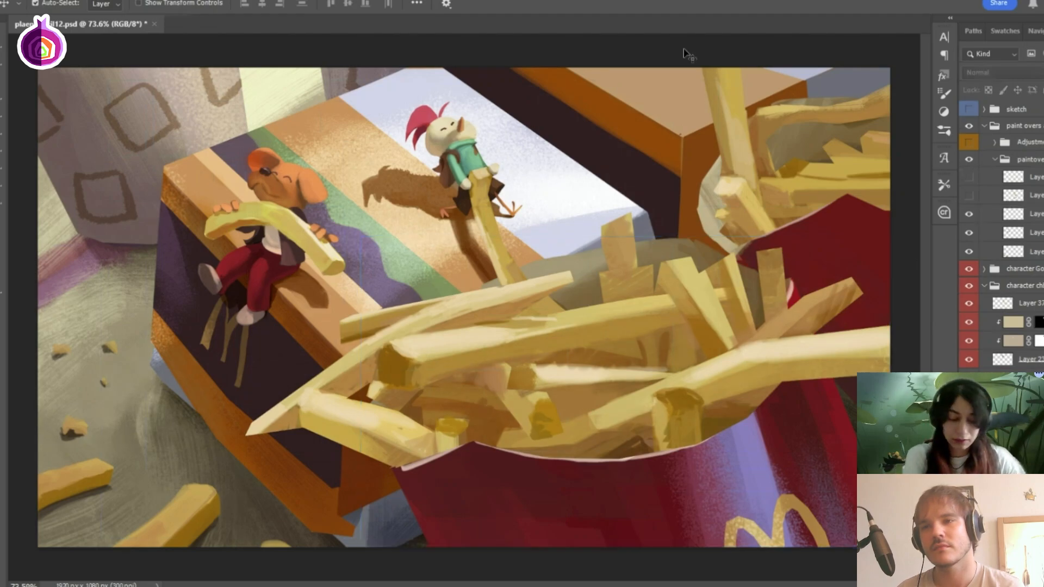
Compare the illustration in full colour and in the Gray Gamma 2.2 proof to examine its values.
{"action": "key", "text": "ctrl+y"}
{"action": "key", "text": "ctrl+y"}
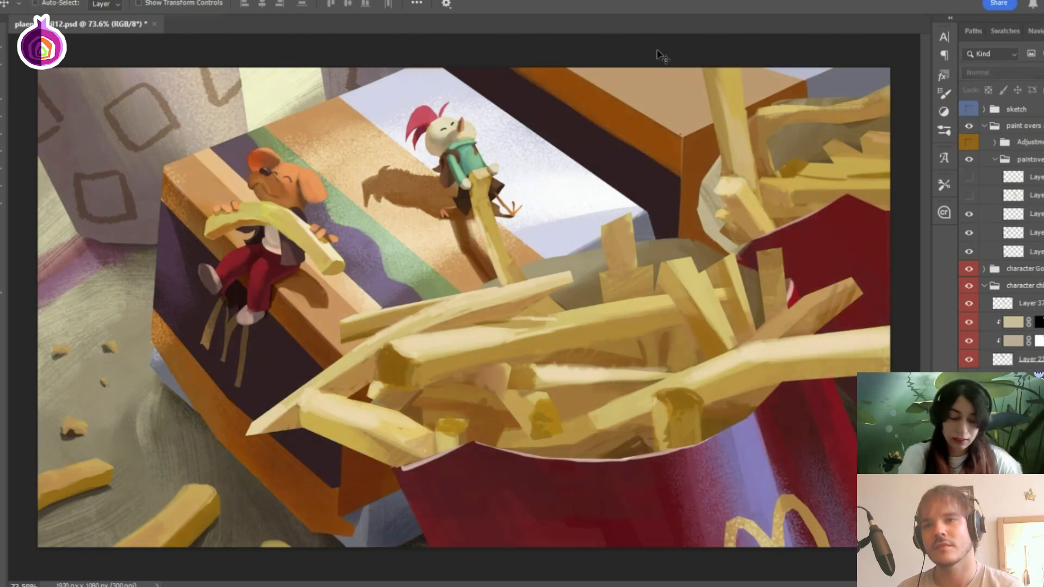
{"action": "key", "text": "ctrl+y"}
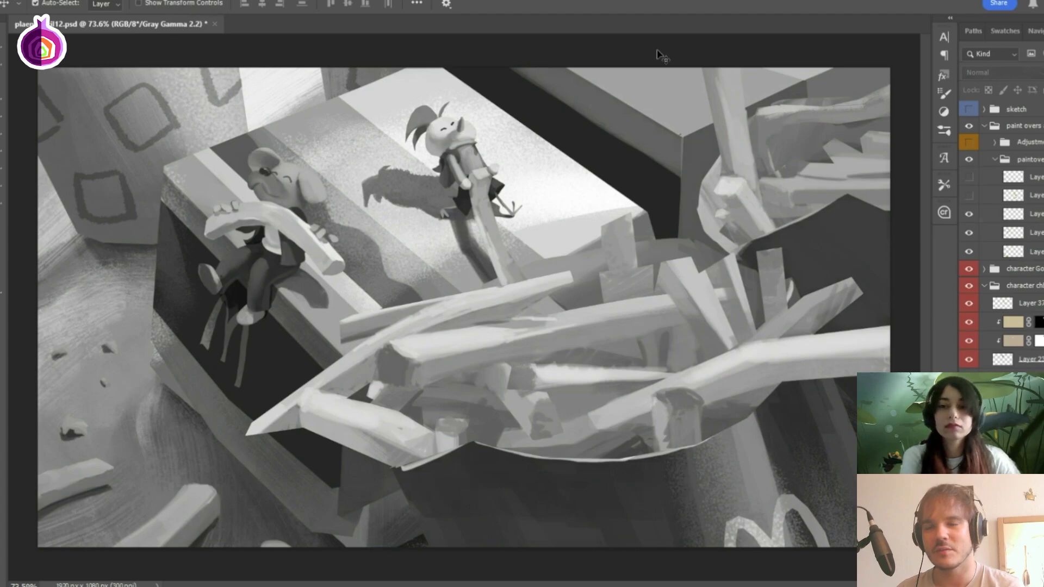
{"action": "key", "text": "ctrl+y"}
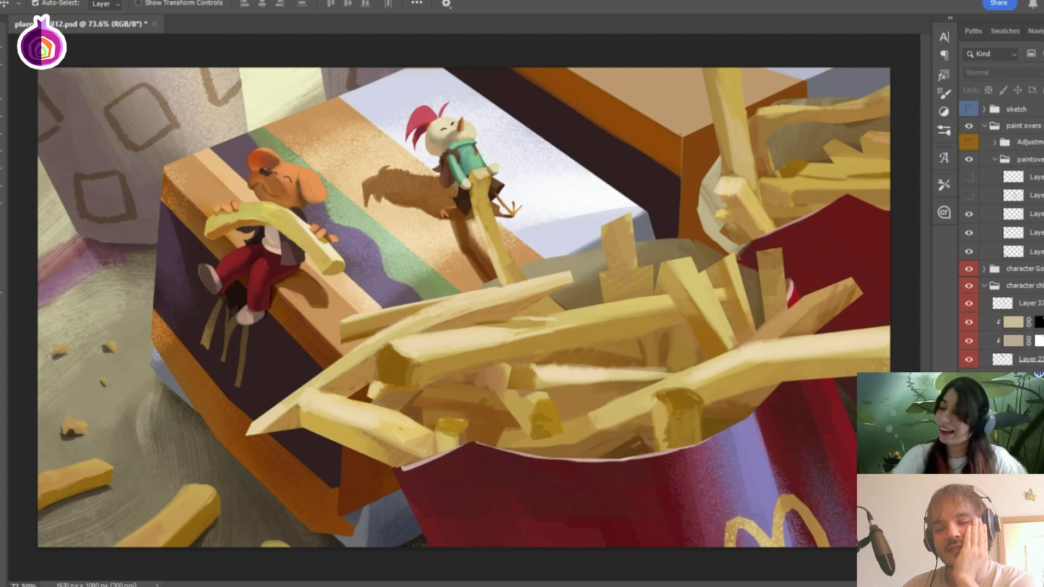
{"action": "key", "text": "ctrl"}
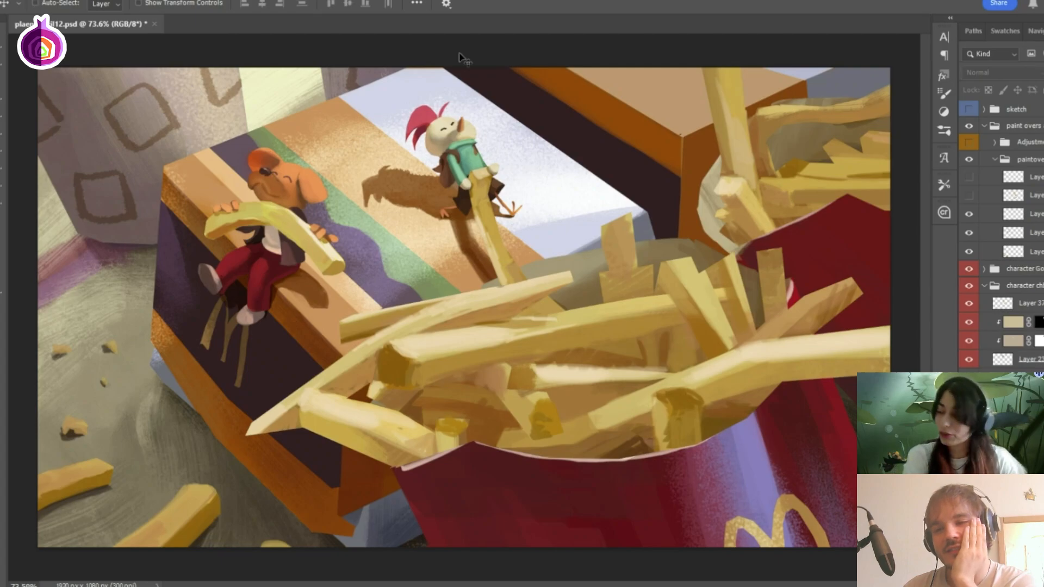
{"action": "key", "text": "ctrl+y"}
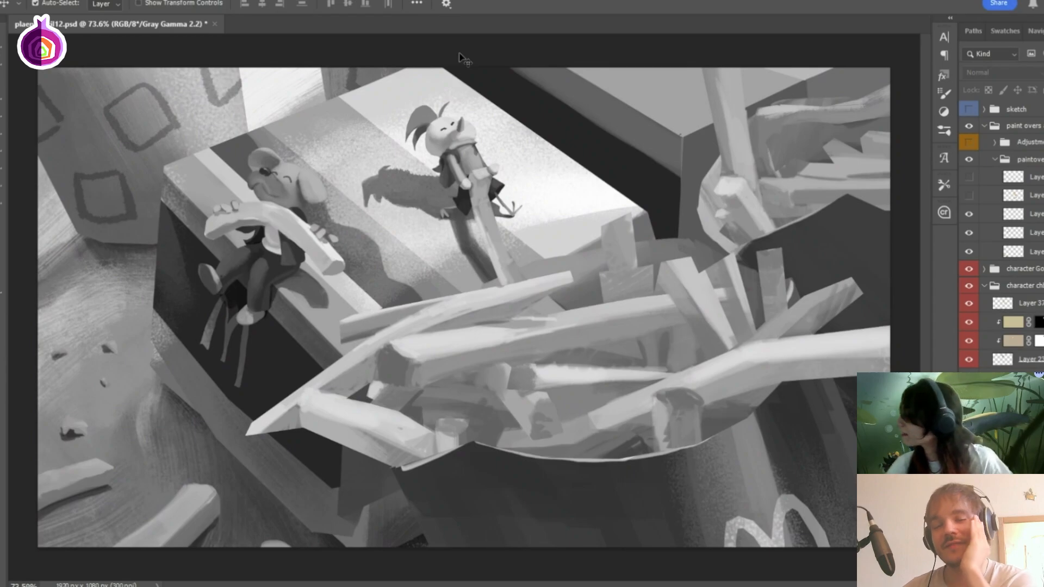
Select Layer 47 and set the Eyedropper to sample from All Layers.
{"action": "left_click", "coordinate": [304, 179]}
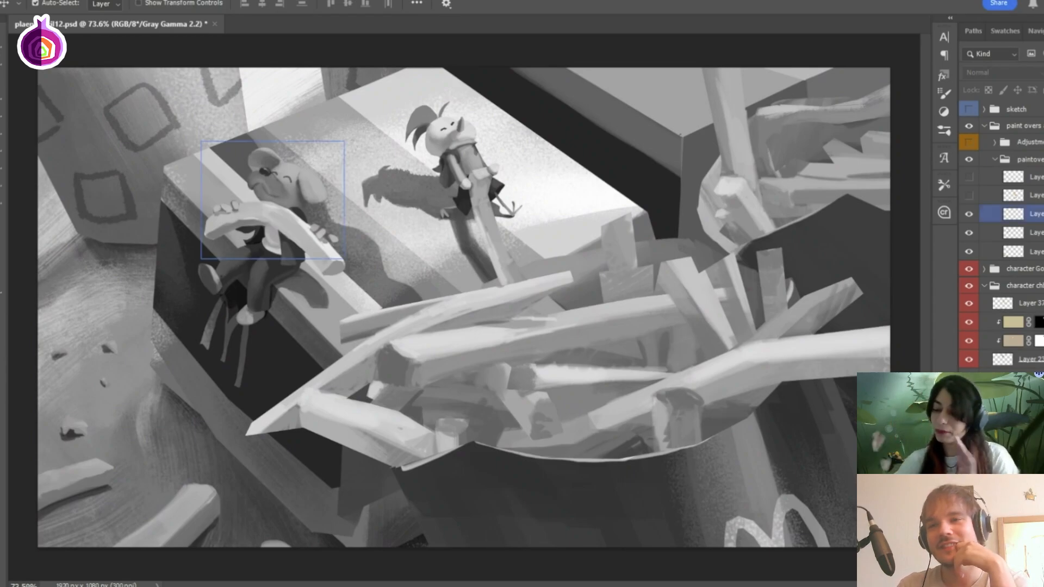
{"action": "left_click", "coordinate": [608, 193]}
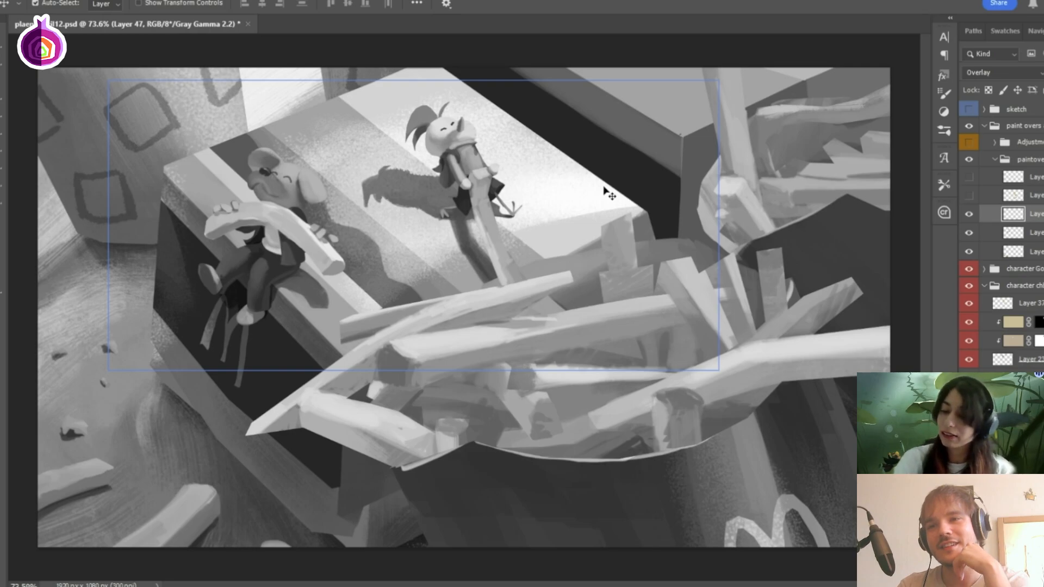
{"action": "key", "text": "i"}
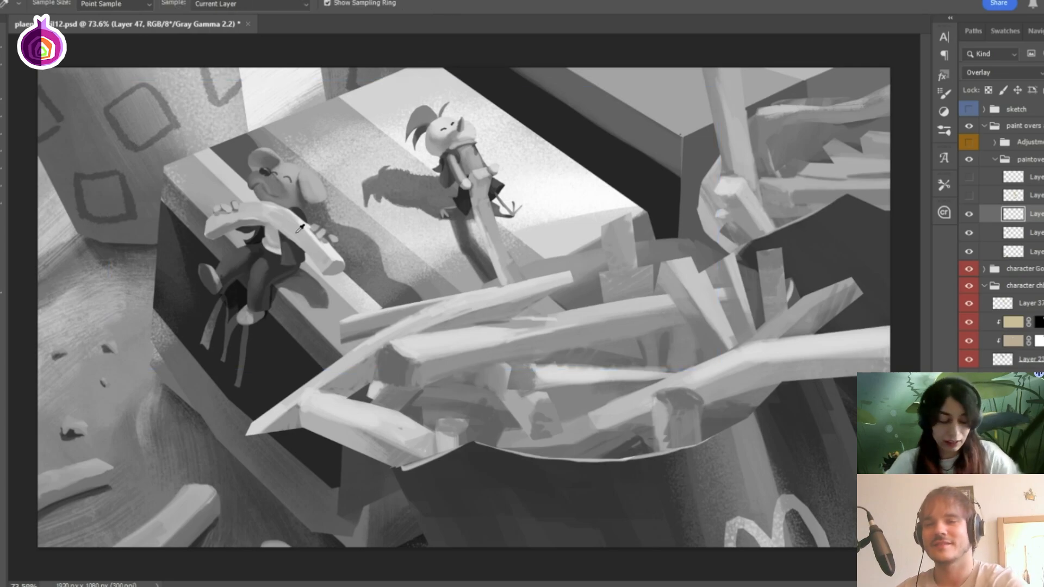
{"action": "key", "text": "b"}
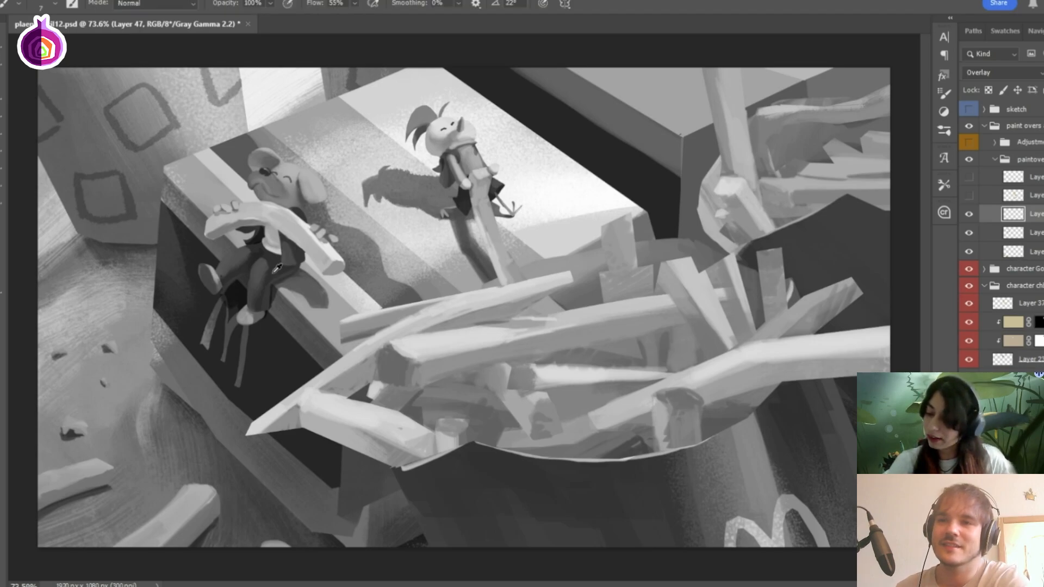
{"action": "left_click", "coordinate": [259, 272], "text": "alt"}
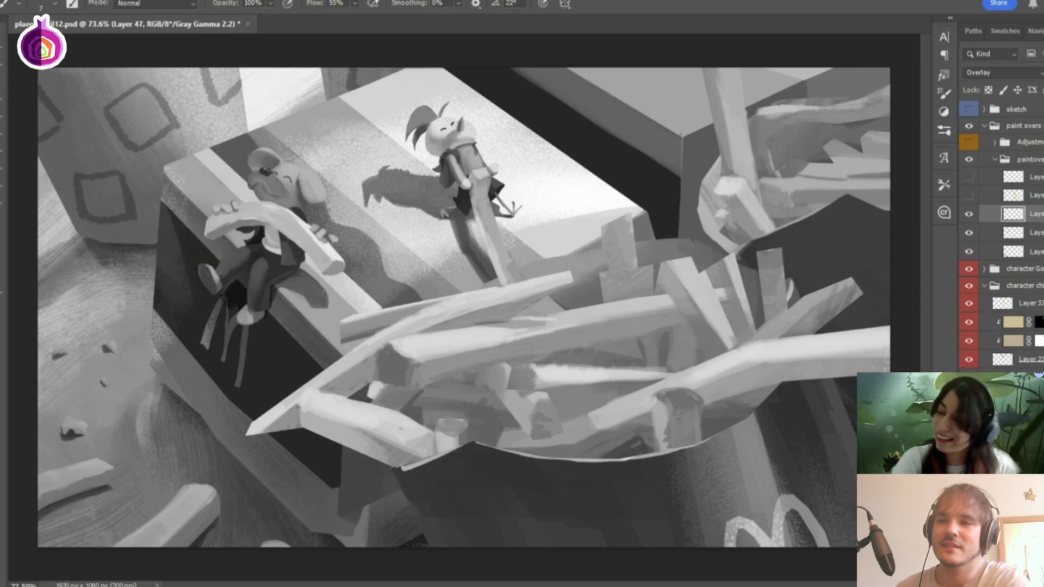
{"action": "key", "text": "i"}
{"action": "left_click", "coordinate": [250, 4]}
{"action": "left_click", "coordinate": [243, 45]}
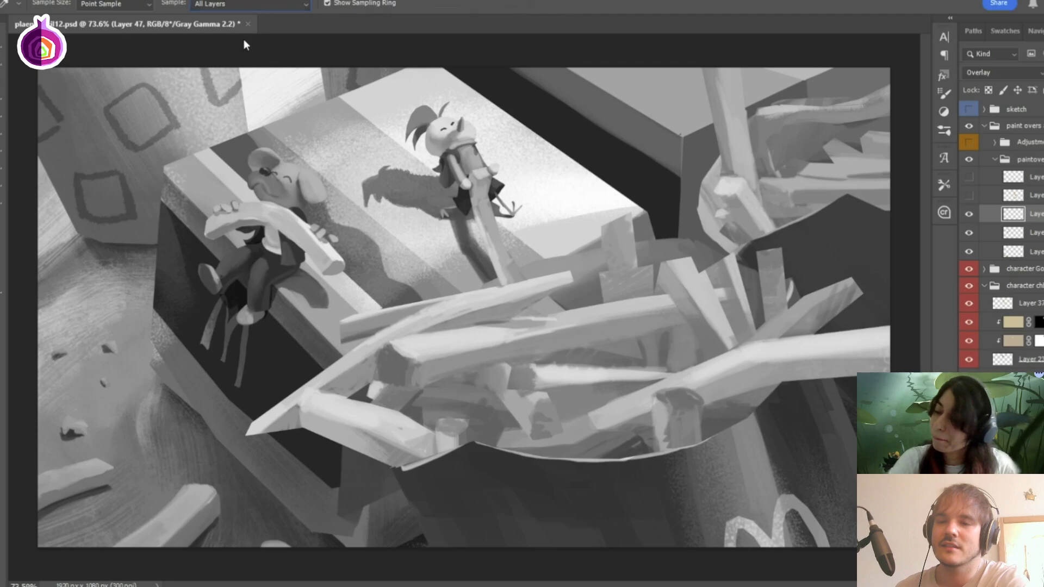
Sample tones across the dog's trousers with the Eyedropper and return the proof view to full colour.
{"action": "left_click", "coordinate": [261, 277]}
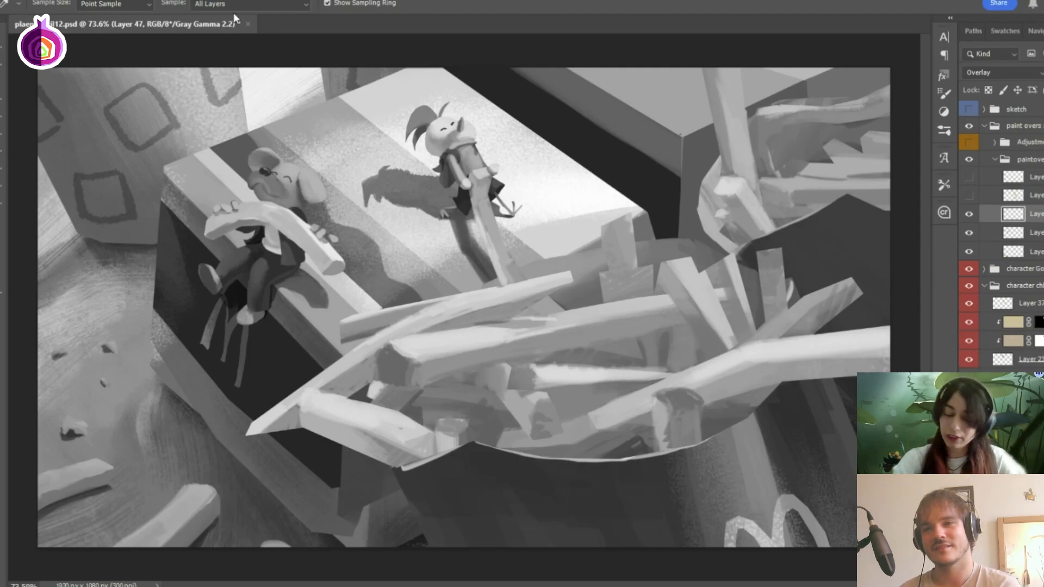
{"action": "left_click", "coordinate": [278, 257]}
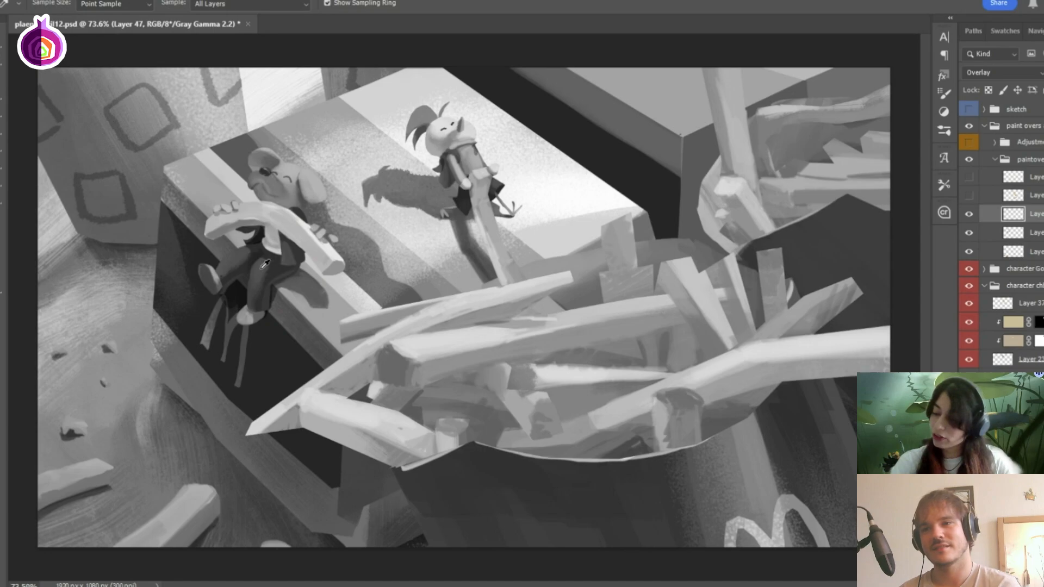
{"action": "left_click", "coordinate": [267, 264]}
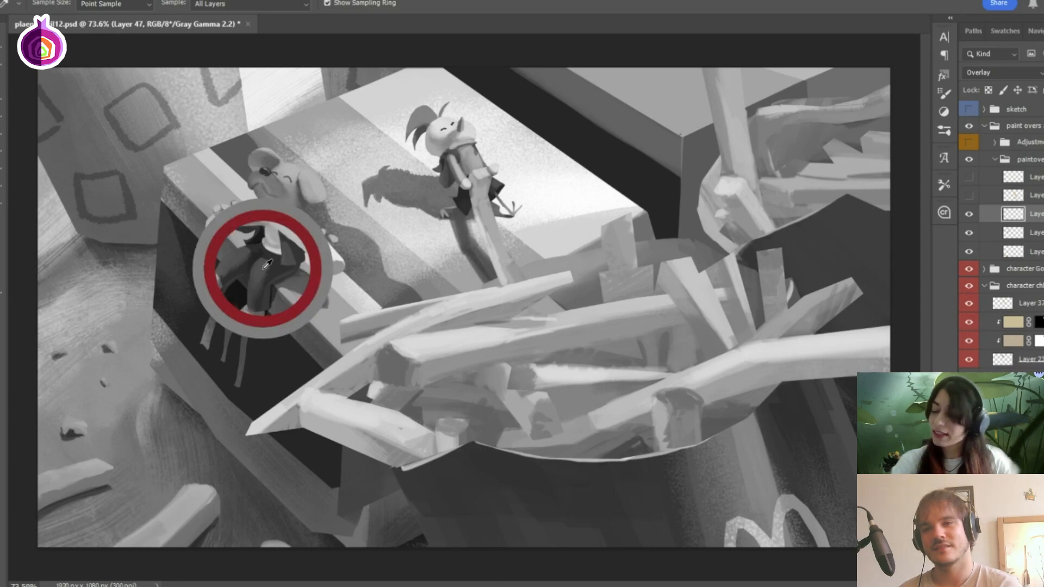
{"action": "left_click", "coordinate": [267, 263]}
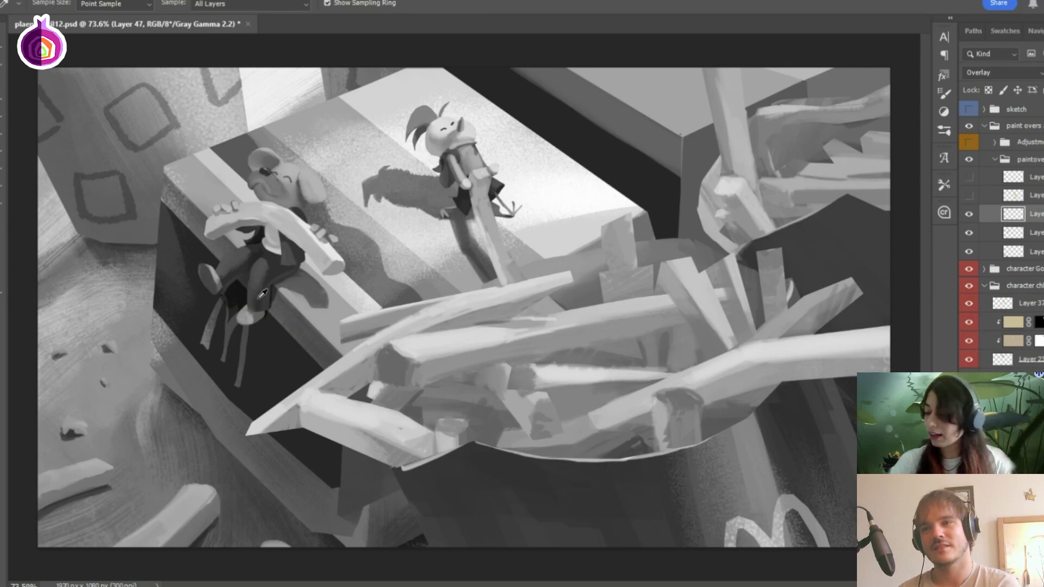
{"action": "left_click", "coordinate": [262, 293]}
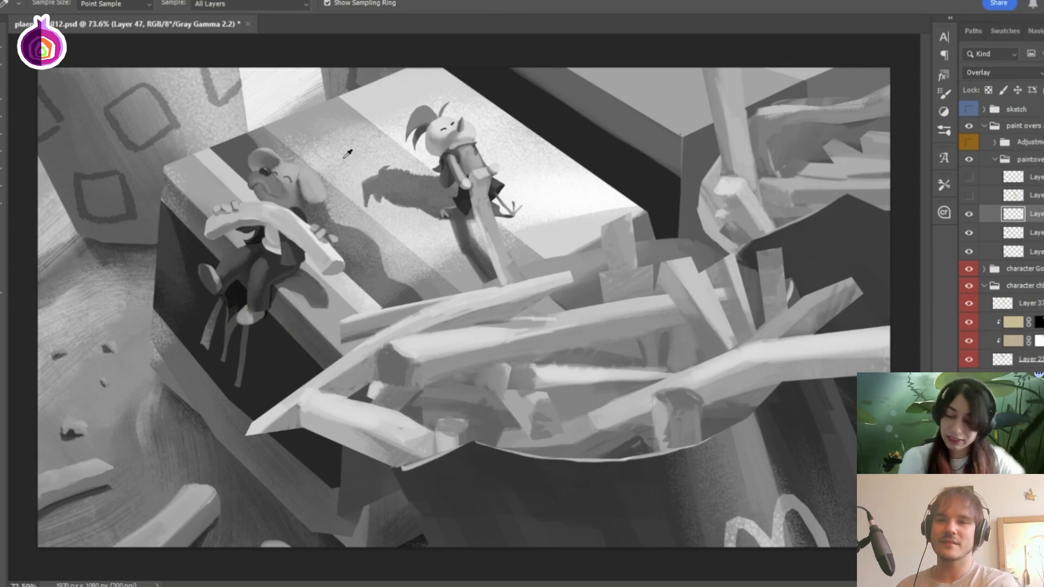
{"action": "key", "text": "ctrl+y"}
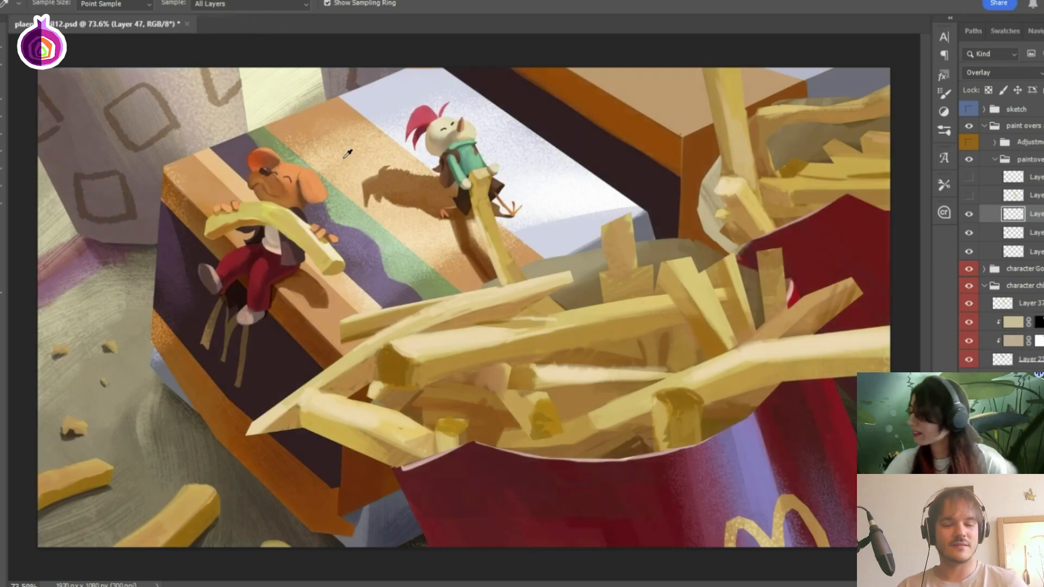
Select Layer 48 in the paintover group and compare the image with and without it, leaving it shown.
{"action": "key", "text": "alt+bracketright"}
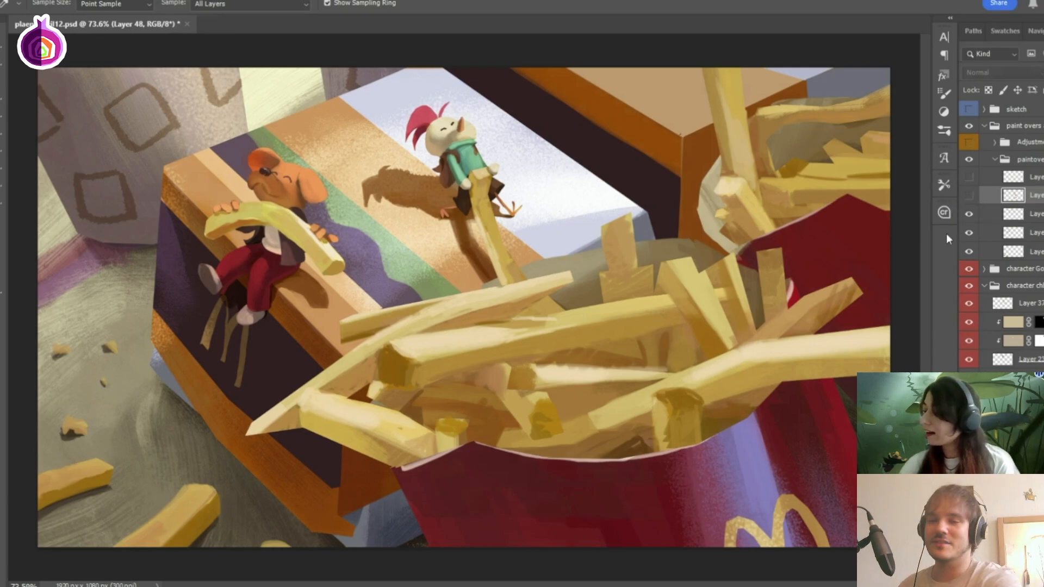
{"action": "left_click", "coordinate": [970, 197]}
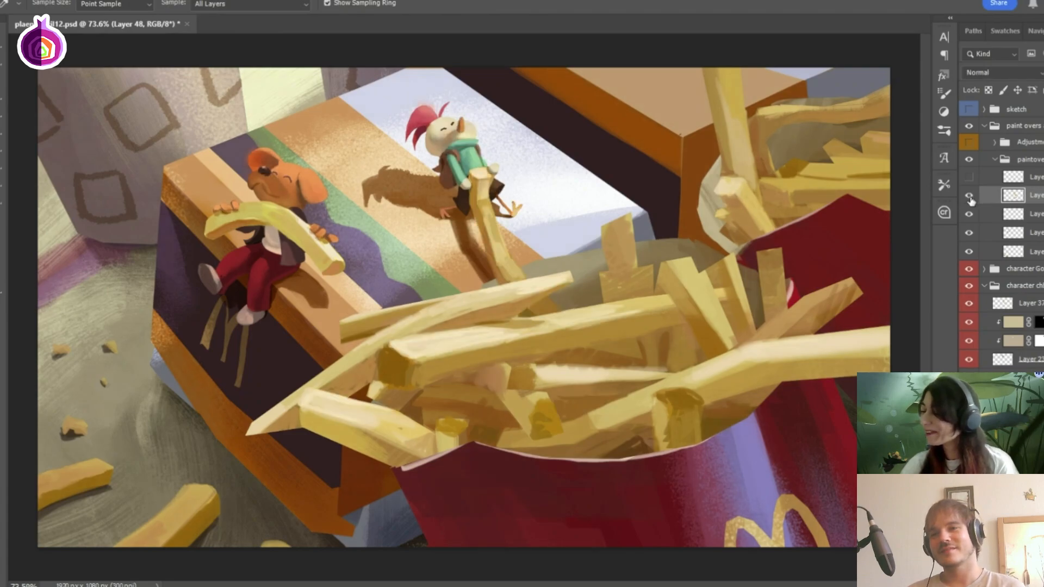
{"action": "left_click", "coordinate": [969, 197]}
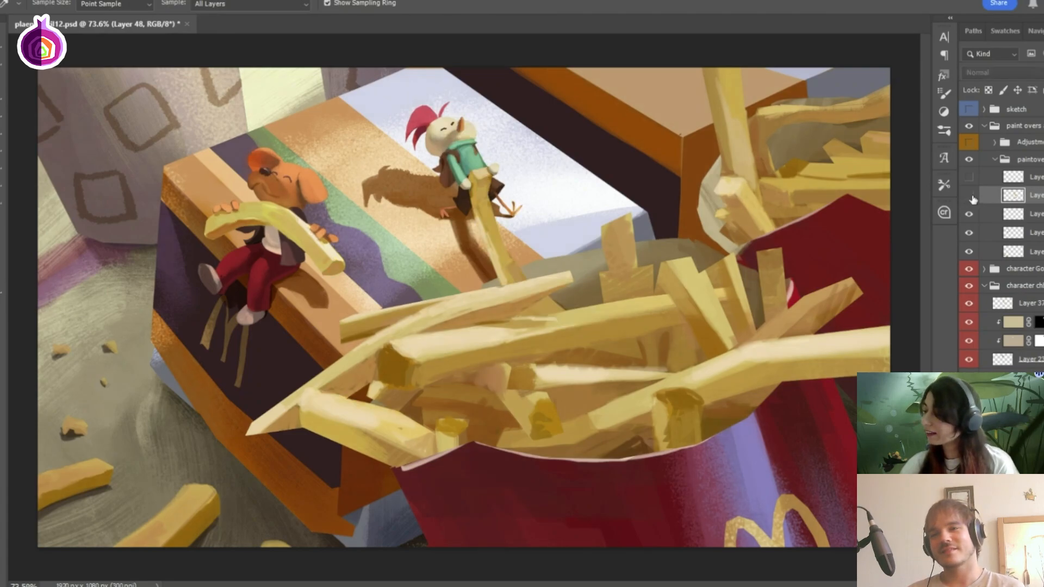
{"action": "left_click", "coordinate": [971, 198]}
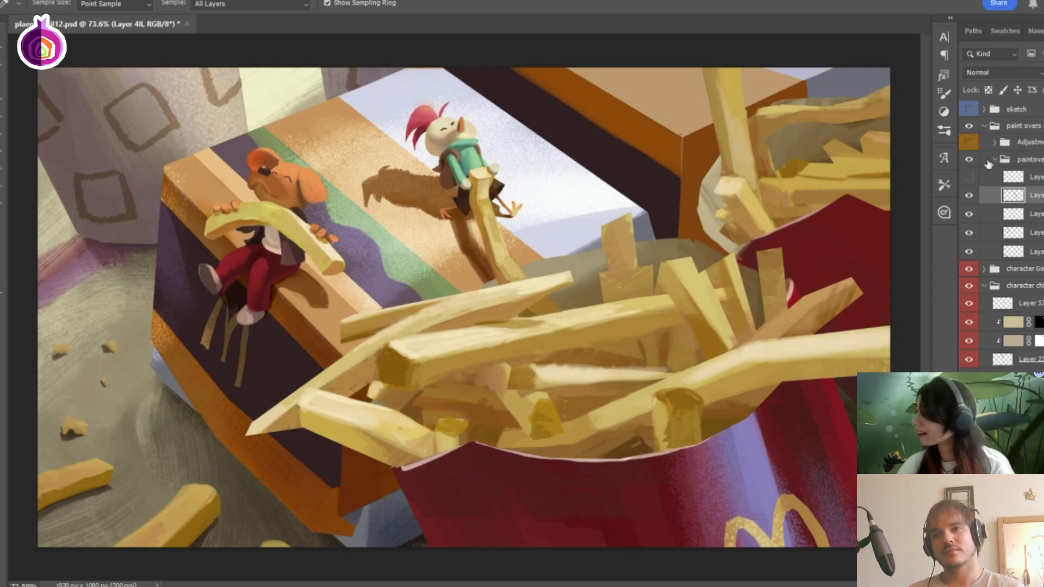
Show Layer 50 at the top of the paintover group and collapse that group.
{"action": "left_click", "coordinate": [1007, 180]}
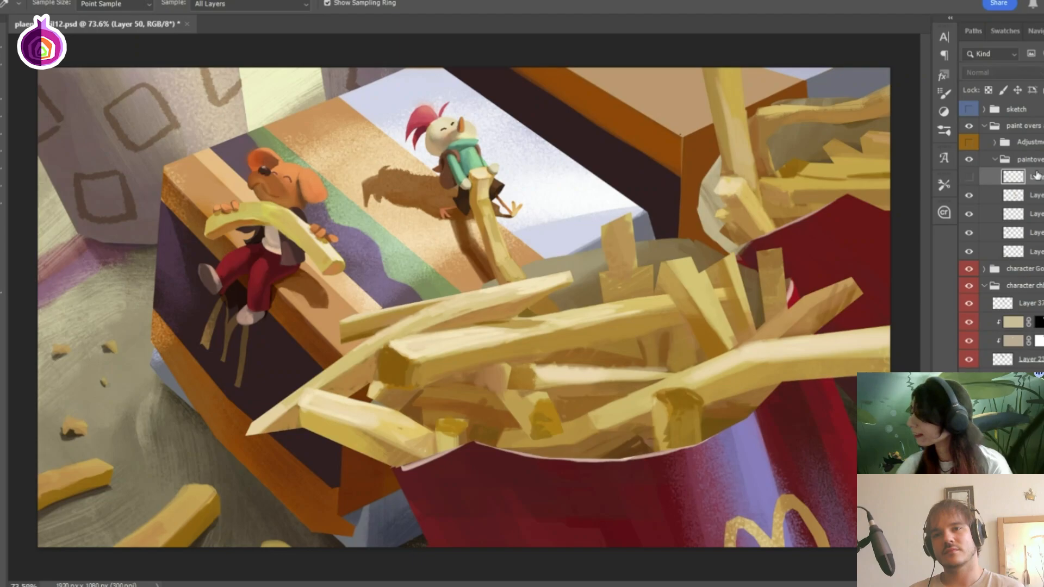
{"action": "left_click", "coordinate": [969, 177]}
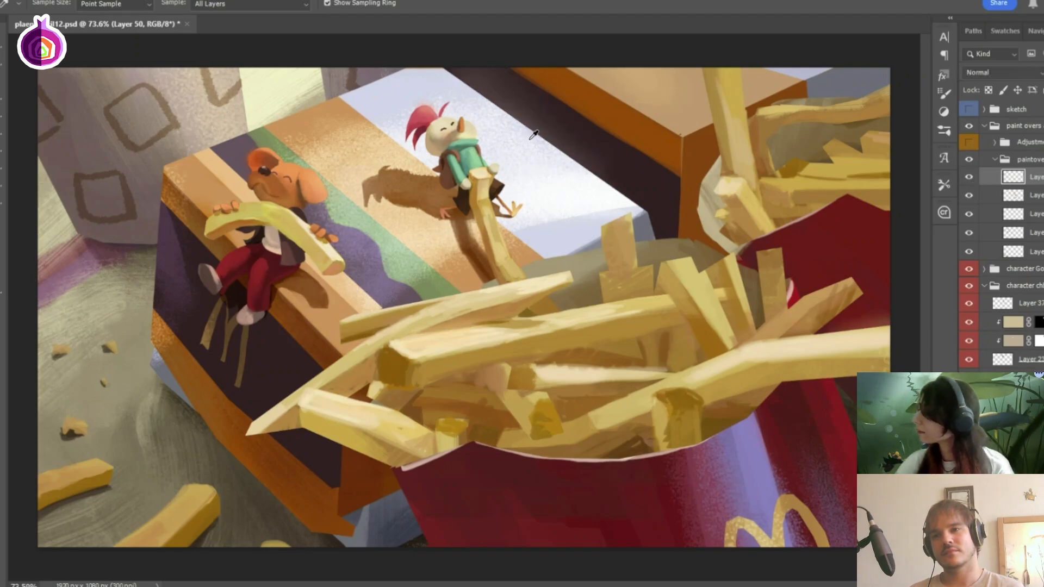
{"action": "left_click", "coordinate": [995, 160]}
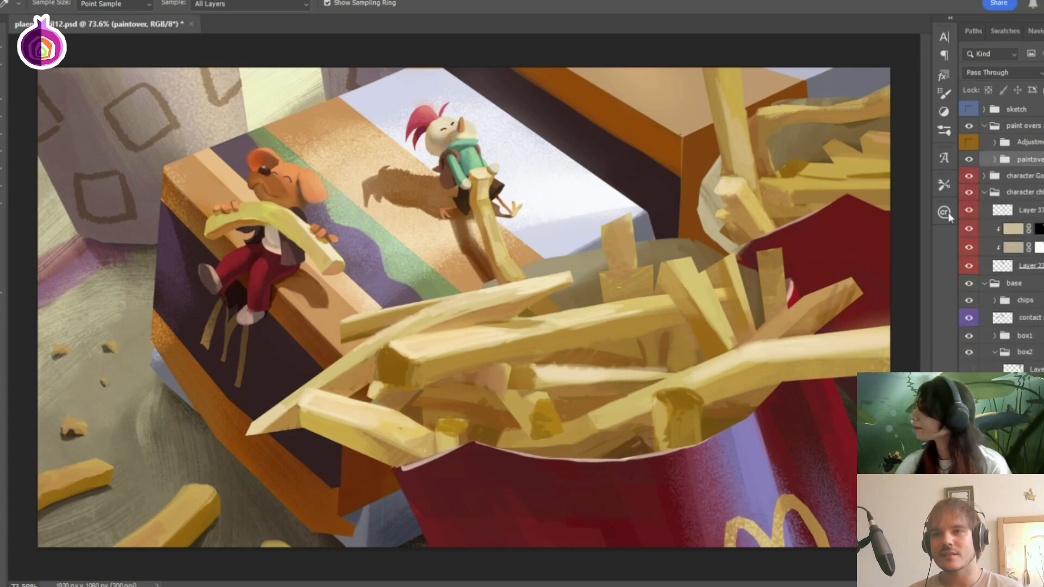
Expand and show the adjustments group, and hide its photo filter, levels and two lowest layers.
{"action": "left_click", "coordinate": [995, 143]}
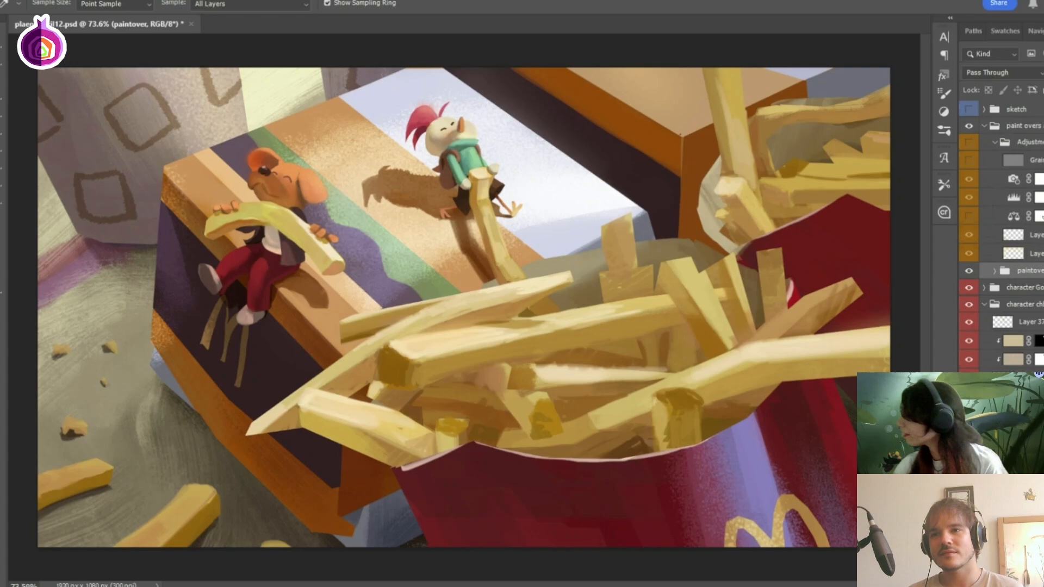
{"action": "left_click", "coordinate": [969, 143]}
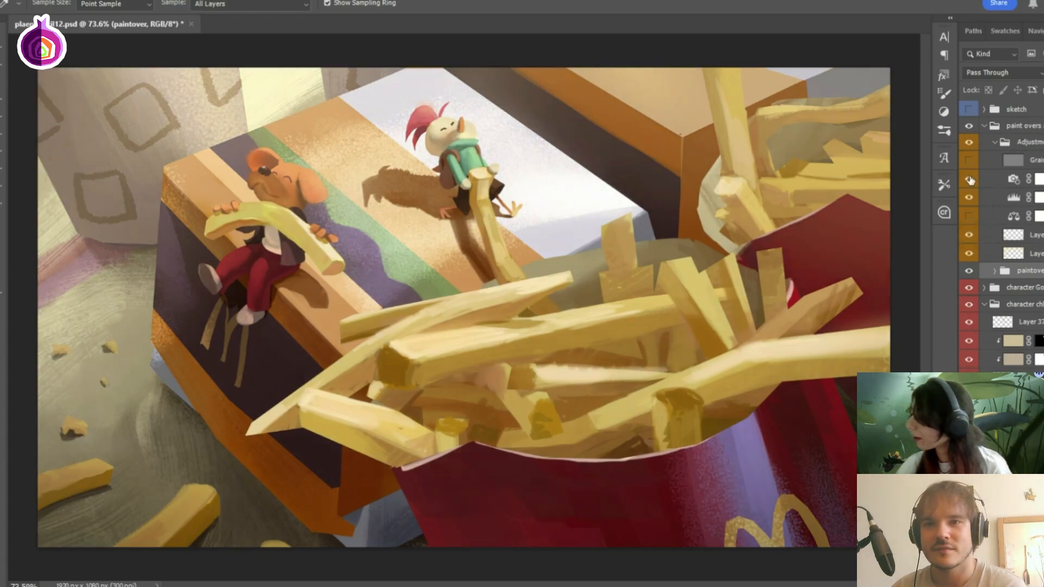
{"action": "left_click", "coordinate": [969, 179]}
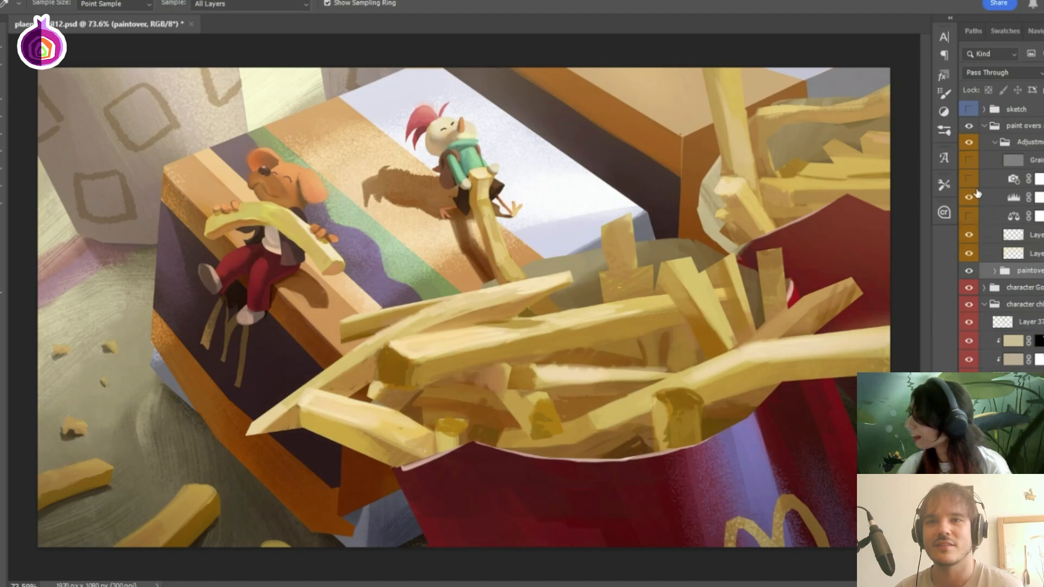
{"action": "left_click", "coordinate": [970, 197]}
{"action": "left_click", "coordinate": [970, 235]}
{"action": "left_click", "coordinate": [970, 253]}
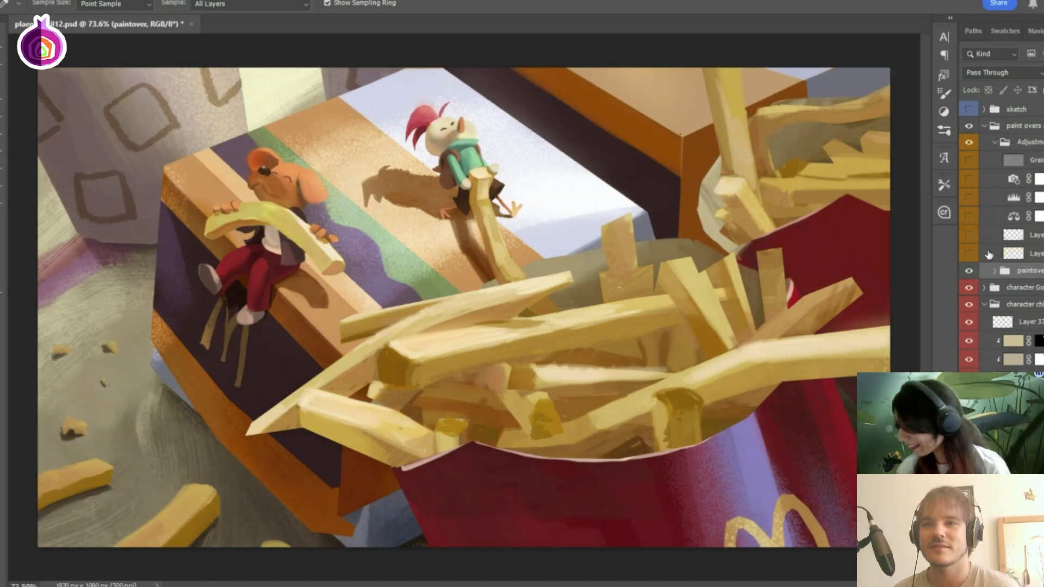
Select Layer 53 in the adjustments group, preview it alone, and show it together with the layer beneath it.
{"action": "left_click", "coordinate": [1021, 237]}
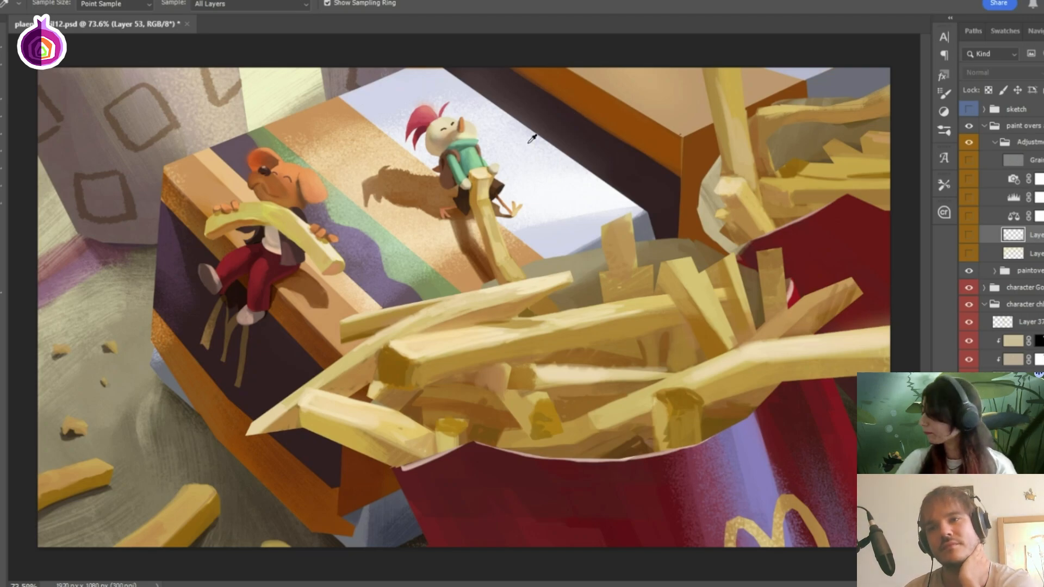
{"action": "left_click", "coordinate": [970, 235]}
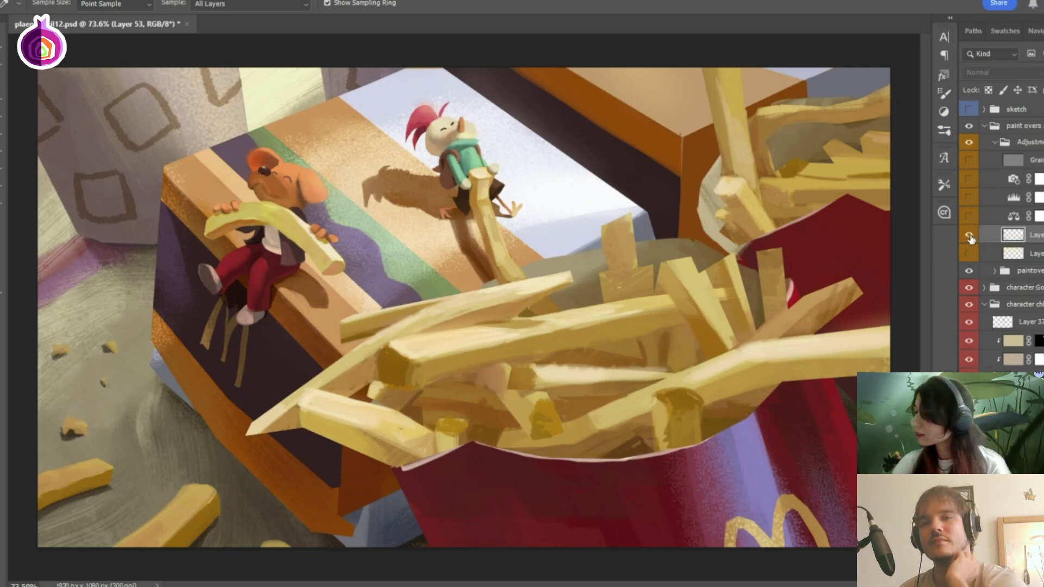
{"action": "left_click", "coordinate": [970, 235]}
{"action": "left_click", "coordinate": [970, 254]}
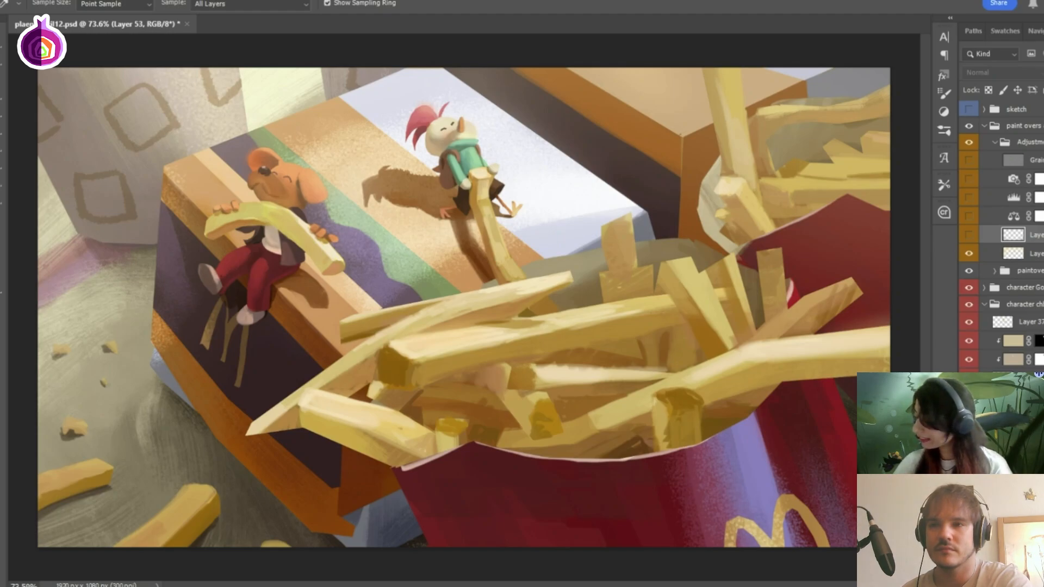
{"action": "left_click", "coordinate": [969, 236]}
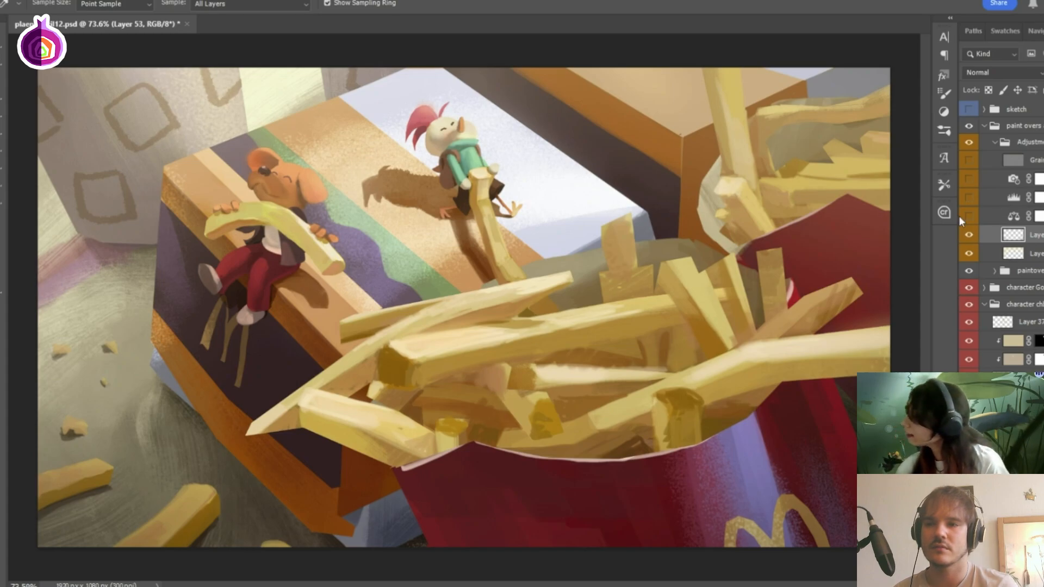
Compare the image with and without the levels adjustment, then show it together with the photo filter above it.
{"action": "left_click", "coordinate": [998, 198]}
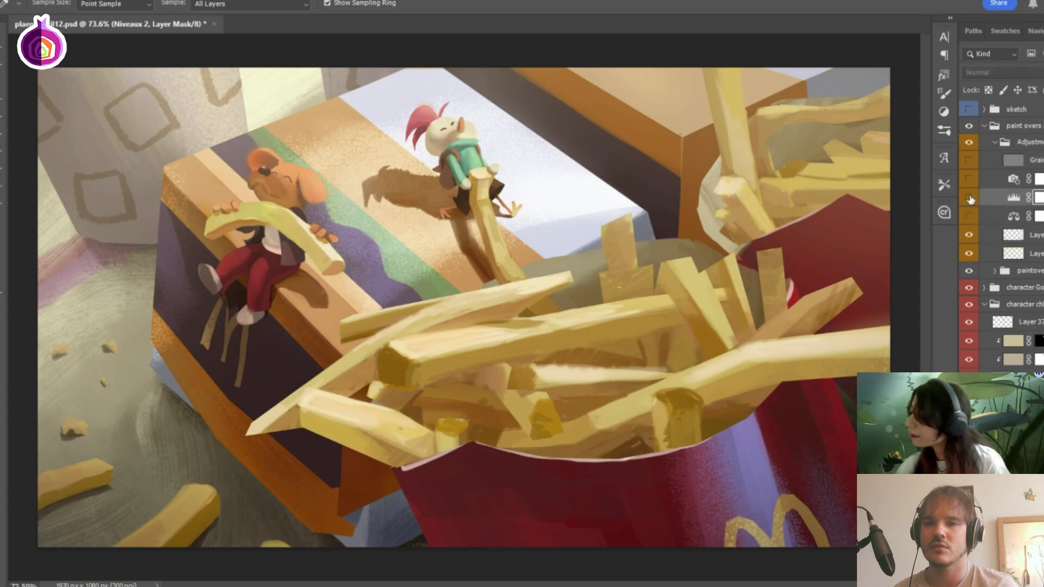
{"action": "left_click", "coordinate": [970, 199]}
{"action": "left_click", "coordinate": [970, 199]}
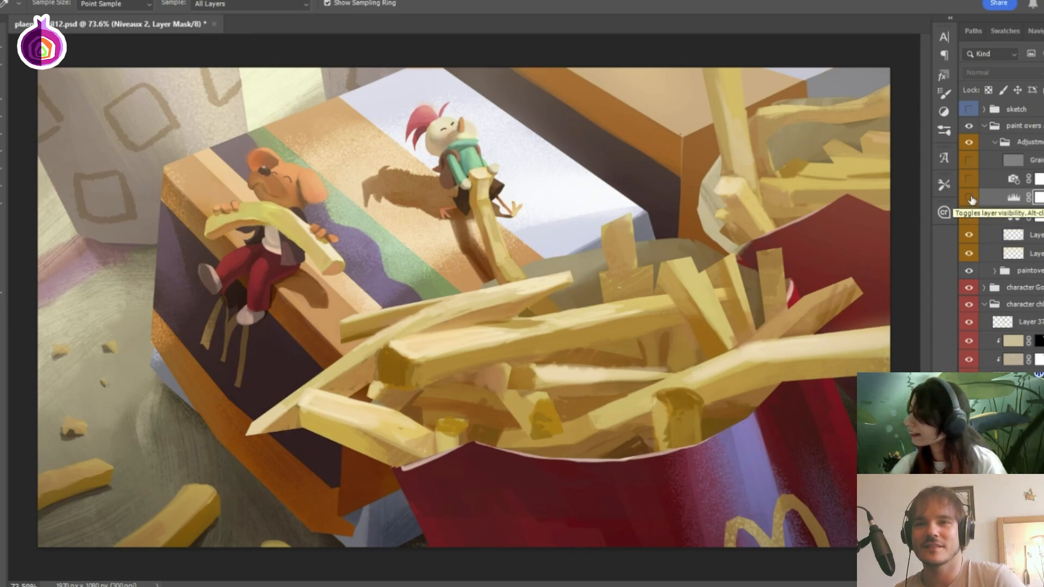
{"action": "left_click", "coordinate": [971, 199]}
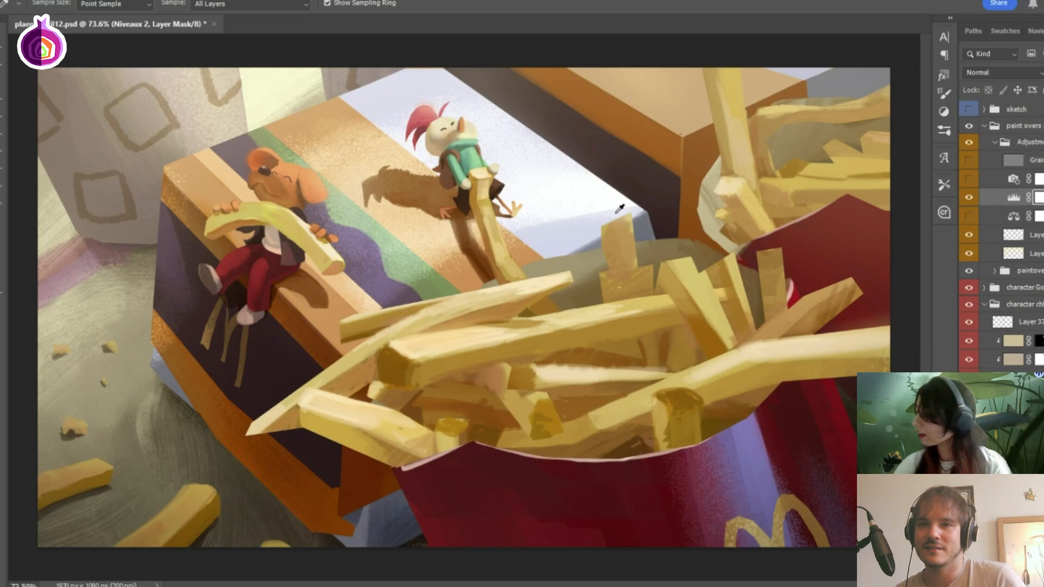
{"action": "left_click", "coordinate": [1014, 179]}
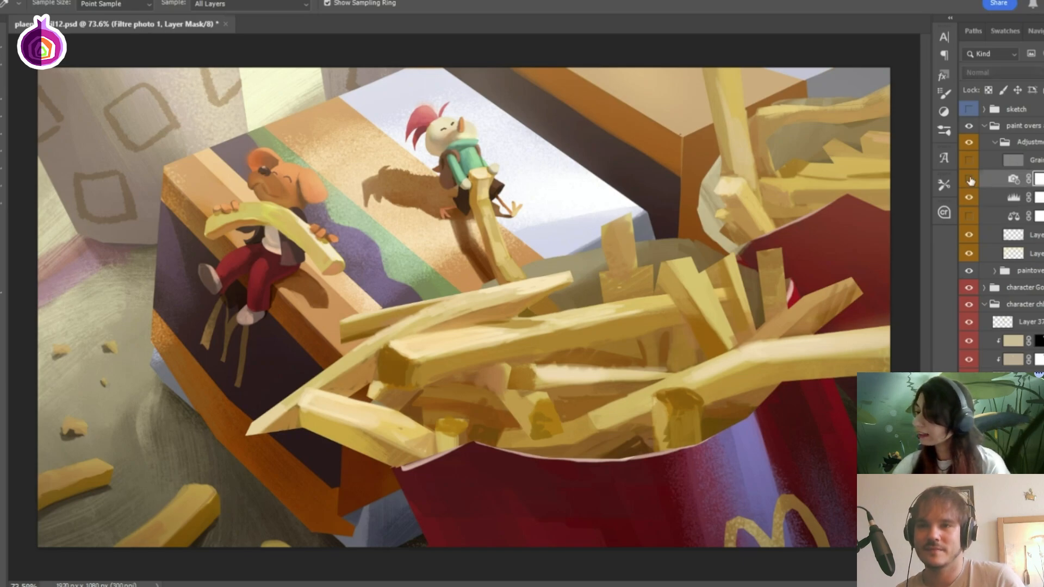
{"action": "left_click", "coordinate": [969, 179]}
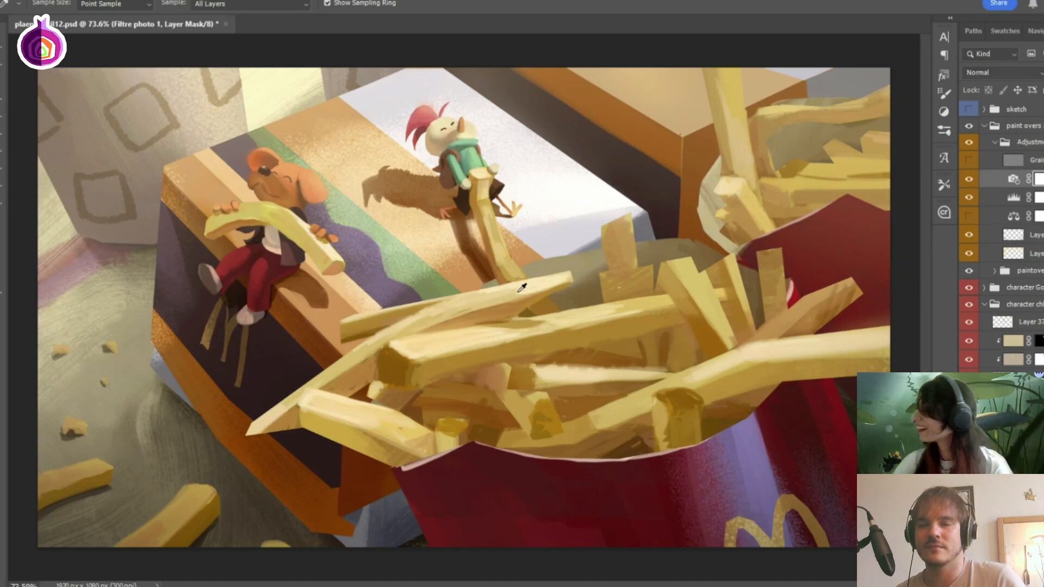
Select the Grain overlay layer in the adjustments group and compare the image with and without it, leaving it shown.
{"action": "left_click", "coordinate": [1037, 161]}
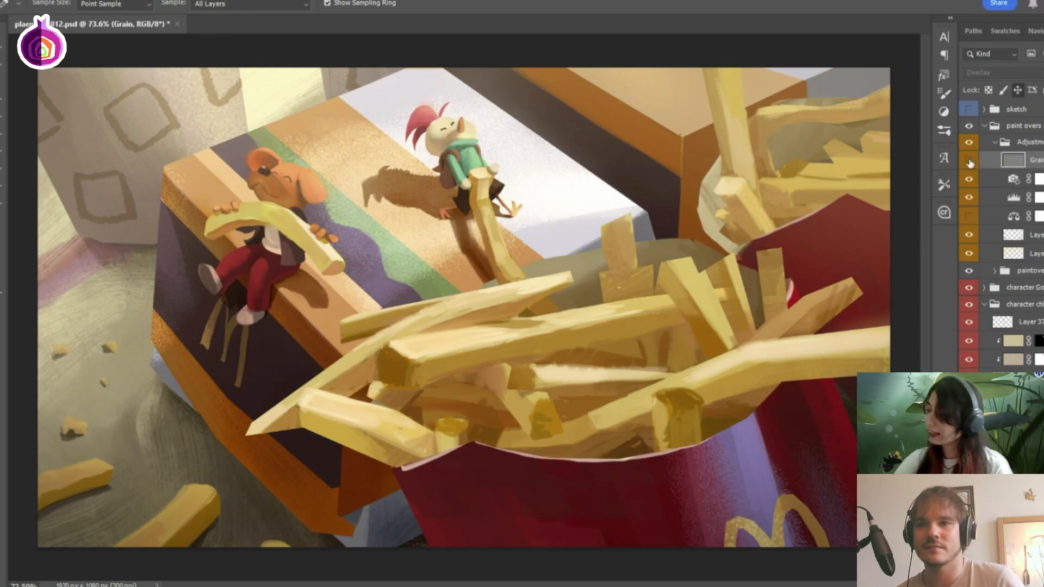
{"action": "left_click", "coordinate": [970, 162]}
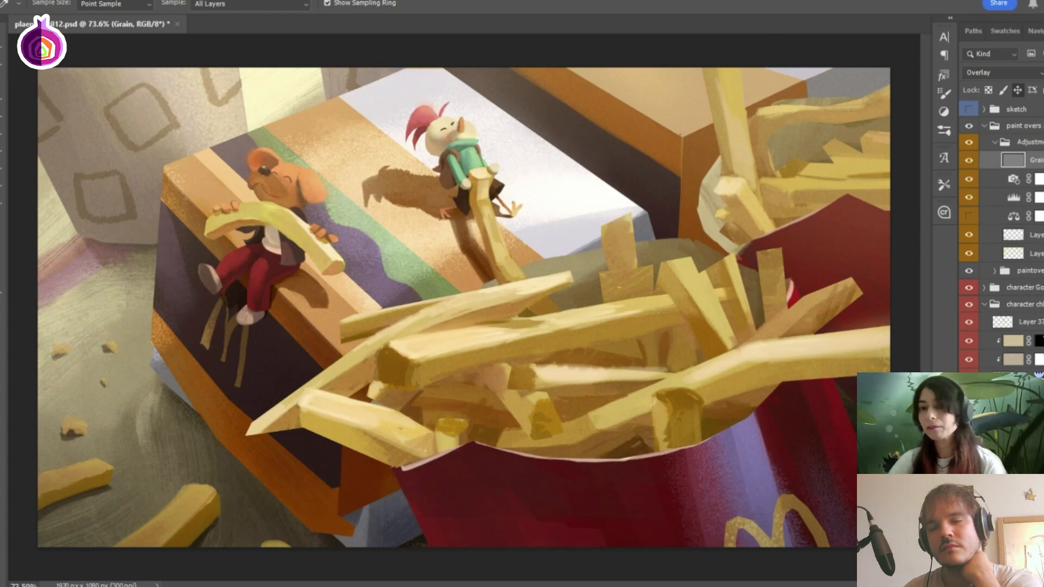
{"action": "left_click", "coordinate": [970, 160]}
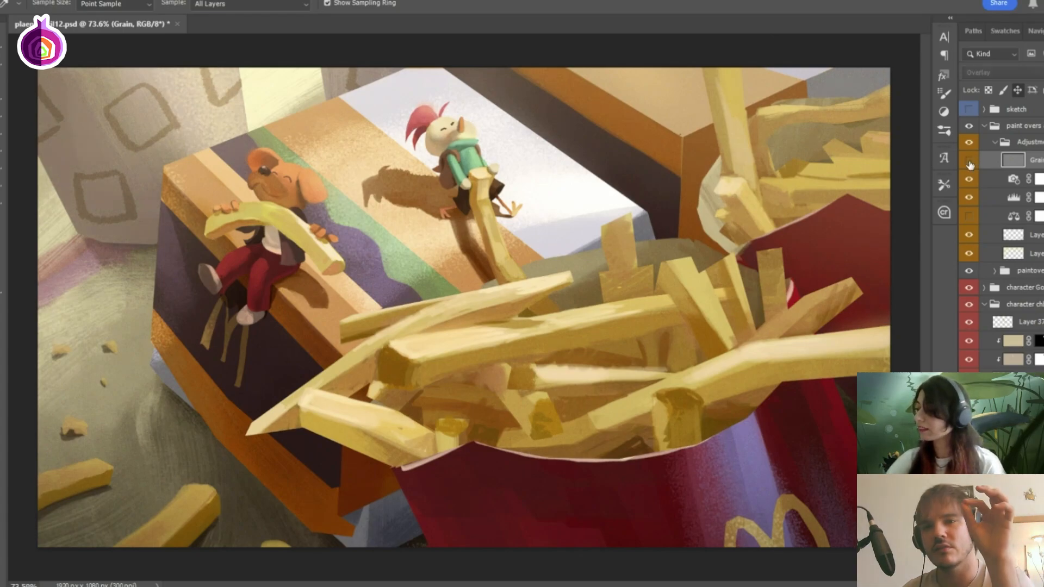
{"action": "left_click", "coordinate": [970, 161]}
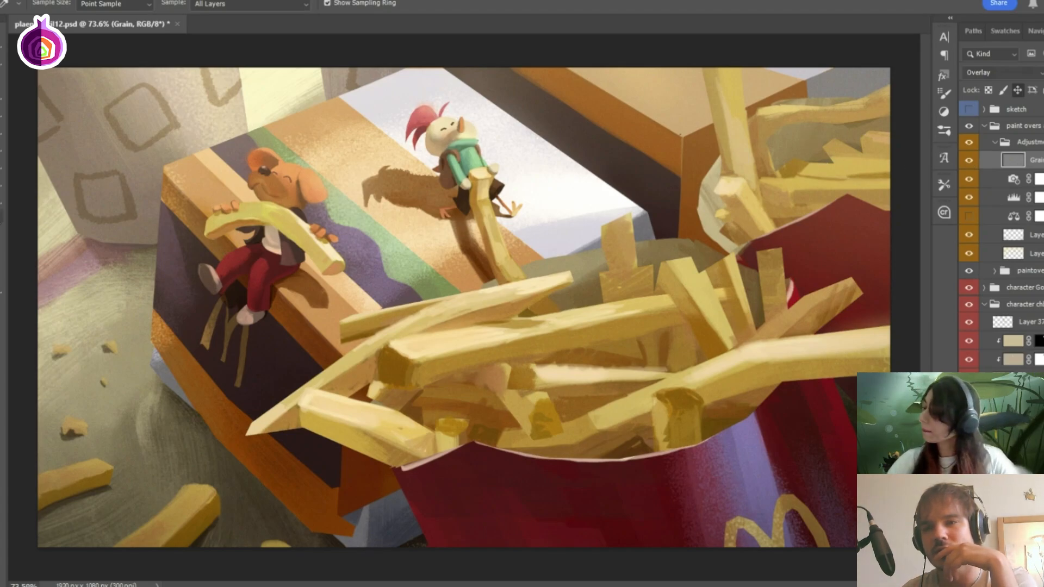
Examine the grain texture up close on the boxes and fries by hiding and showing the Grain layer, leaving it shown.
{"action": "key", "text": "z"}
{"action": "left_click_drag", "start_coordinate": [829, 90], "coordinate": [870, 90]}
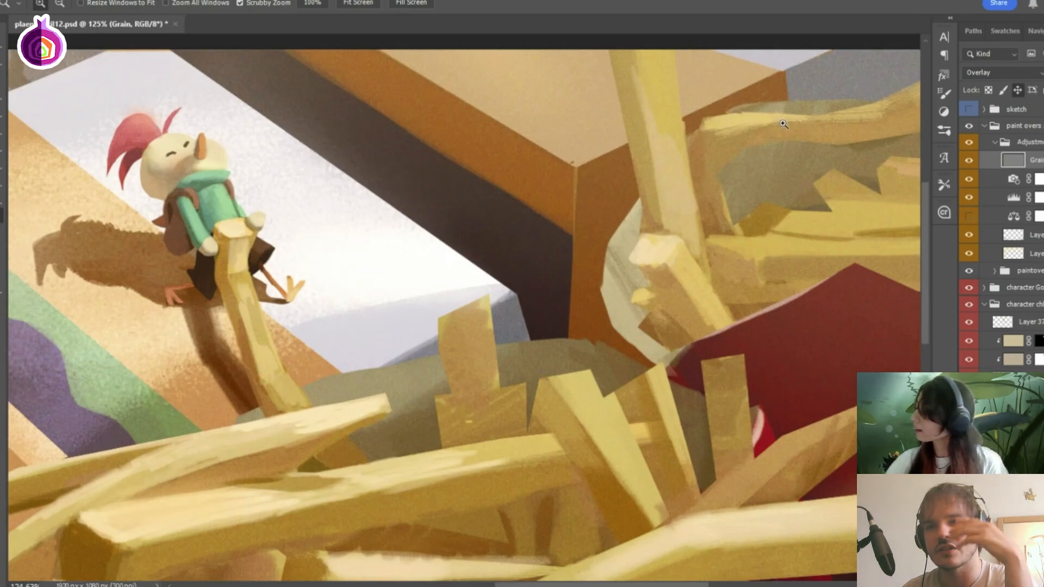
{"action": "left_click", "coordinate": [970, 161]}
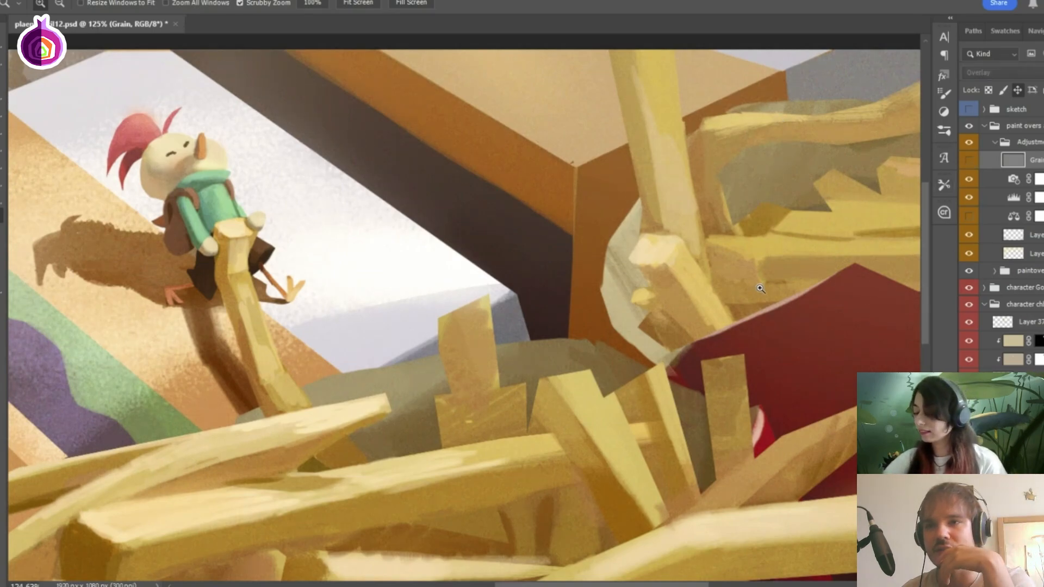
{"action": "scroll", "coordinate": [761, 288], "scroll_direction": "right", "scroll_amount": 5}
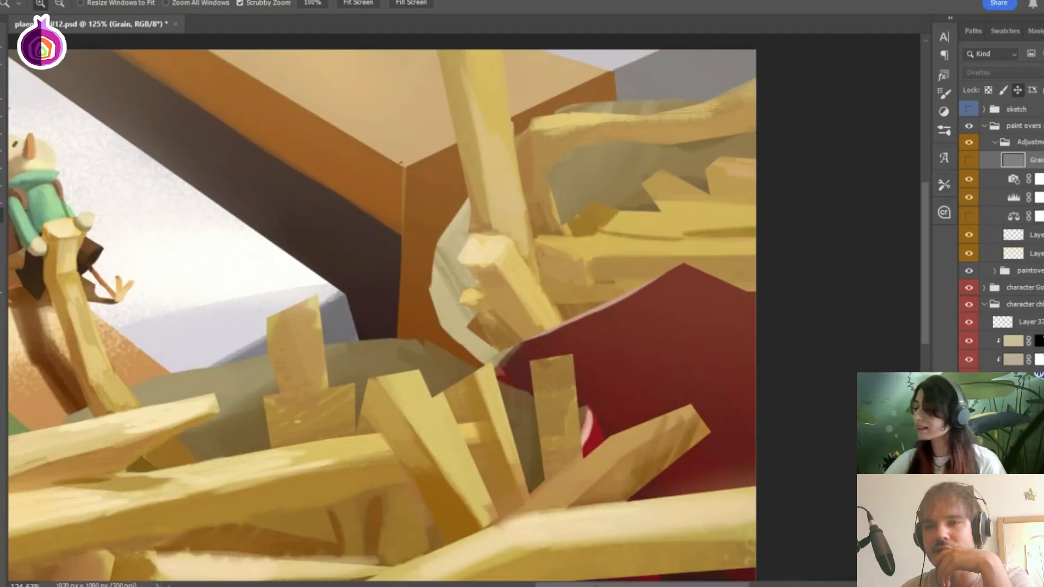
{"action": "left_click_drag", "start_coordinate": [926, 265], "coordinate": [927, 253]}
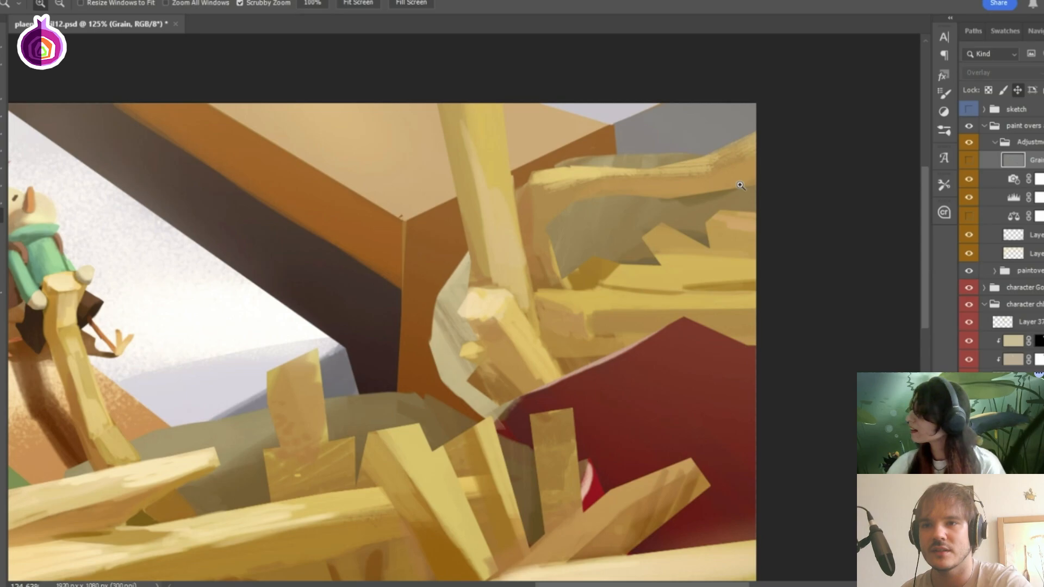
{"action": "left_click", "coordinate": [970, 161]}
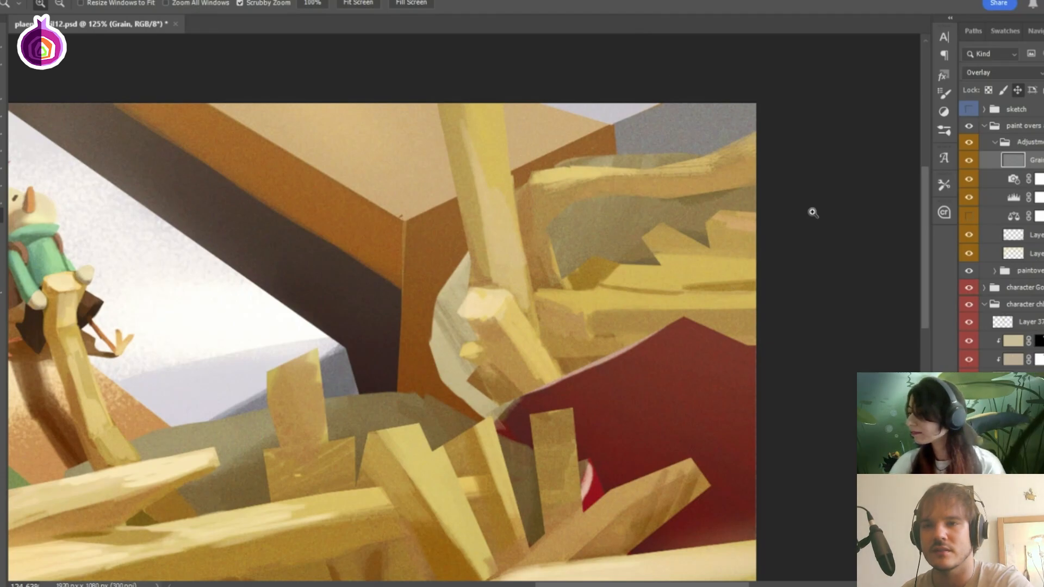
{"action": "left_click_drag", "start_coordinate": [806, 217], "coordinate": [780, 227]}
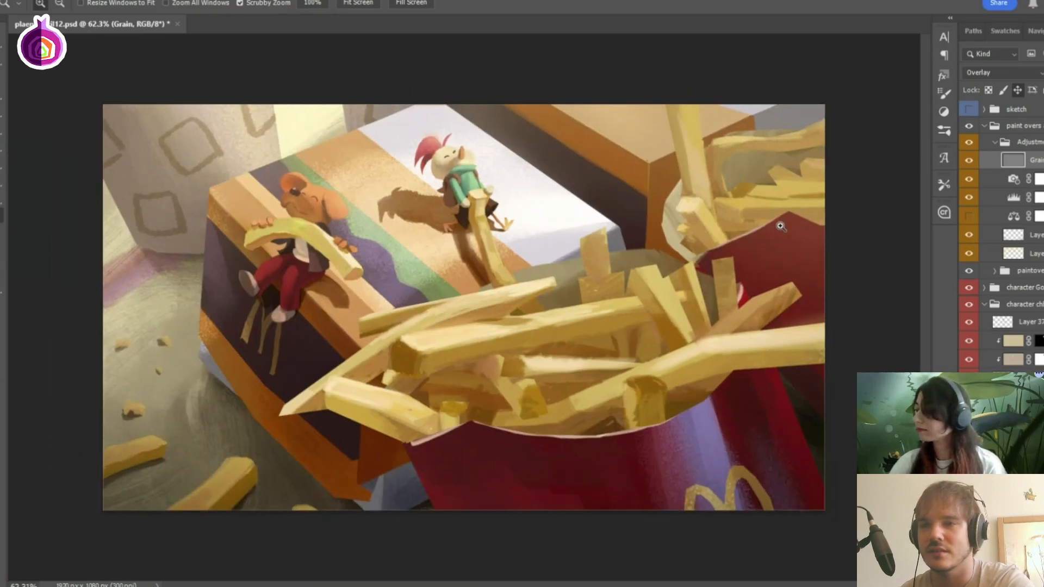
Collapse the adjustments, paint overs, lower character and base groups to leave only the top-level layers listed.
{"action": "left_click", "coordinate": [995, 142]}
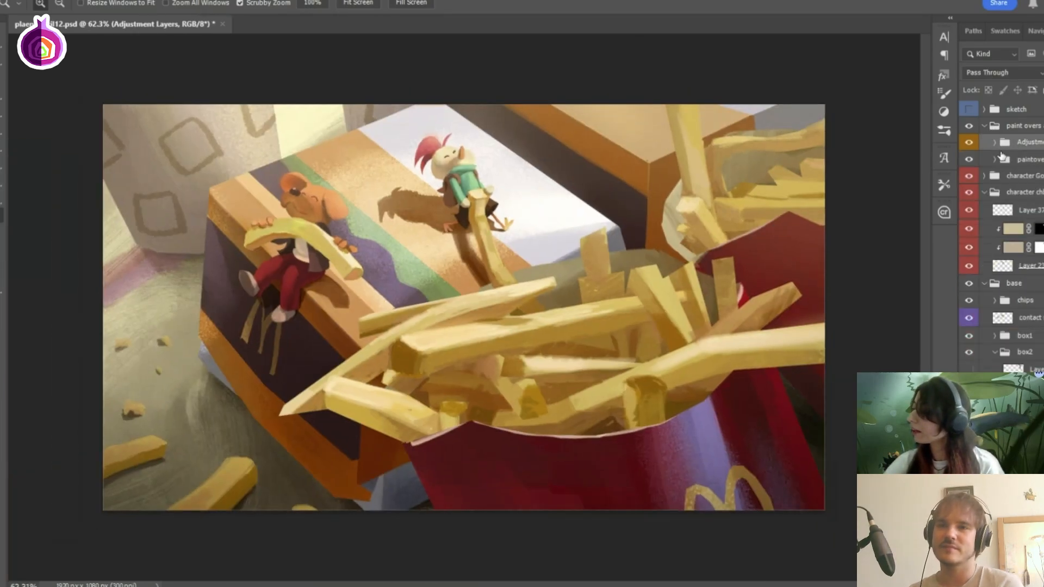
{"action": "left_click", "coordinate": [984, 126]}
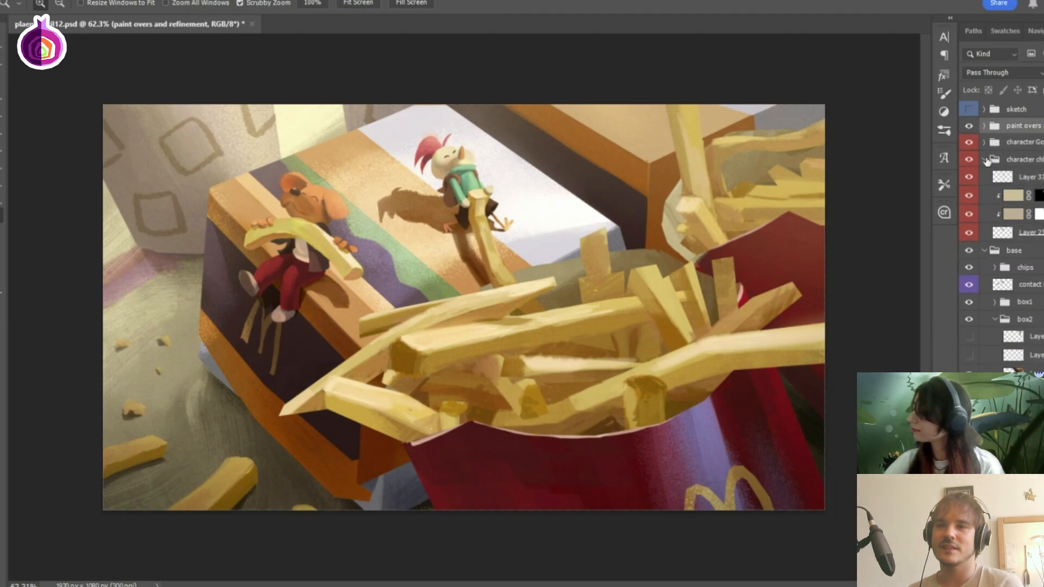
{"action": "left_click", "coordinate": [985, 159]}
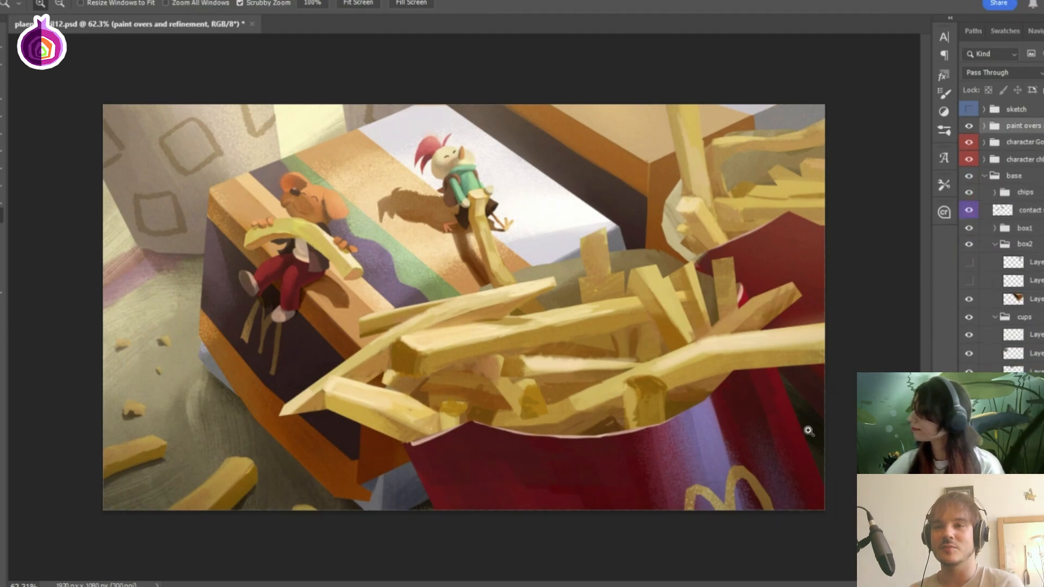
{"action": "left_click", "coordinate": [984, 175]}
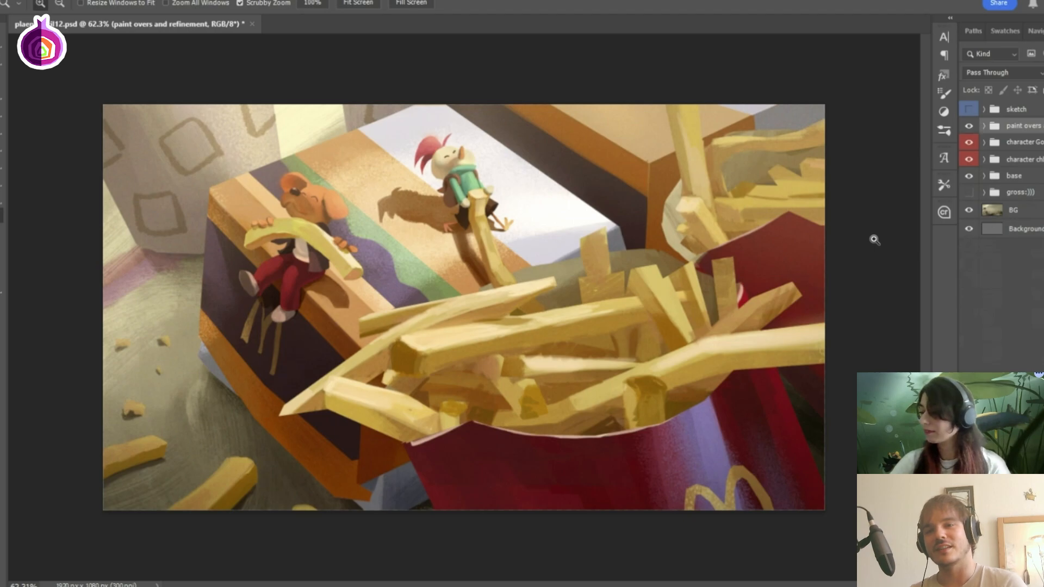
{"action": "mouse_move", "coordinate": [875, 240]}
{"action": "left_mouse_down"}
{"action": "mouse_move", "coordinate": [858, 245]}
{"action": "mouse_move", "coordinate": [892, 239]}
{"action": "mouse_move", "coordinate": [859, 243]}
{"action": "left_mouse_up"}
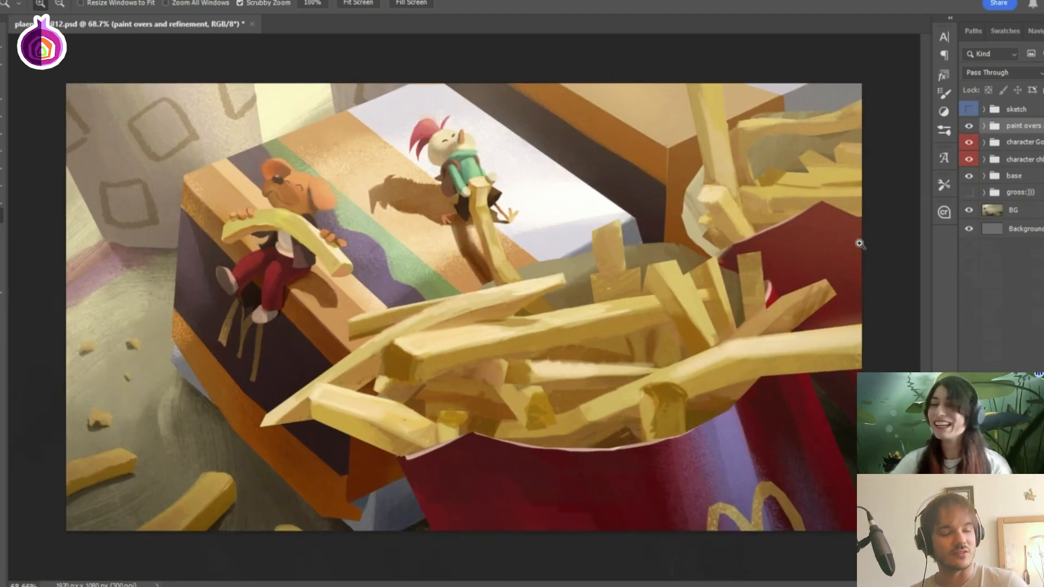